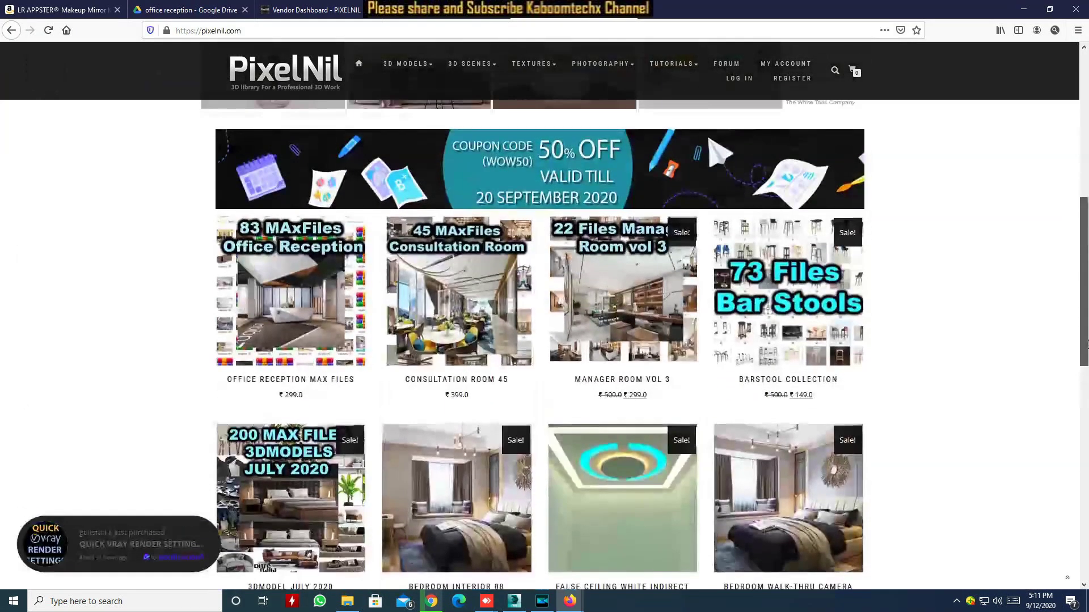
Scroll the PixelNil home page down to the WOW50 coupon banner and the 3D product grid.
{"action": "scroll", "coordinate": [1087, 344], "scroll_direction": "down", "scroll_amount": 1}
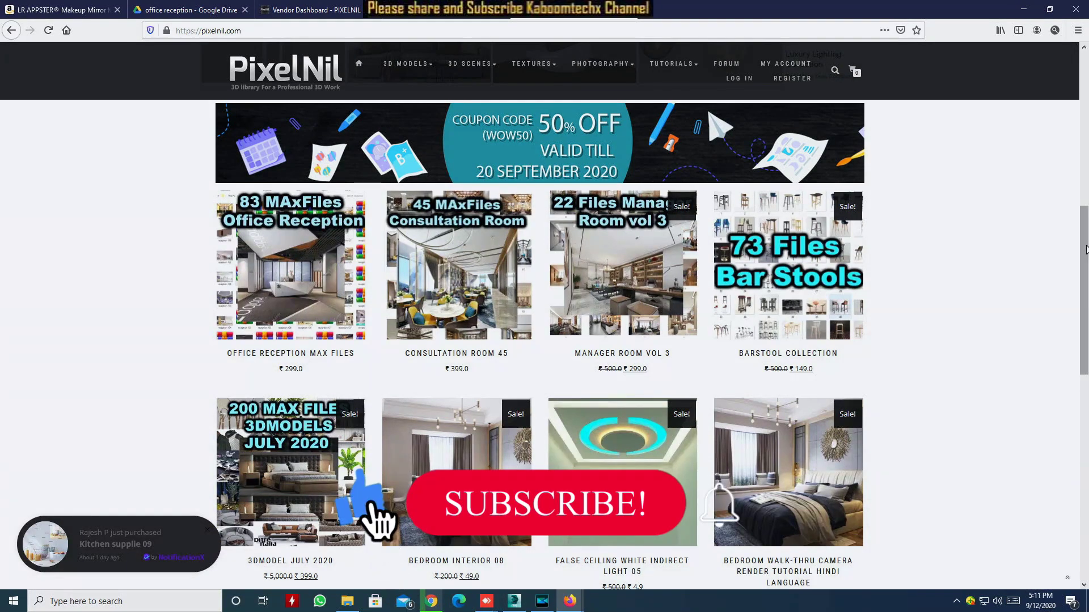
{"action": "left_click_drag", "start_coordinate": [1085, 250], "coordinate": [1077, 252]}
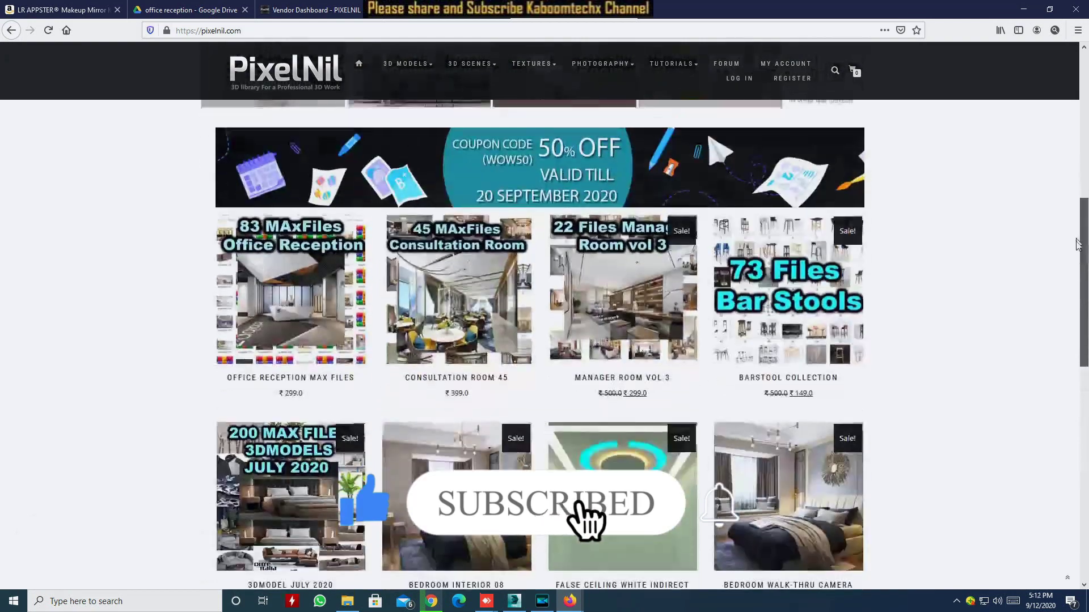
Open the Bedroom Interior 08 product page (₹49.0, 51MB) from the product grid.
{"action": "scroll", "coordinate": [430, 331], "scroll_direction": "down", "scroll_amount": 2}
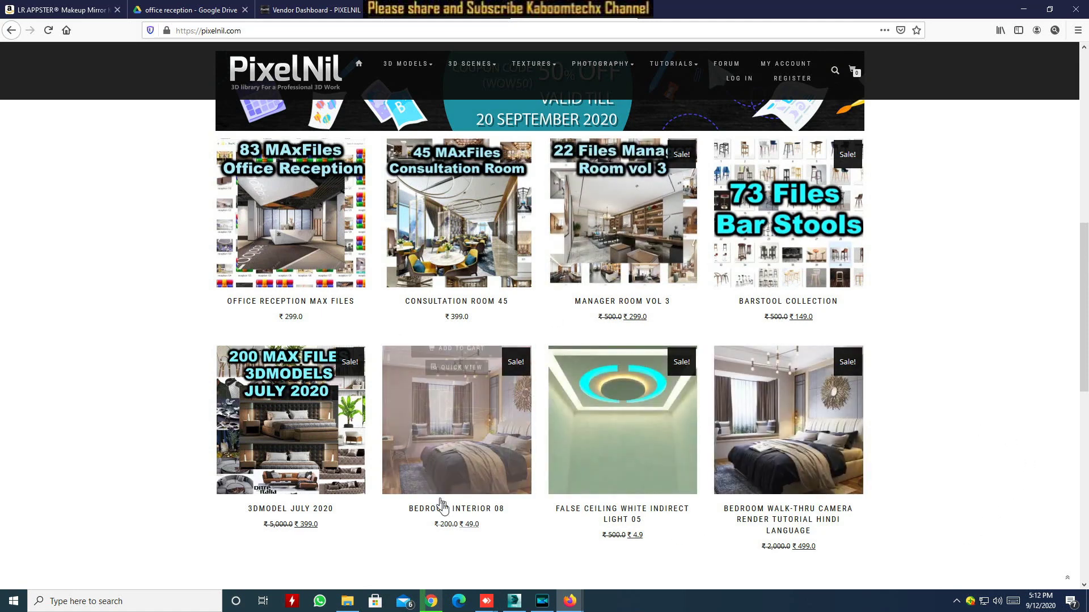
{"action": "mouse_move", "coordinate": [457, 495]}
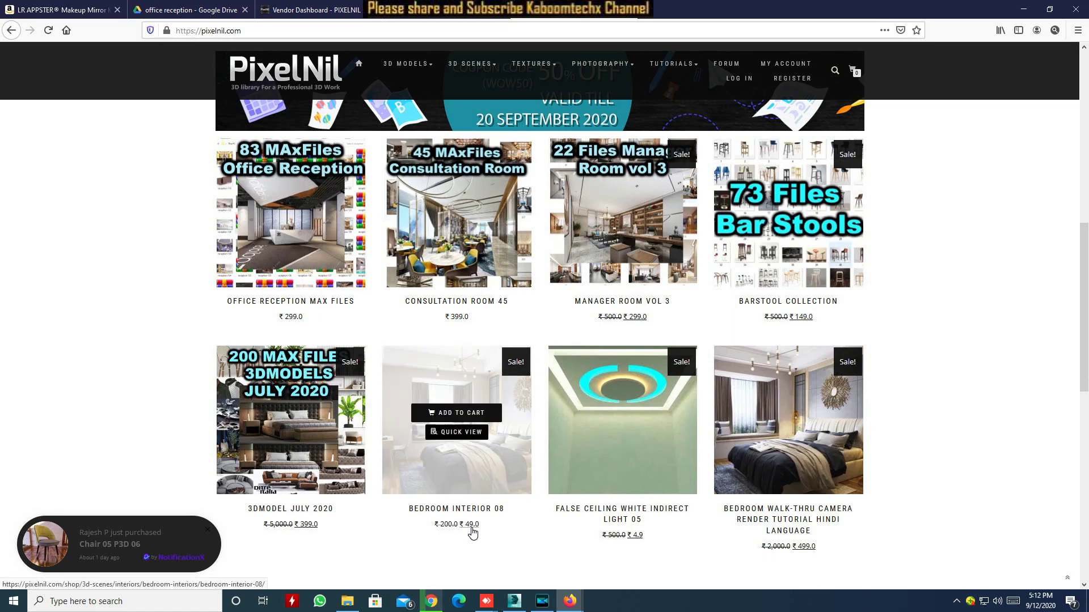
{"action": "left_click", "coordinate": [475, 516]}
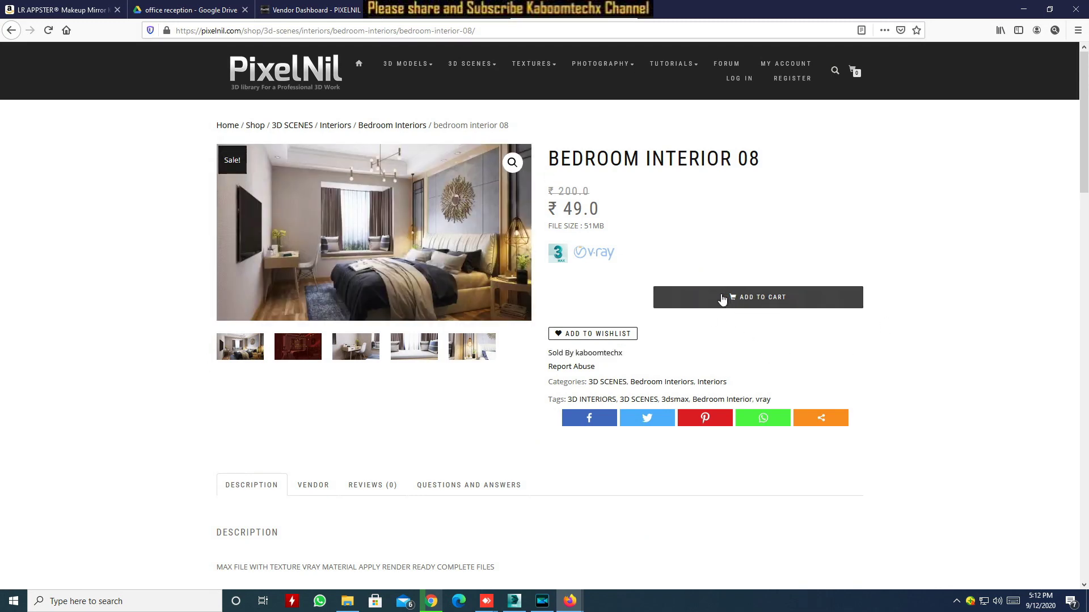
Add Bedroom Interior 08, then Tiles Textures (₹10.0), to the cart for 2 items.
{"action": "left_click", "coordinate": [774, 306]}
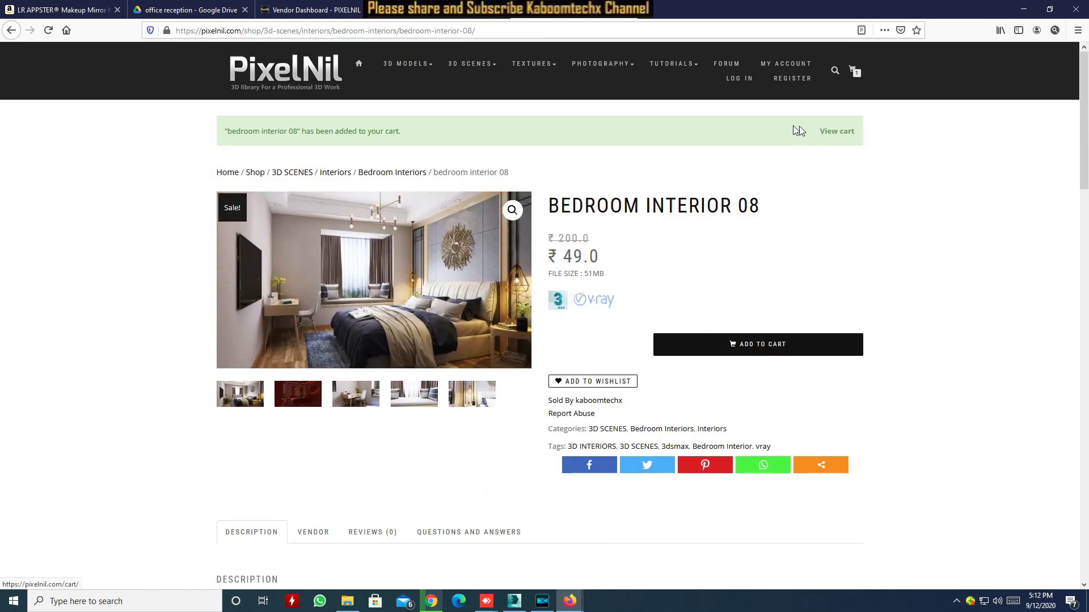
{"action": "left_click_drag", "start_coordinate": [1084, 134], "coordinate": [1086, 252]}
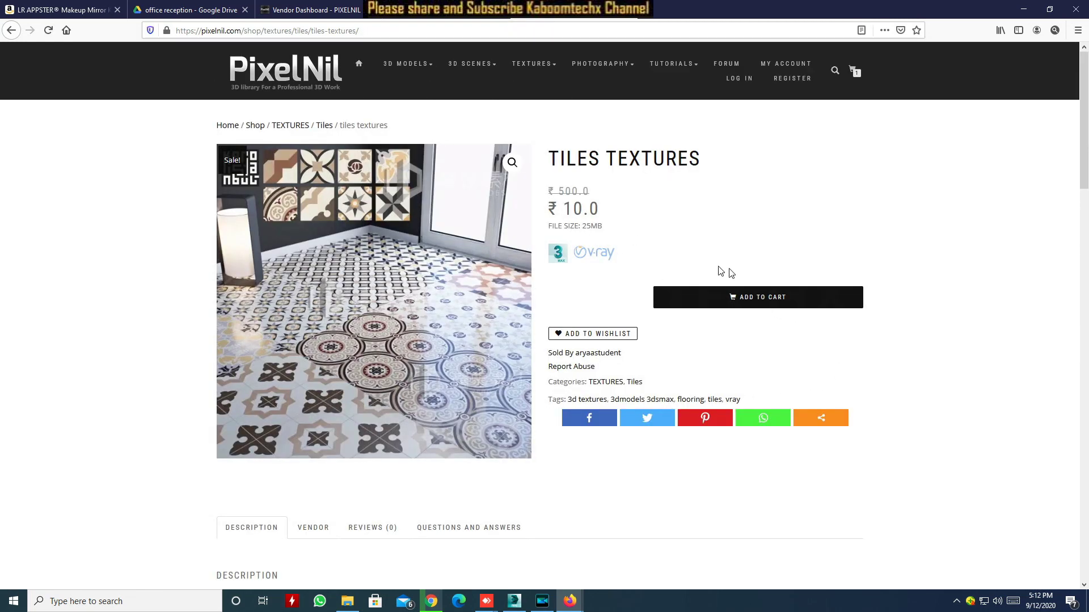
{"action": "left_click", "coordinate": [792, 303]}
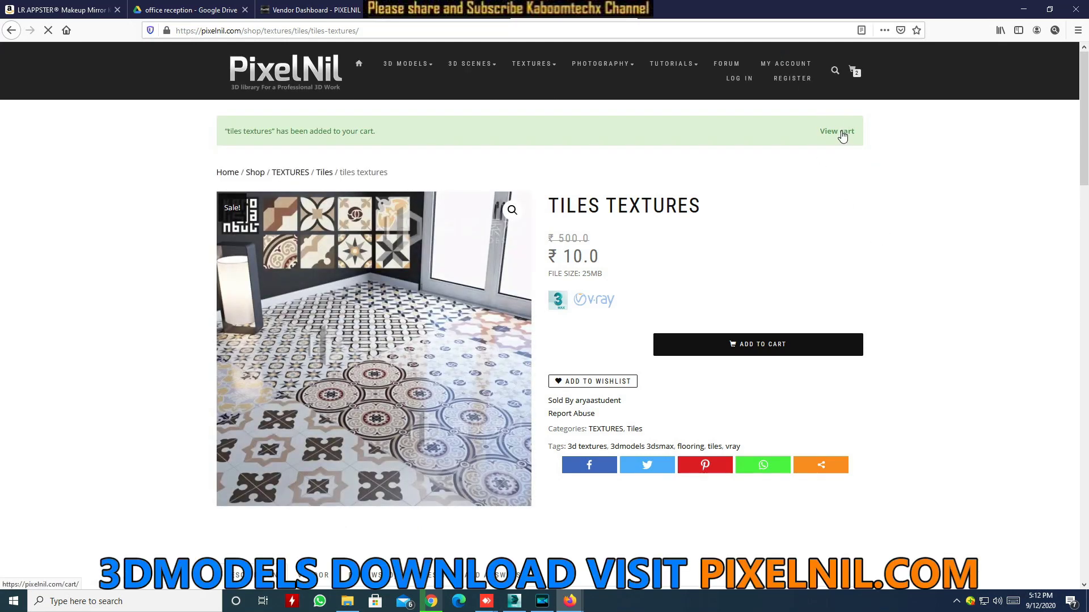
Apply coupon code wow50 in the cart, cutting the ₹59.0 subtotal to ₹29.5.
{"action": "left_click", "coordinate": [863, 78]}
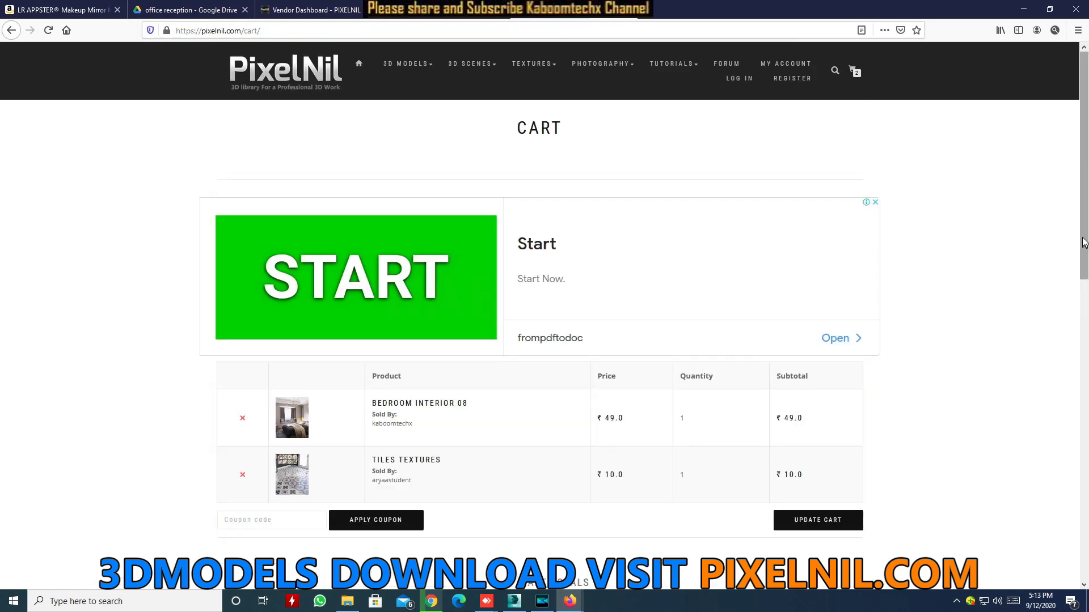
{"action": "scroll", "coordinate": [1084, 250], "scroll_direction": "down", "scroll_amount": 3}
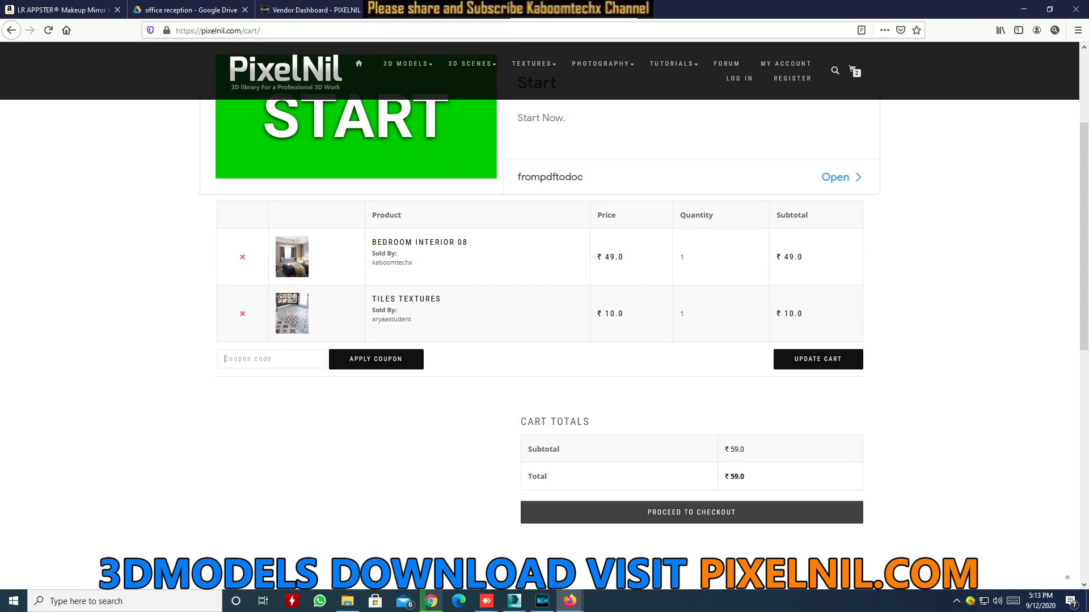
{"action": "type", "text": "wow50"}
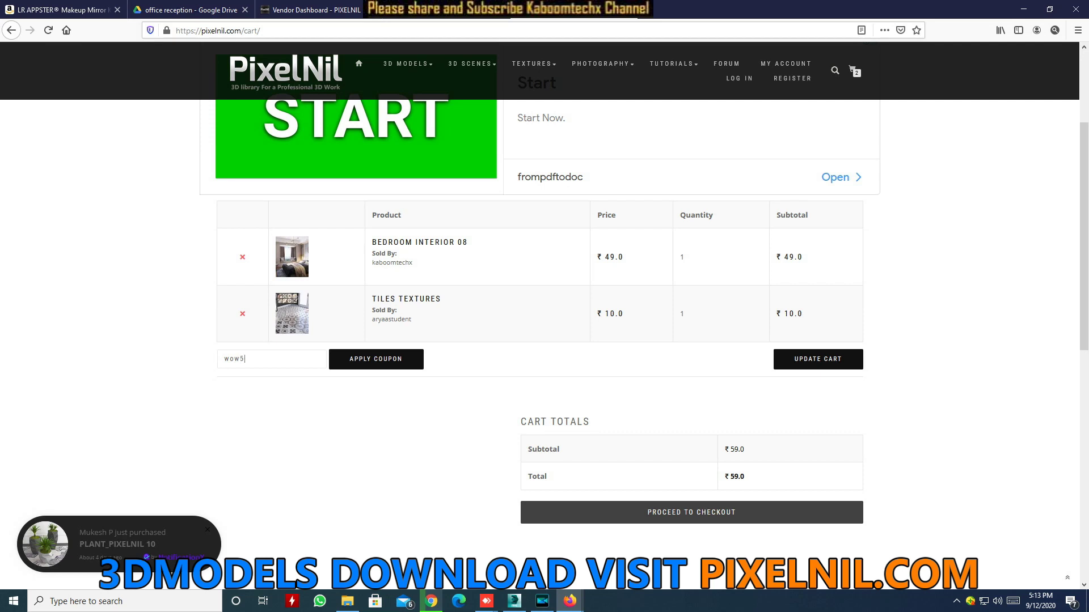
{"action": "left_click", "coordinate": [404, 358]}
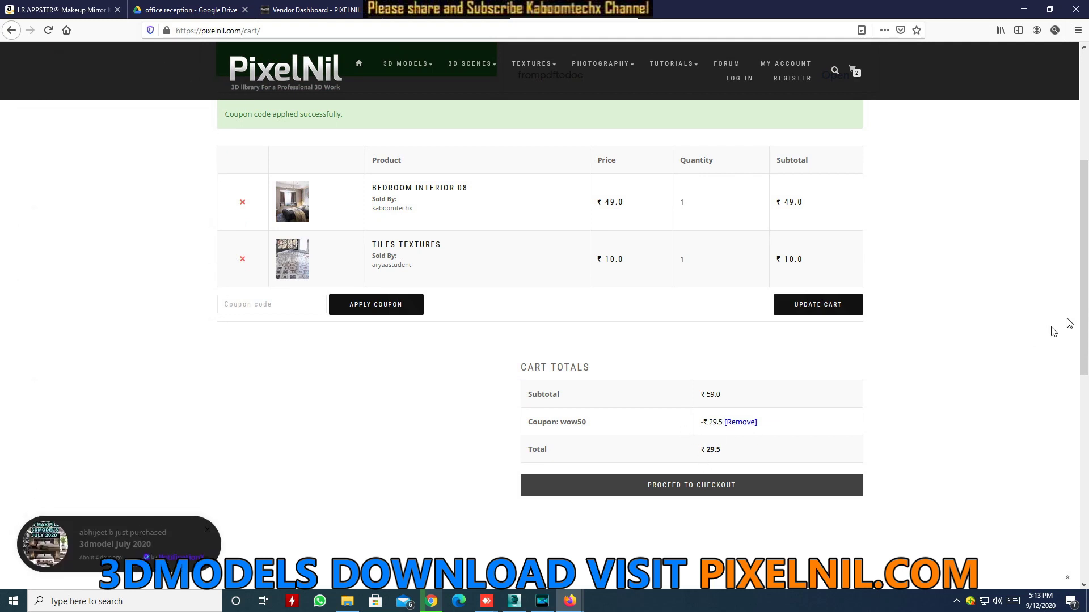
{"action": "scroll", "coordinate": [792, 321], "scroll_direction": "down", "scroll_amount": 2}
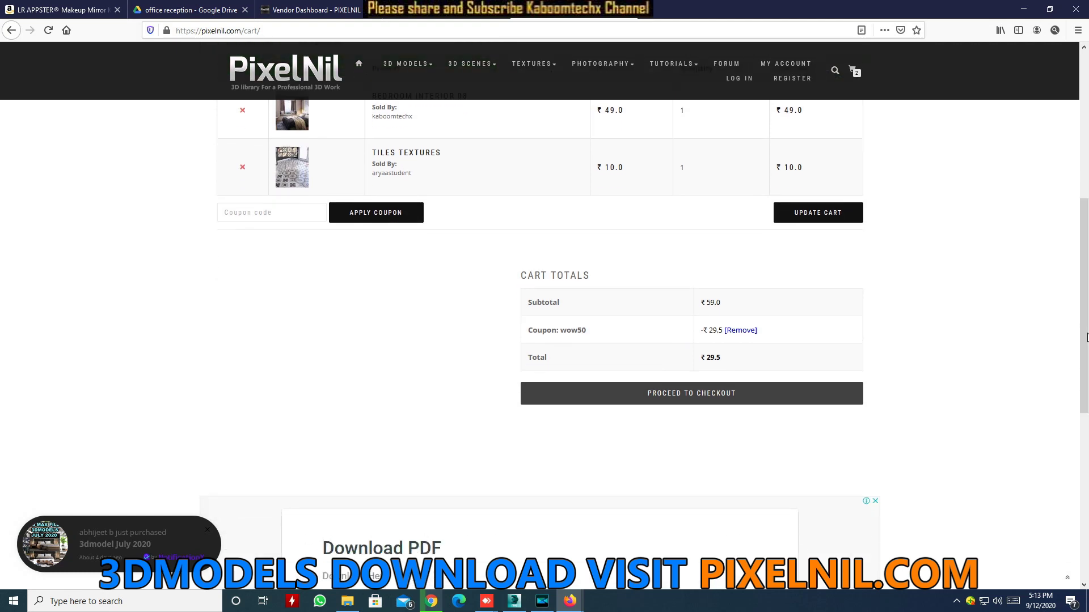
{"action": "double_click", "coordinate": [712, 359]}
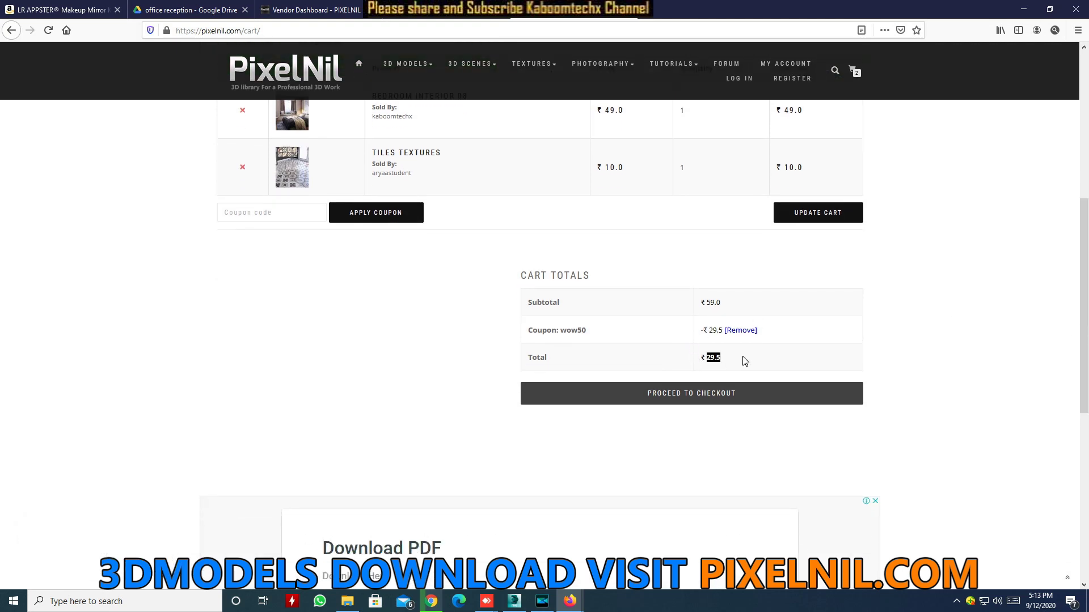
Proceed to checkout and fill in the billing details, including the e-mail address.
{"action": "left_click", "coordinate": [693, 399]}
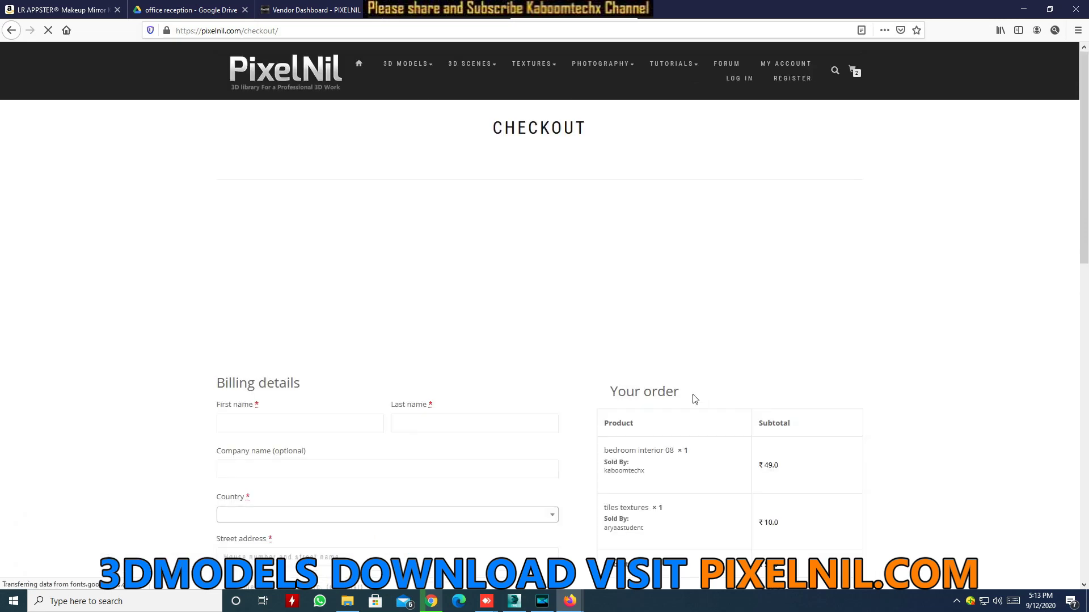
{"action": "mouse_move", "coordinate": [1086, 204]}
{"action": "left_mouse_down"}
{"action": "mouse_move", "coordinate": [1086, 290]}
{"action": "mouse_move", "coordinate": [1076, 266]}
{"action": "left_mouse_up"}
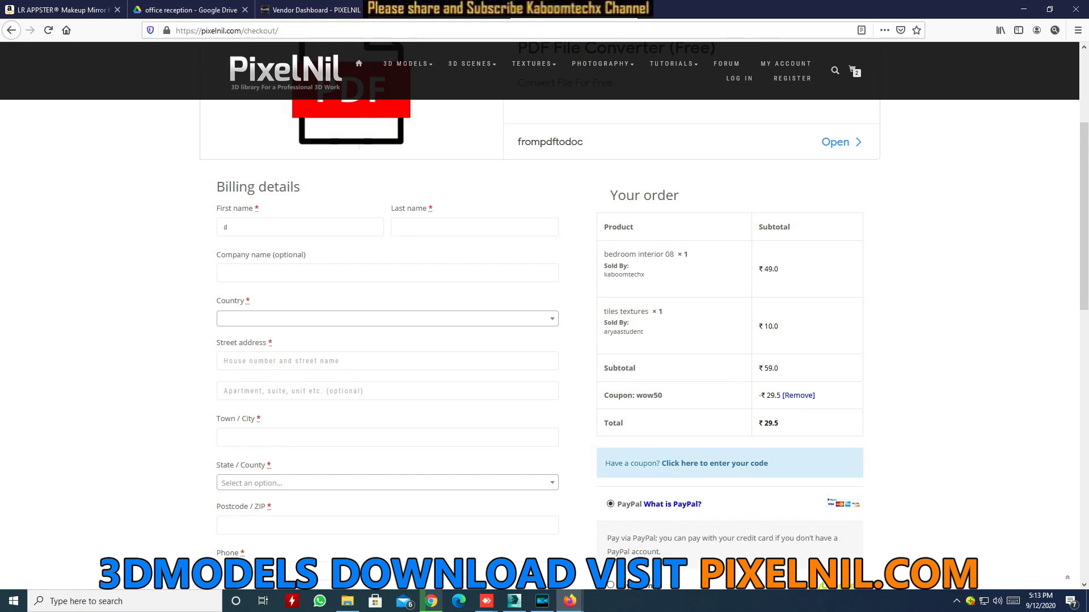
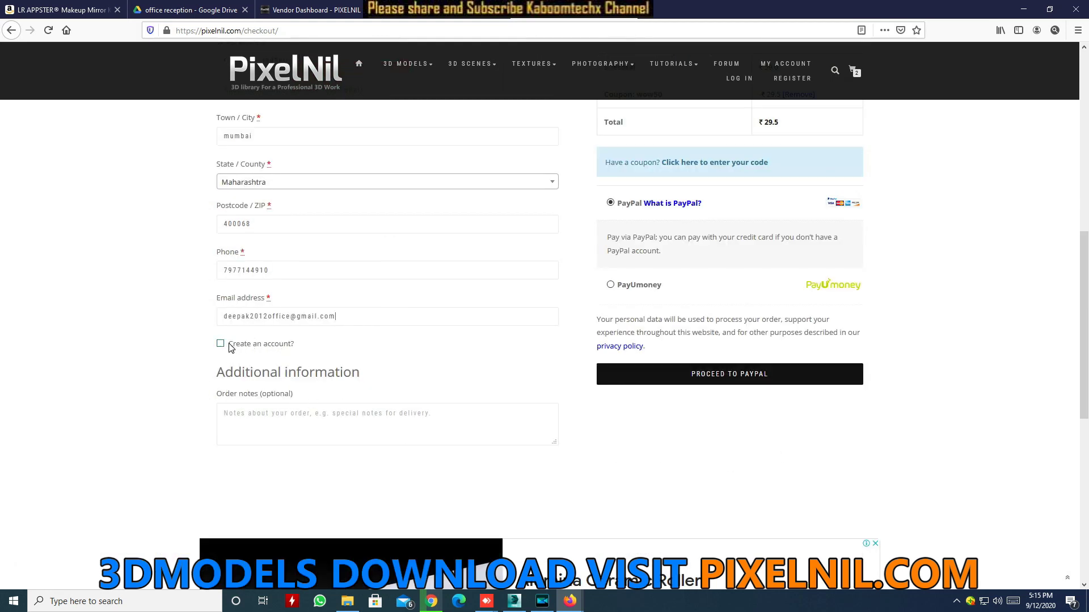
{"action": "left_click", "coordinate": [230, 346]}
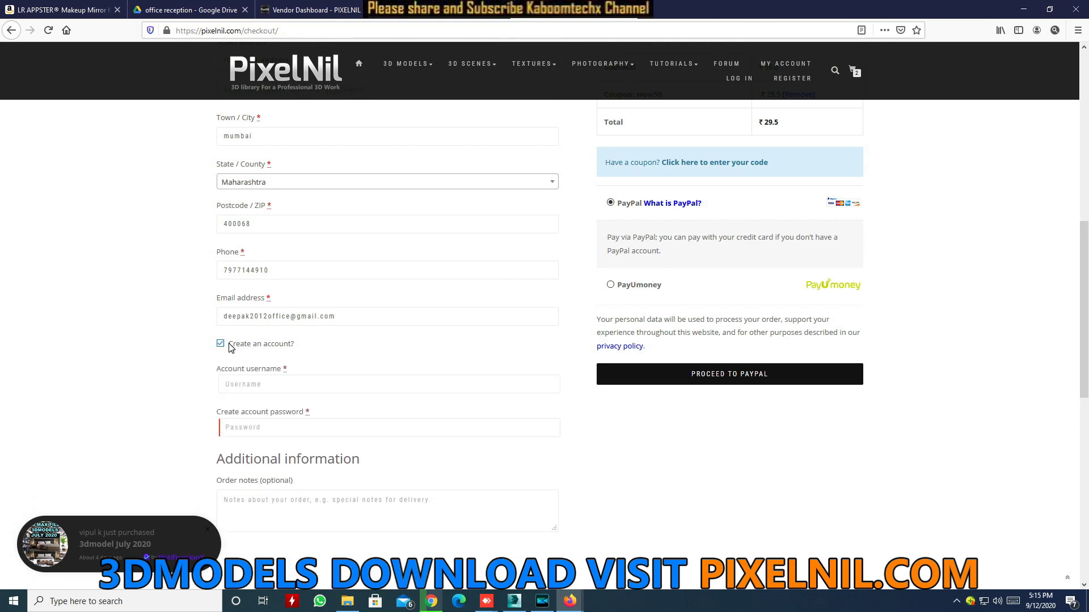
{"action": "left_click", "coordinate": [230, 346]}
{"action": "left_click_drag", "start_coordinate": [233, 321], "coordinate": [341, 315]}
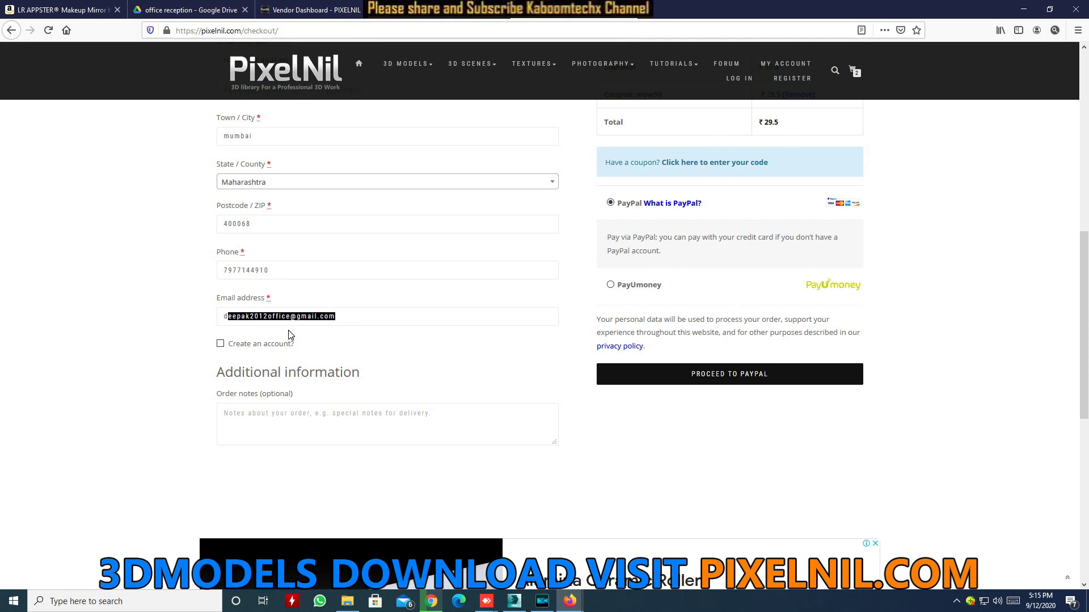
{"action": "left_click_drag", "start_coordinate": [225, 316], "coordinate": [367, 309]}
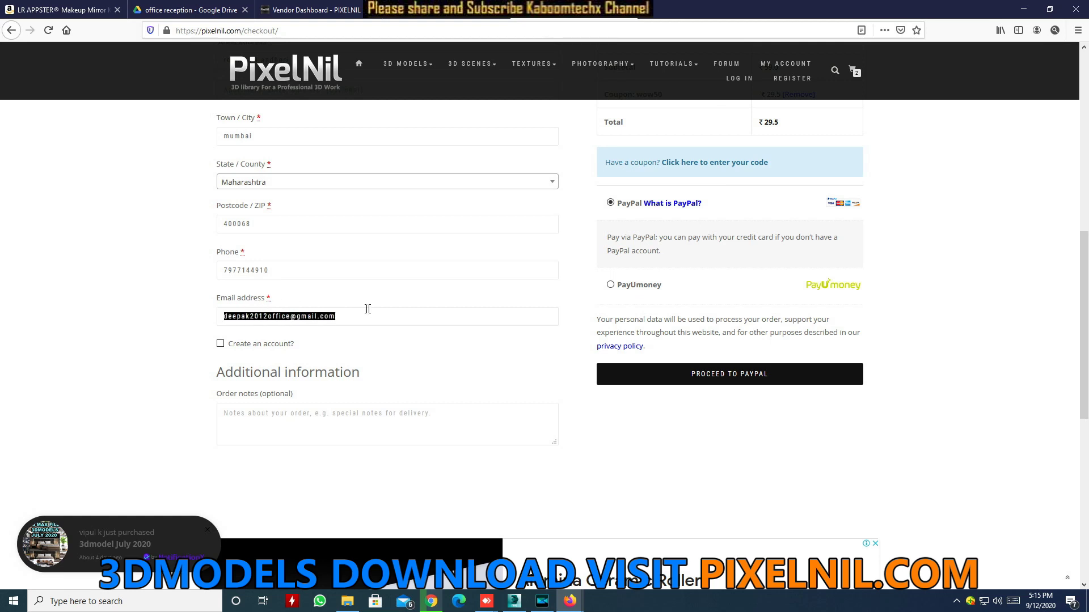
Try account creation with a username, then leave account creation turned off.
{"action": "left_click", "coordinate": [262, 347]}
{"action": "left_click", "coordinate": [262, 368]}
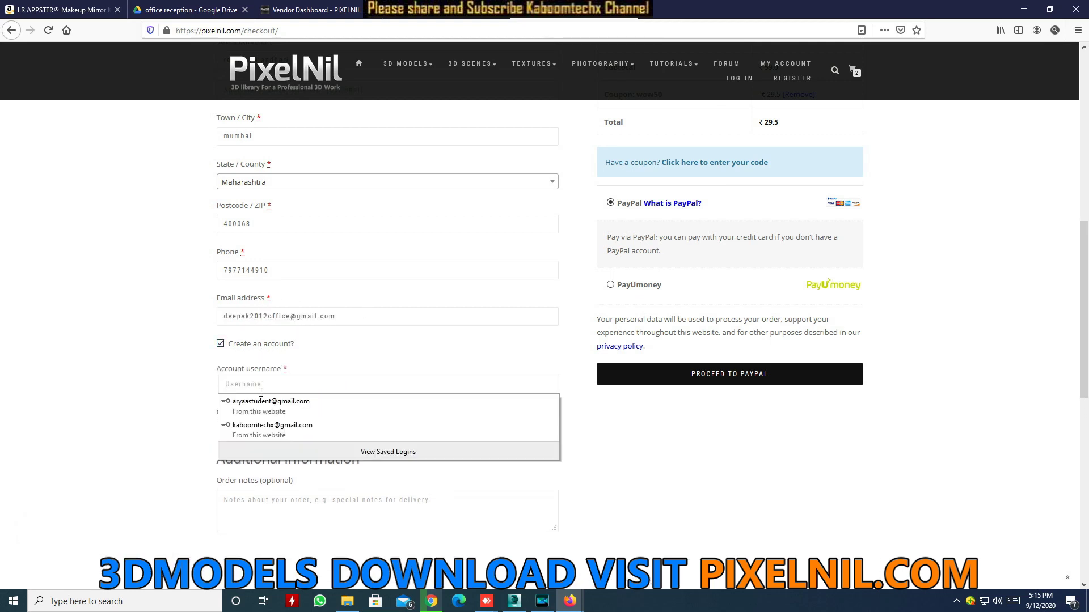
{"action": "left_click", "coordinate": [129, 381]}
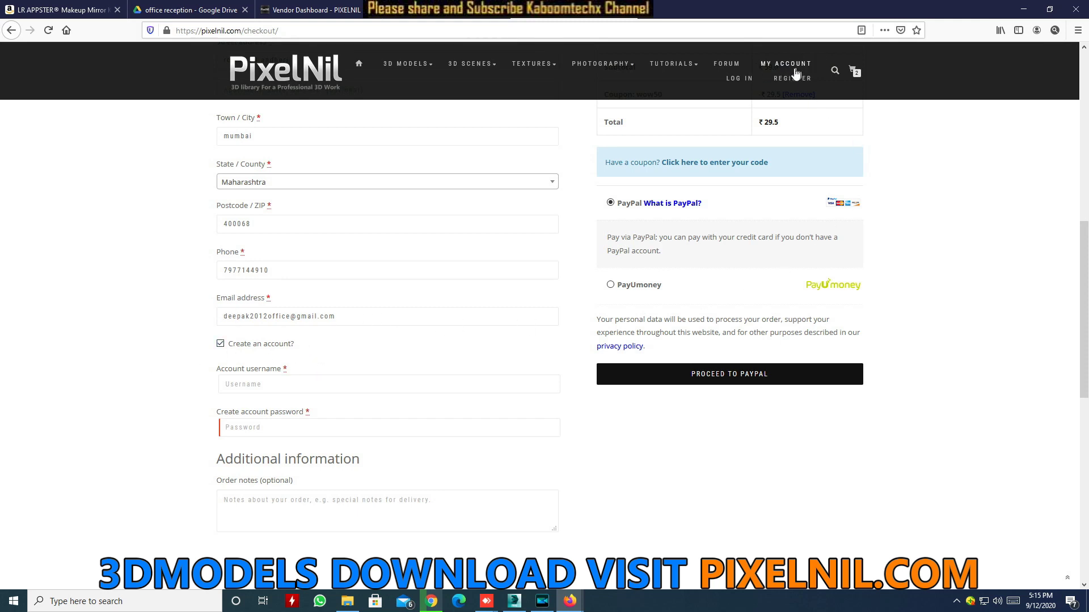
{"action": "left_click", "coordinate": [220, 344]}
{"action": "scroll", "coordinate": [1086, 219], "scroll_direction": "up", "scroll_amount": 3}
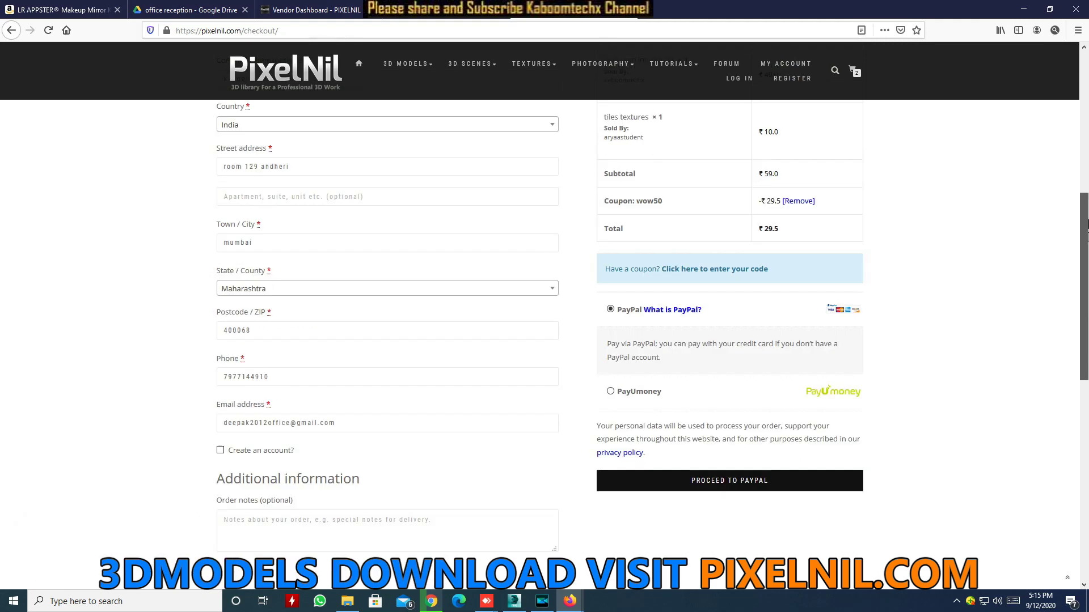
{"action": "scroll", "coordinate": [1086, 218], "scroll_direction": "down", "scroll_amount": 2}
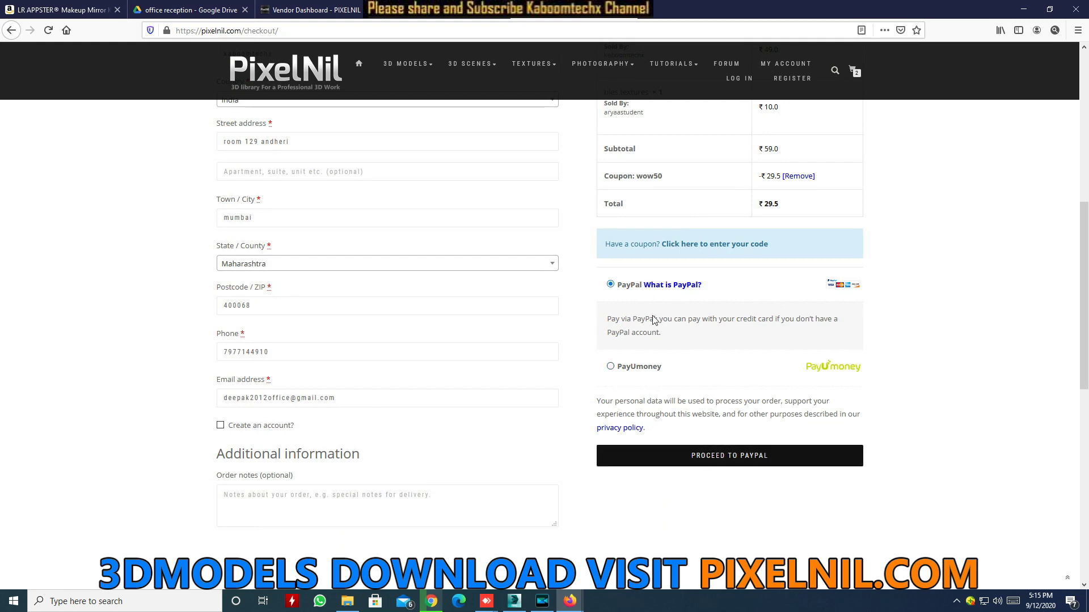
Choose PayUmoney instead of PayPal as the payment method and place the order.
{"action": "left_click", "coordinate": [611, 368]}
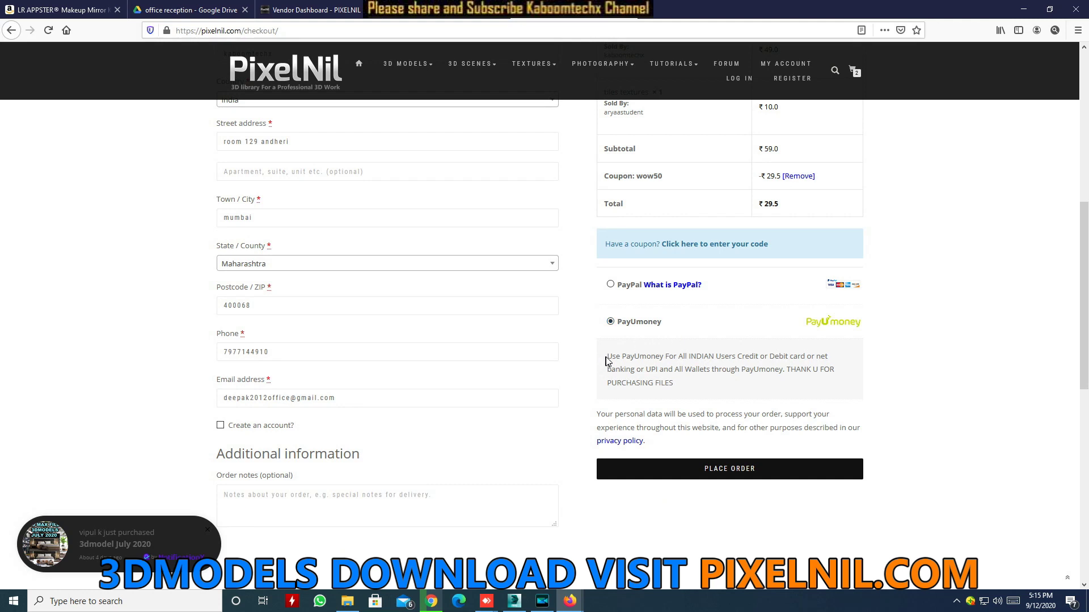
{"action": "left_click_drag", "start_coordinate": [605, 361], "coordinate": [744, 384]}
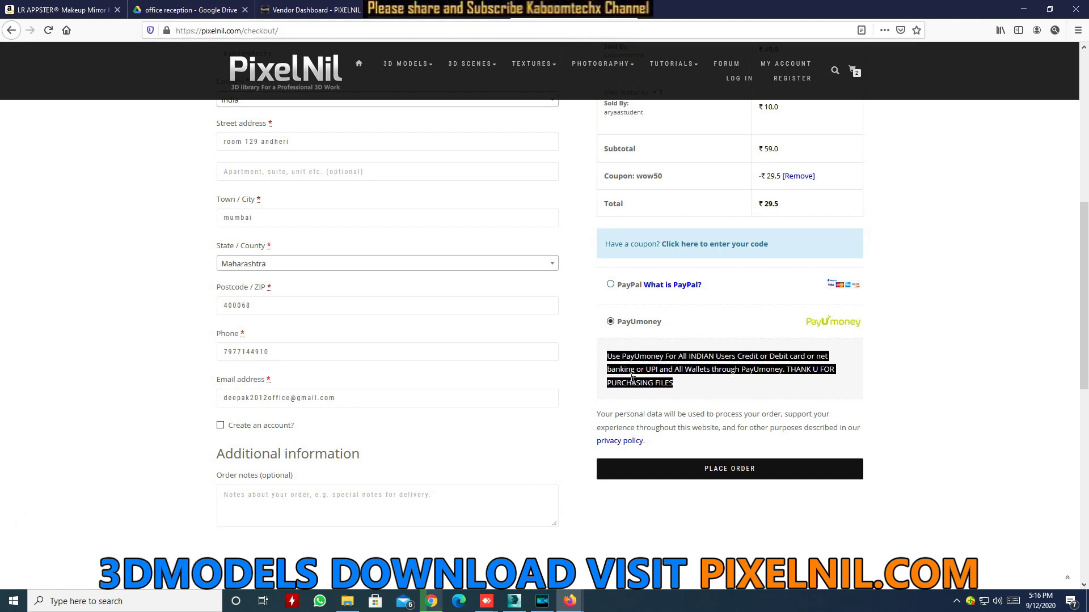
{"action": "left_click", "coordinate": [744, 471]}
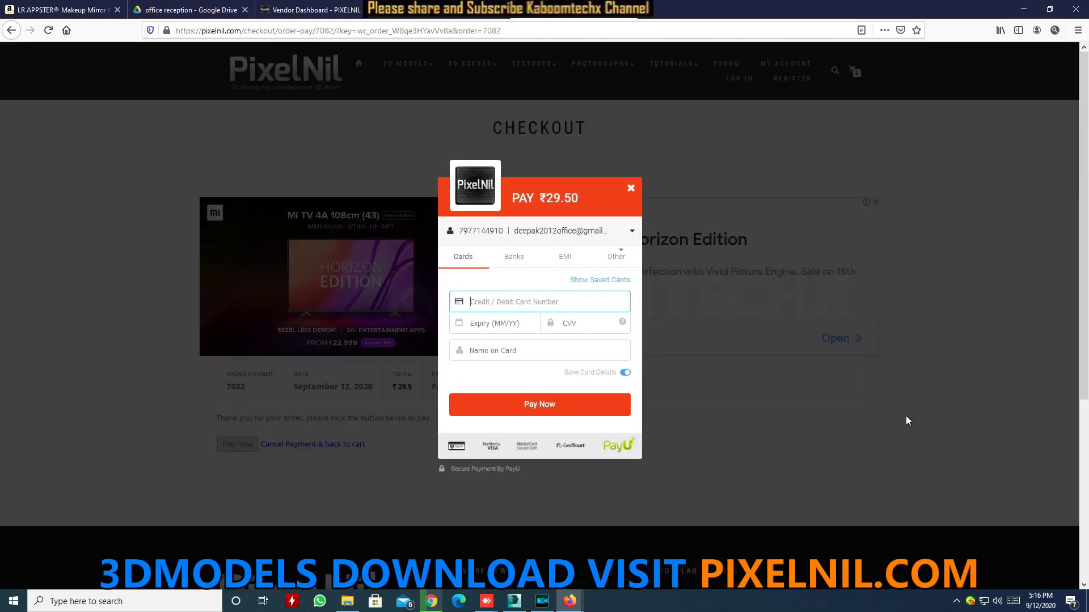
Choose the Paytm wallet in the PayU popup and start the ₹29.50 payment.
{"action": "left_click", "coordinate": [514, 256]}
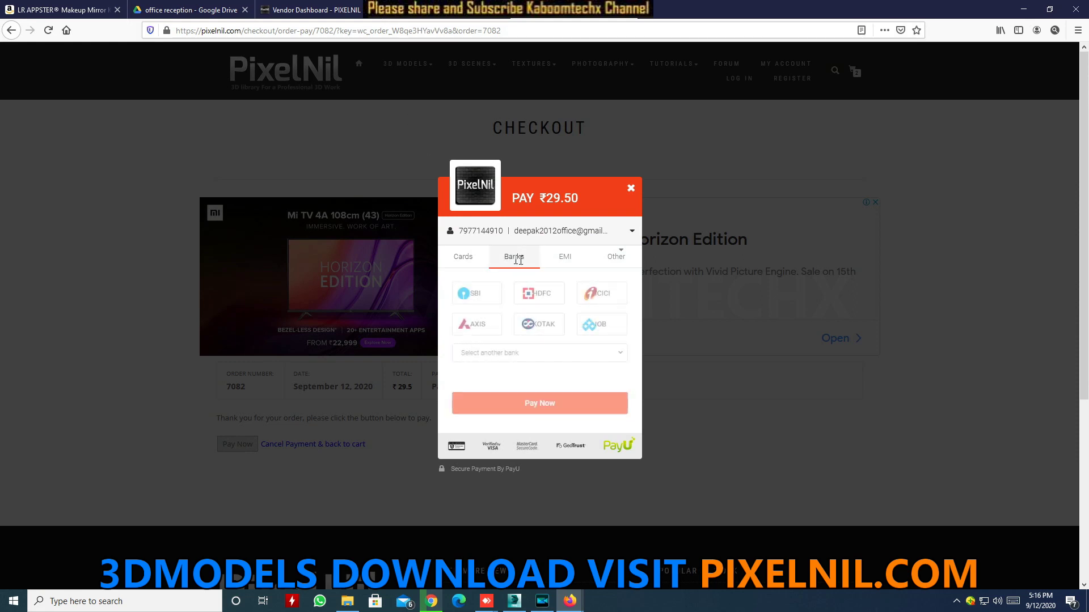
{"action": "left_click", "coordinate": [564, 256]}
{"action": "left_click", "coordinate": [605, 259]}
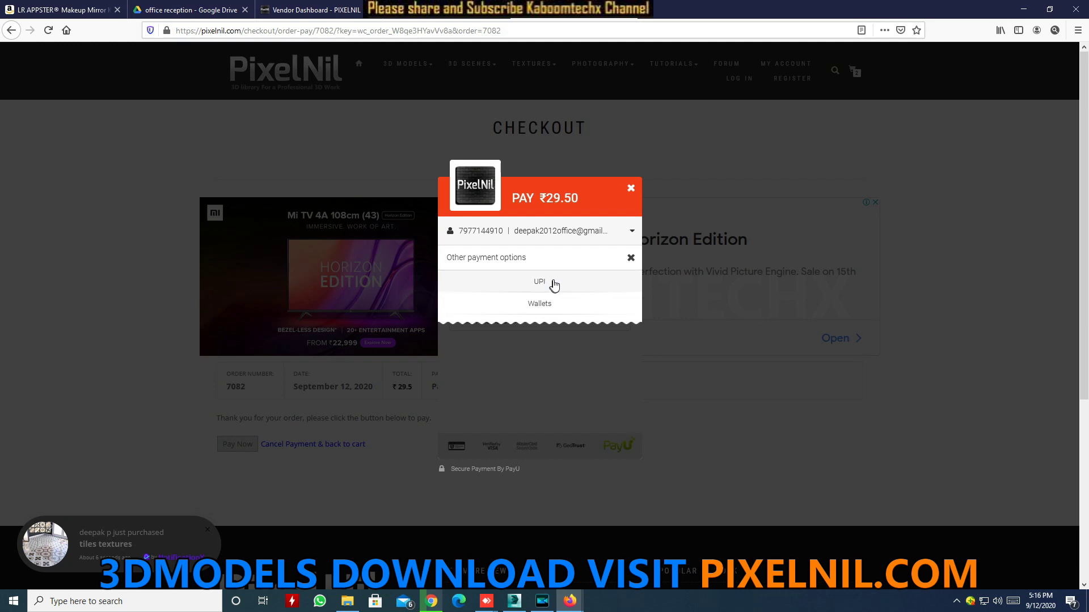
{"action": "left_click", "coordinate": [539, 305]}
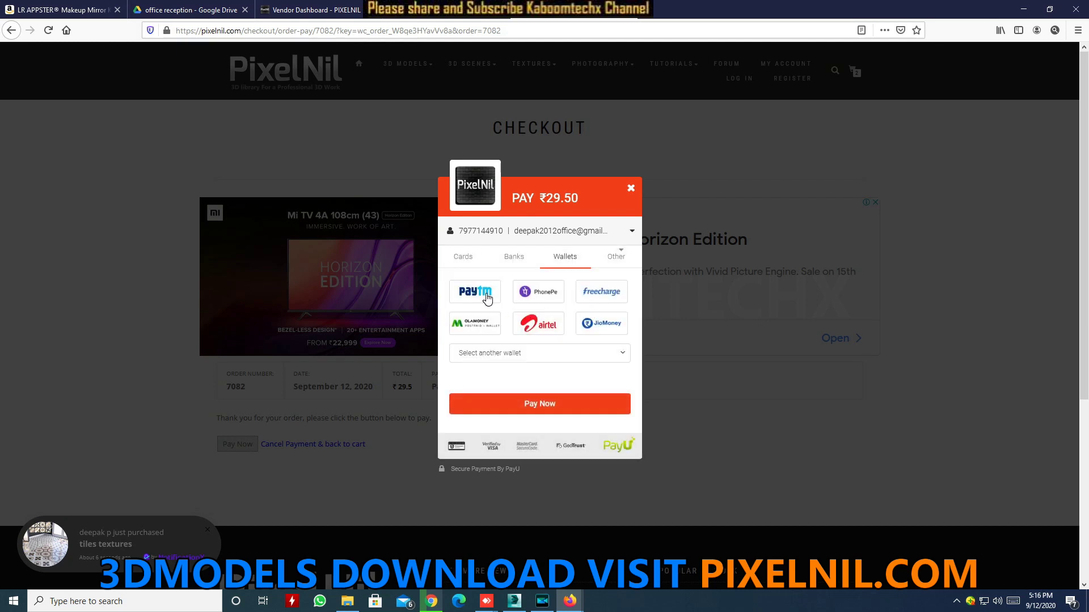
{"action": "left_click", "coordinate": [524, 357]}
{"action": "left_click", "coordinate": [499, 381]}
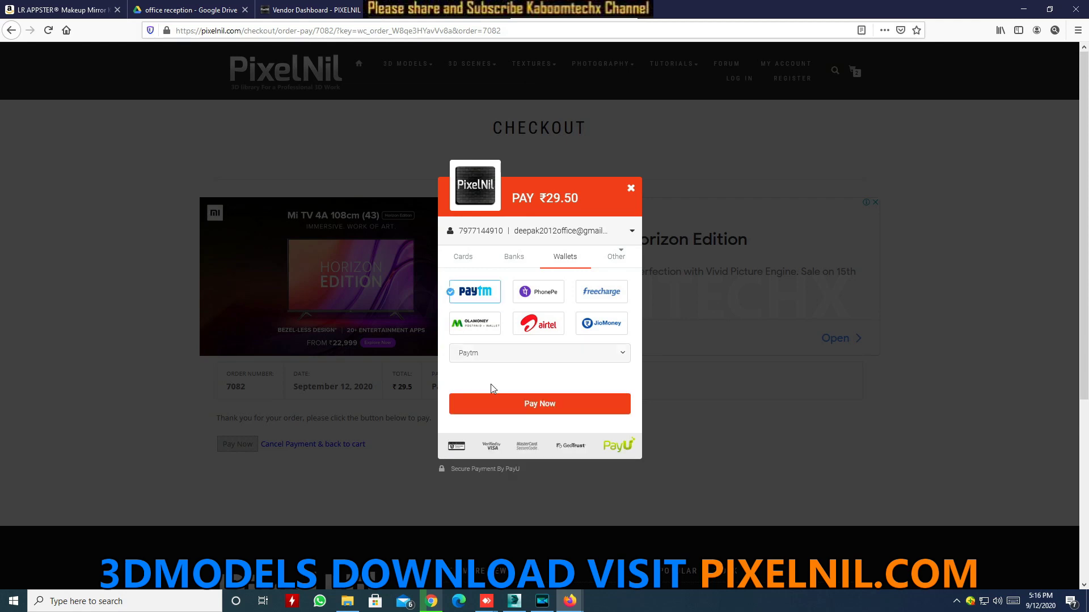
{"action": "left_click", "coordinate": [552, 403]}
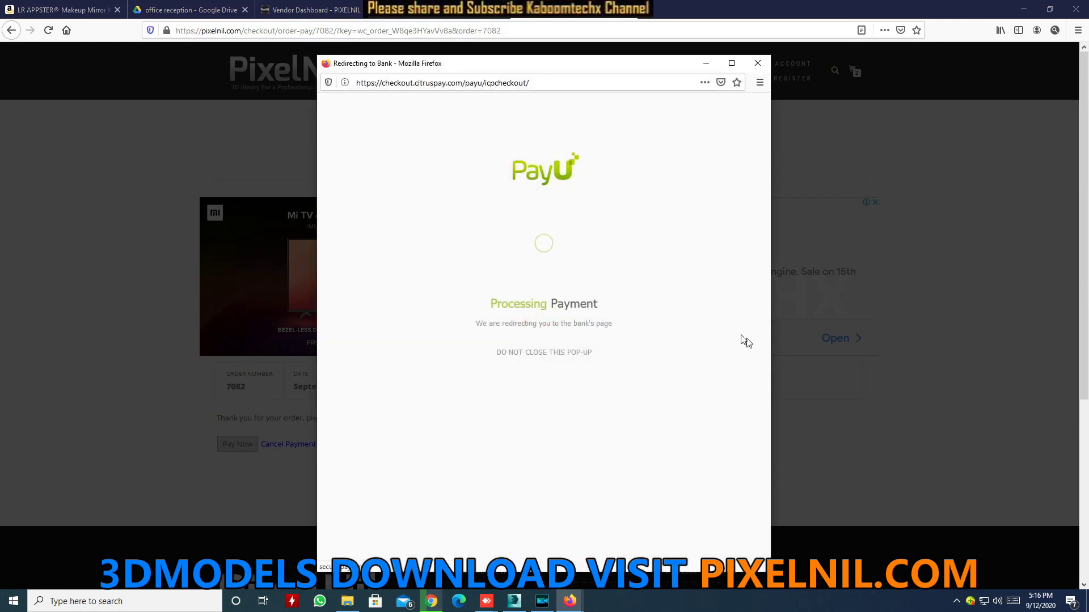
Enter and verify the OTP, pay ₹29.50 from the Paytm balance, and finish.
{"action": "left_click", "coordinate": [428, 420]}
{"action": "left_click", "coordinate": [669, 432]}
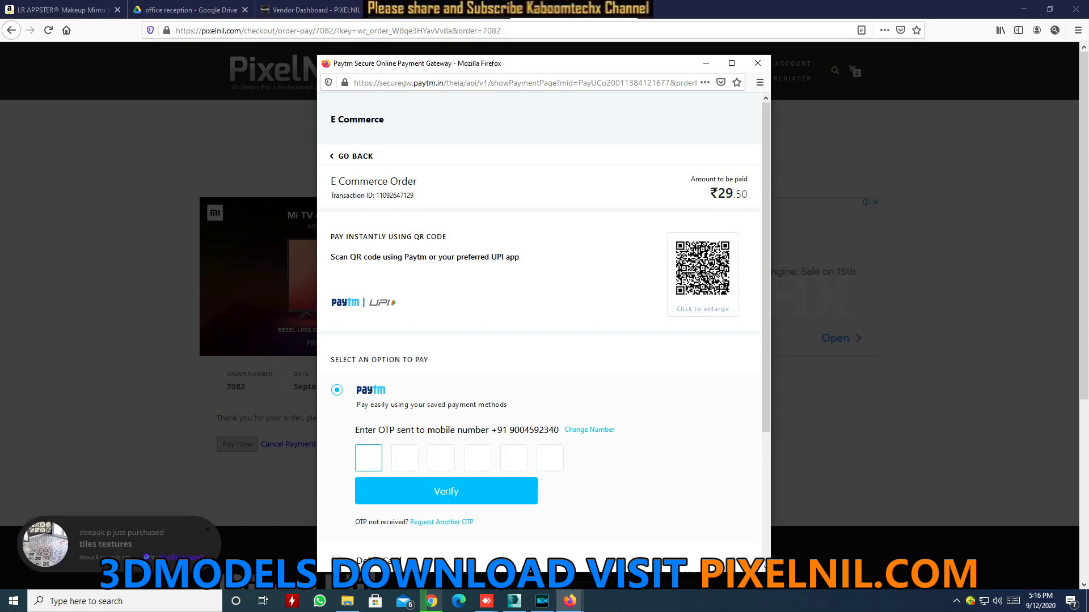
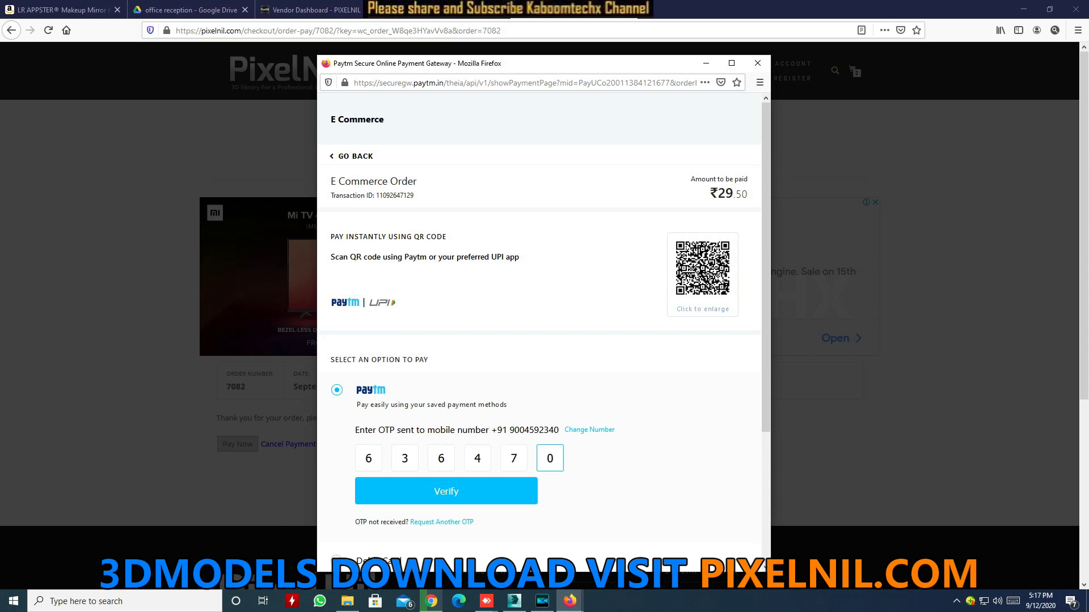
{"action": "left_click", "coordinate": [481, 504]}
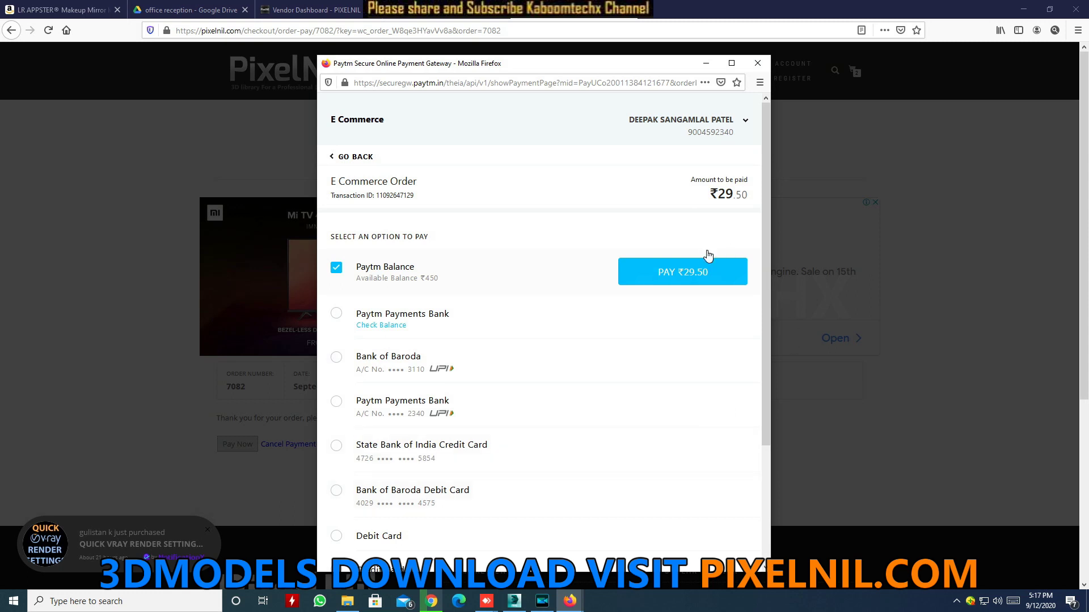
{"action": "left_click", "coordinate": [670, 274]}
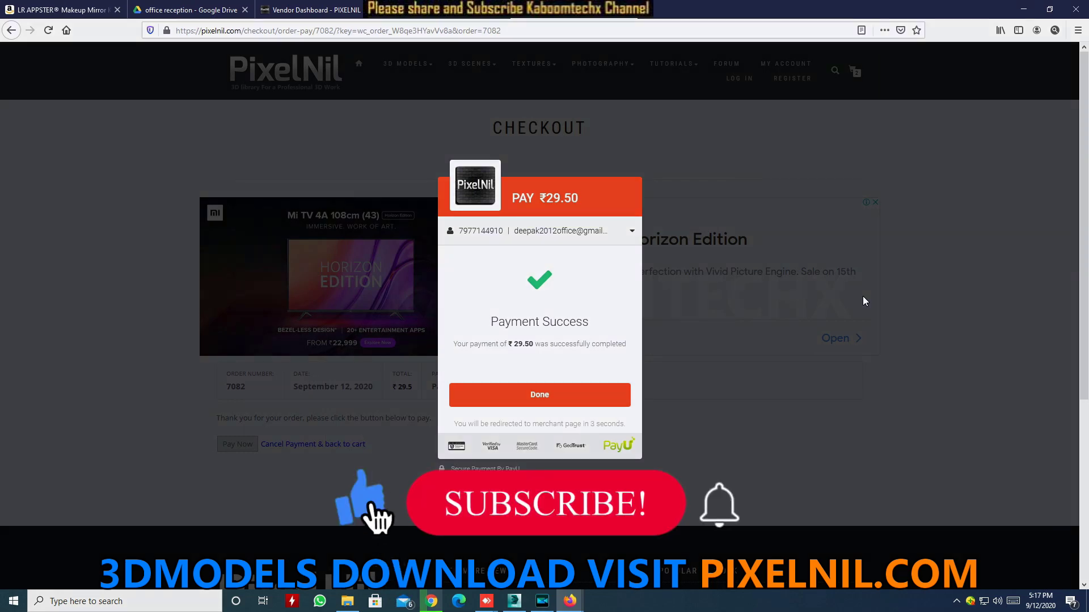
{"action": "left_click", "coordinate": [541, 396]}
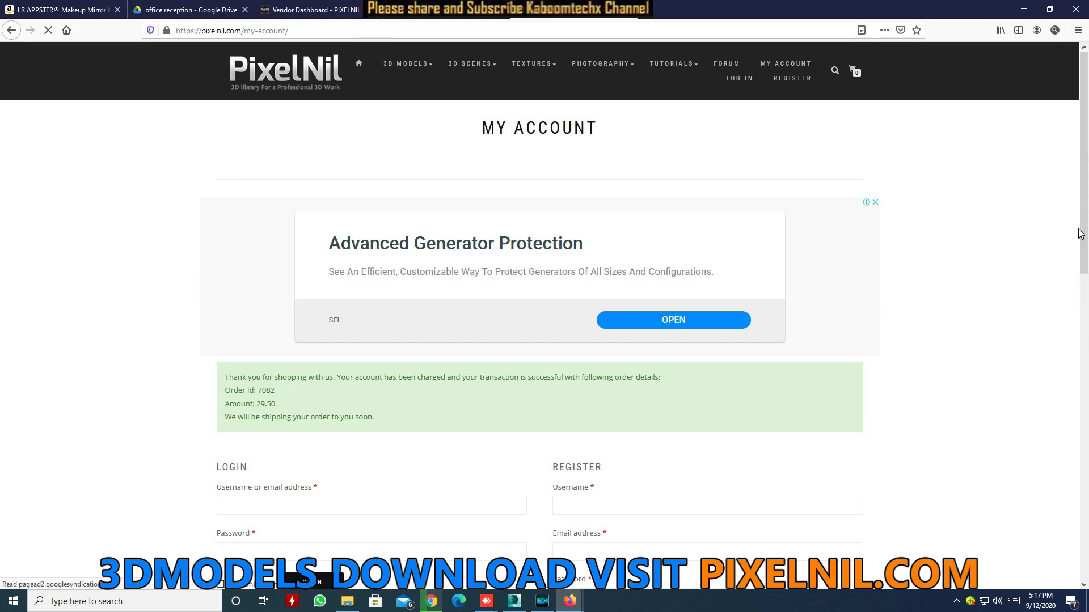
{"action": "scroll", "coordinate": [1080, 234], "scroll_direction": "down", "scroll_amount": 4}
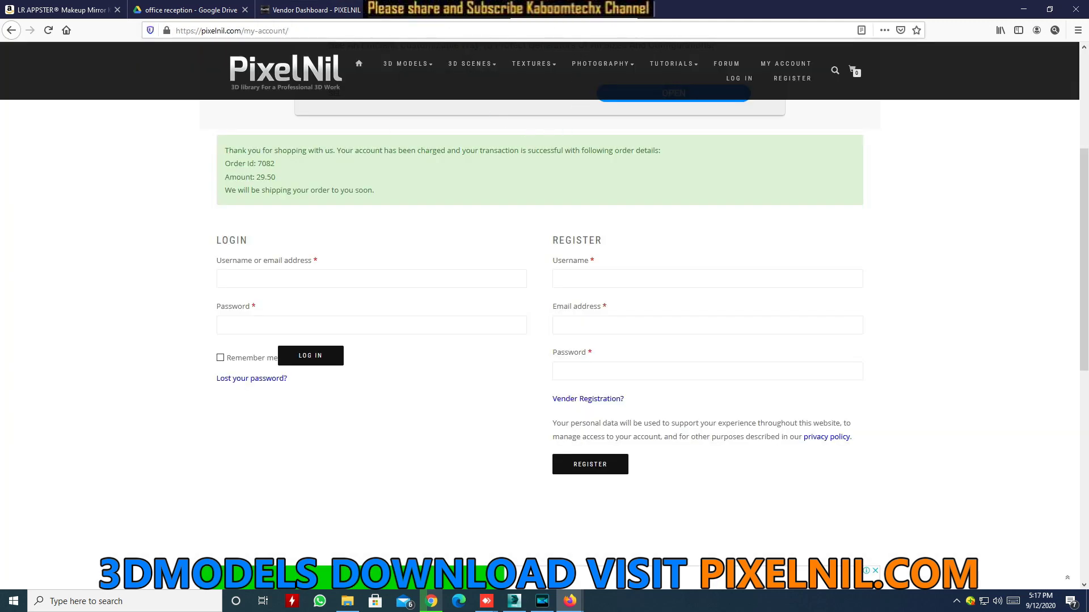
{"action": "key", "text": "ctrl+t"}
{"action": "key", "text": "Down"}
{"action": "key", "text": "Return"}
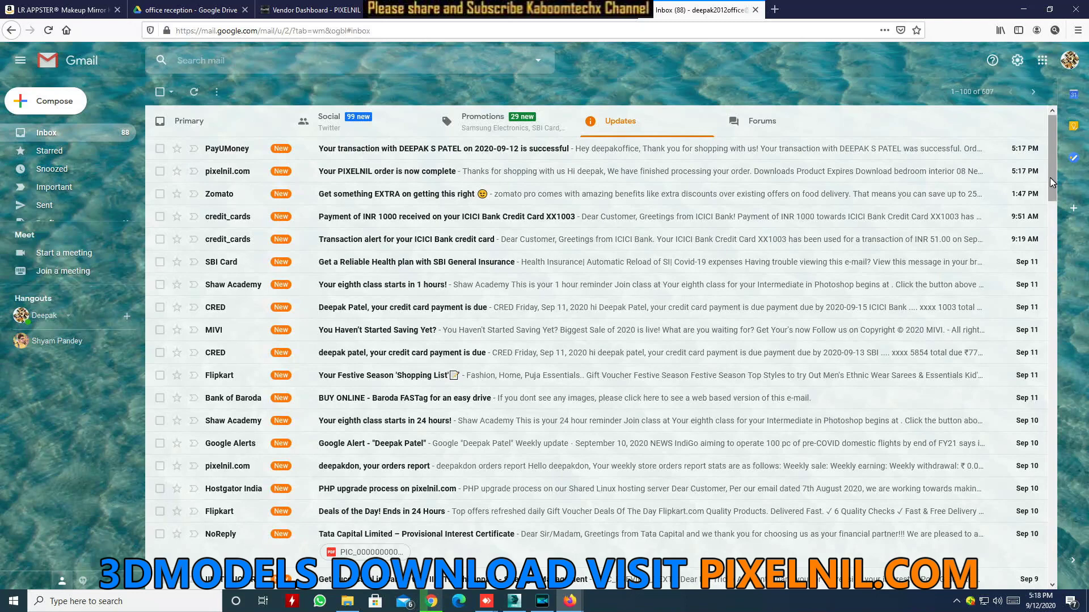
{"action": "mouse_move", "coordinate": [522, 148]}
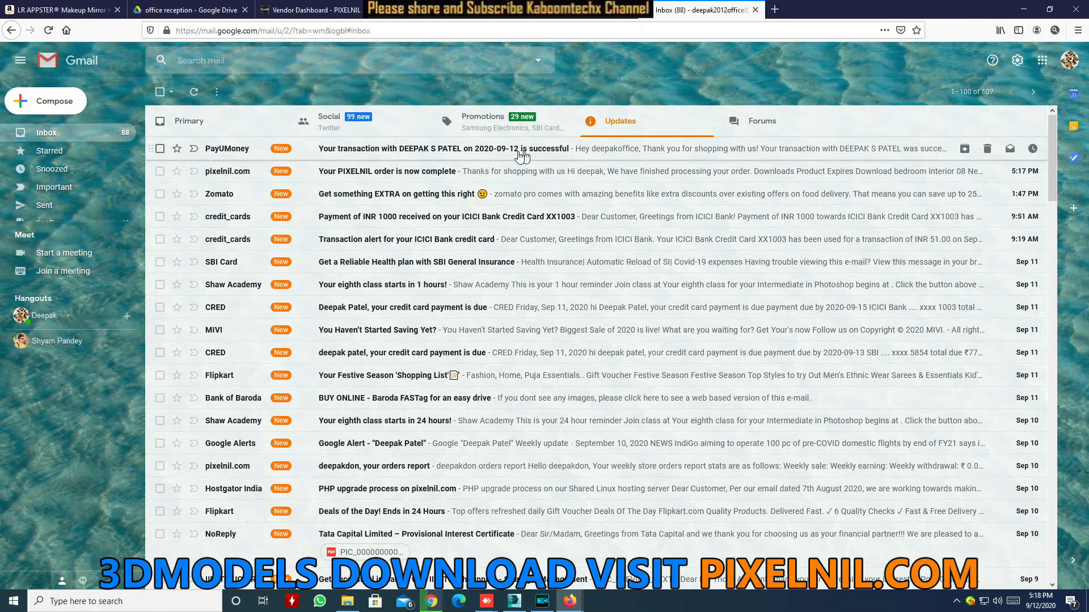
Read the PIXELNIL order-complete email and the PayUMoney receipt, returning to the inbox after each.
{"action": "left_click", "coordinate": [482, 171]}
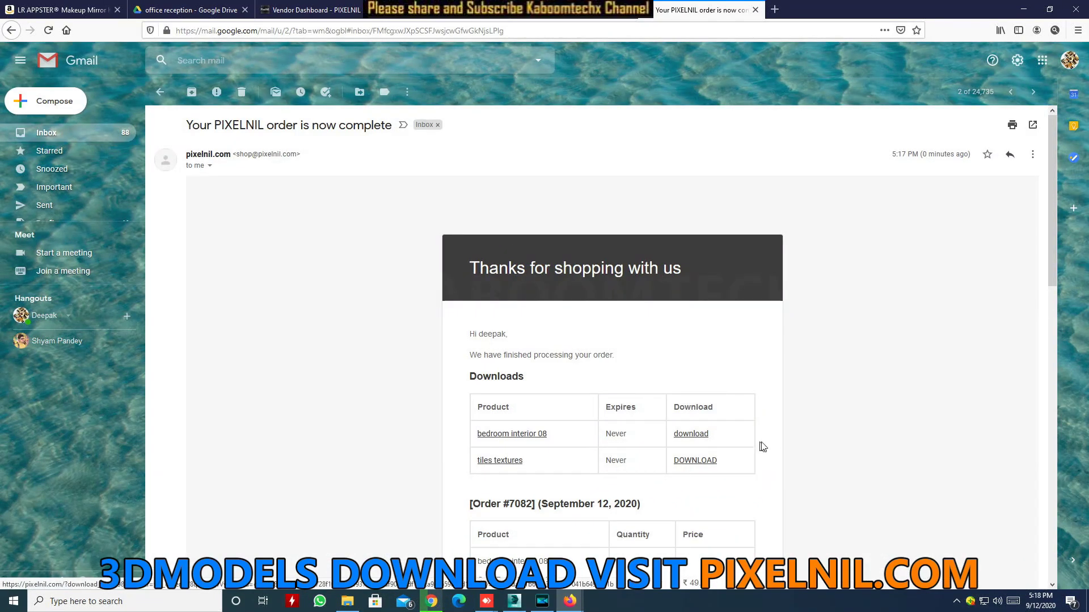
{"action": "scroll", "coordinate": [766, 446], "scroll_direction": "down", "scroll_amount": 5}
{"action": "scroll", "coordinate": [776, 431], "scroll_direction": "up", "scroll_amount": 1}
{"action": "scroll", "coordinate": [780, 413], "scroll_direction": "up", "scroll_amount": 2}
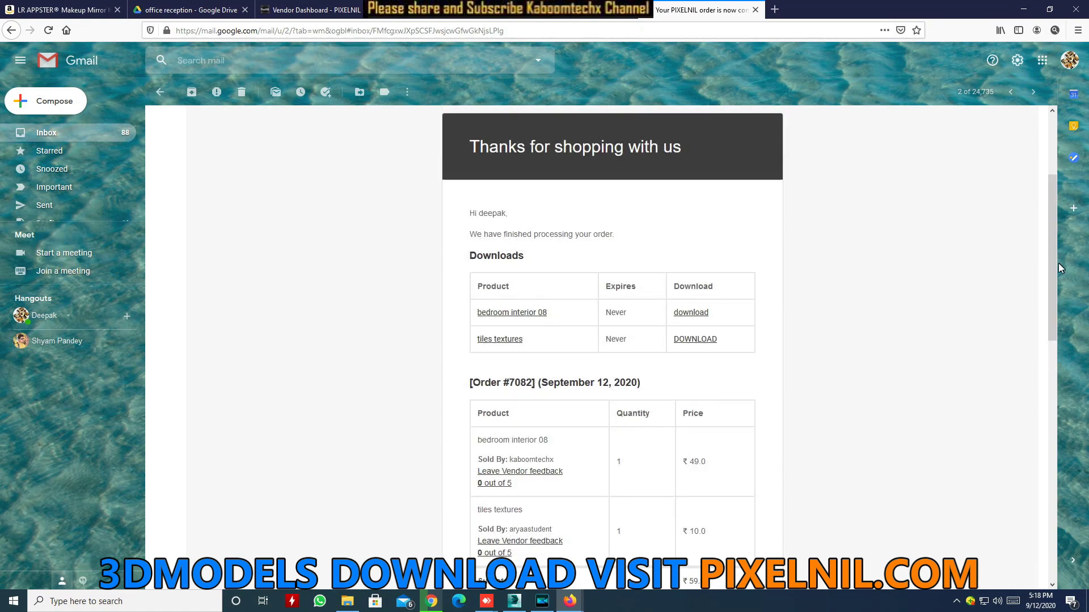
{"action": "left_click", "coordinate": [160, 92]}
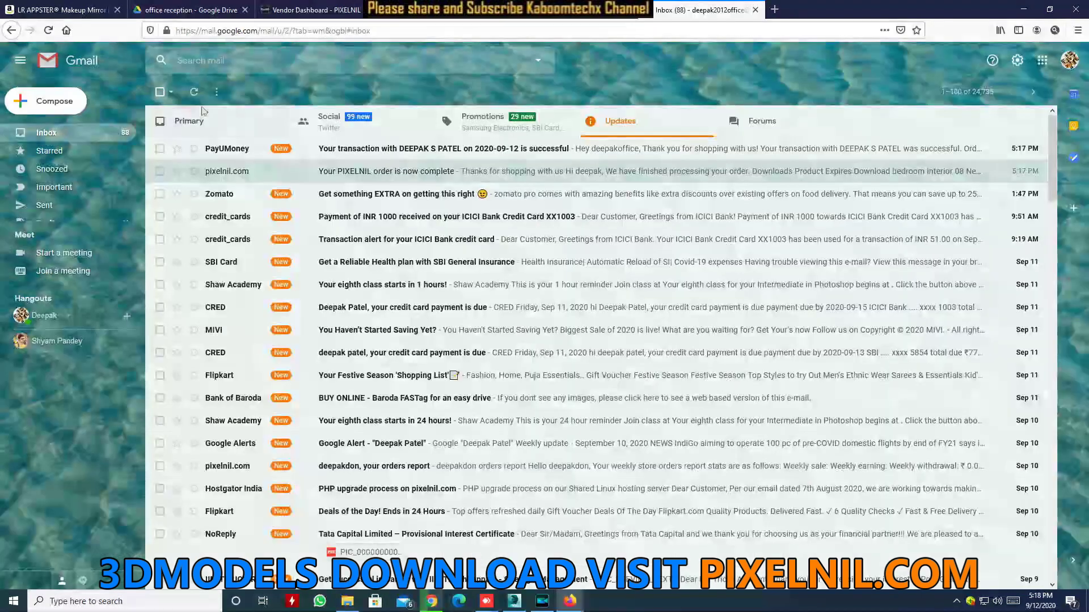
{"action": "left_click", "coordinate": [426, 149]}
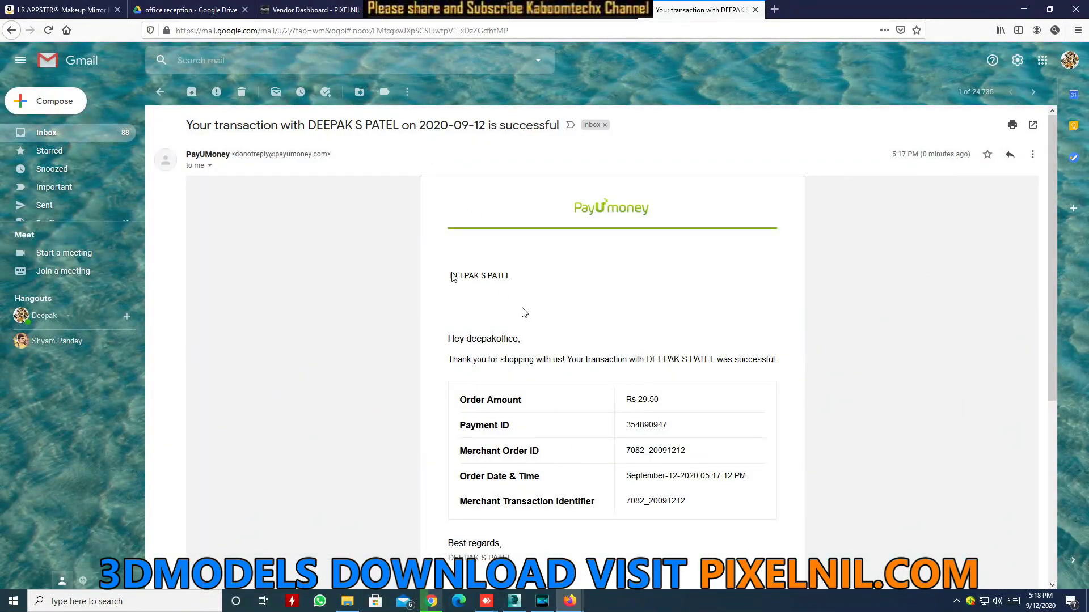
{"action": "left_click", "coordinate": [160, 91]}
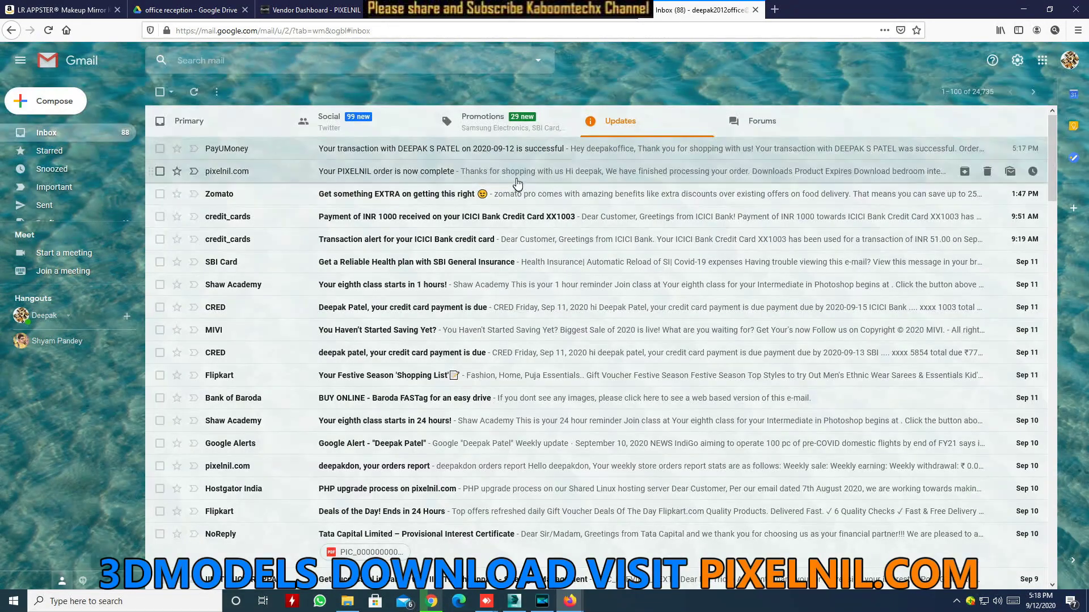
Reopen the PIXELNIL order email and follow its tiles textures download link to Google Drive.
{"action": "left_click", "coordinate": [438, 171]}
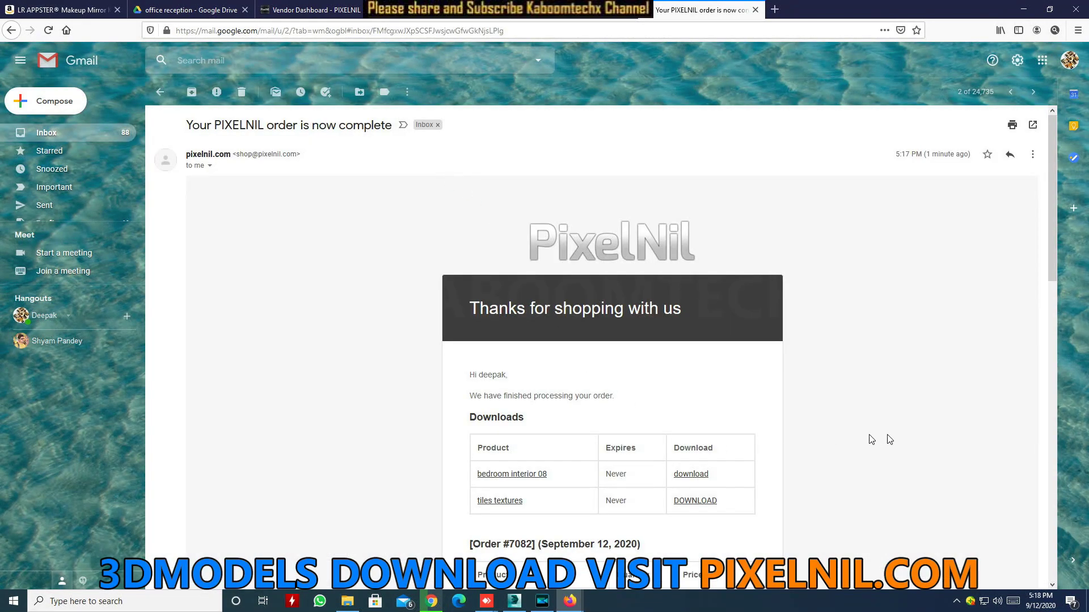
{"action": "scroll", "coordinate": [851, 272], "scroll_direction": "down", "scroll_amount": 3}
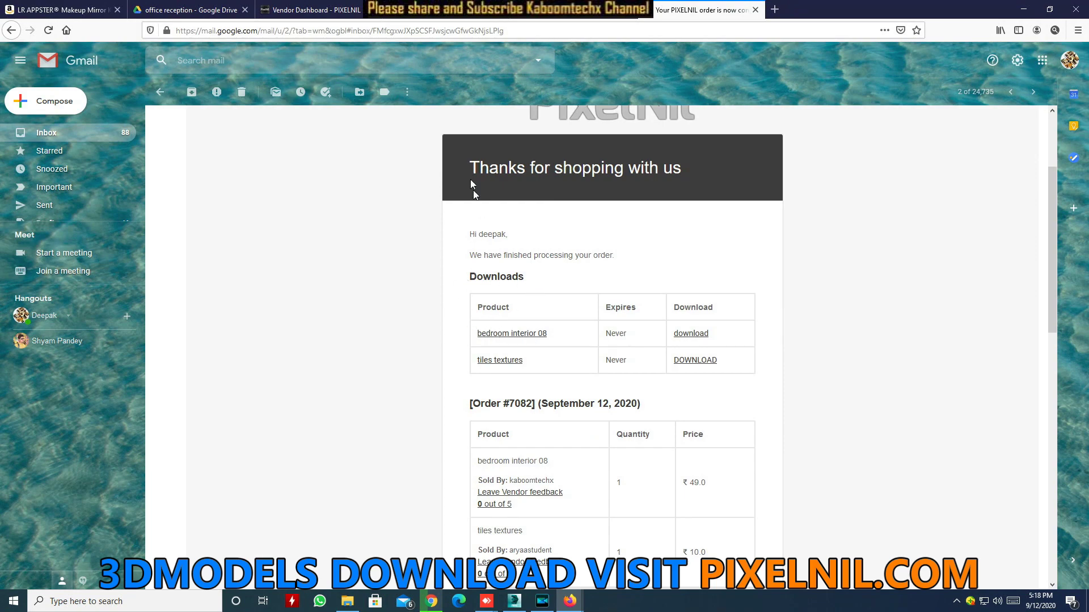
{"action": "left_click_drag", "start_coordinate": [1050, 285], "coordinate": [1050, 296]}
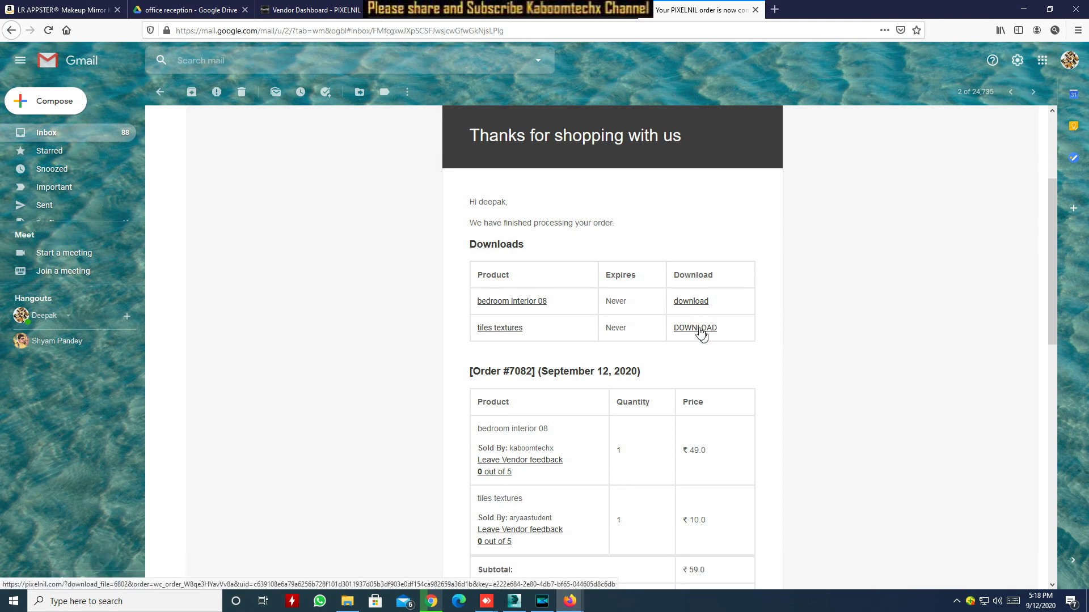
{"action": "left_click", "coordinate": [696, 305]}
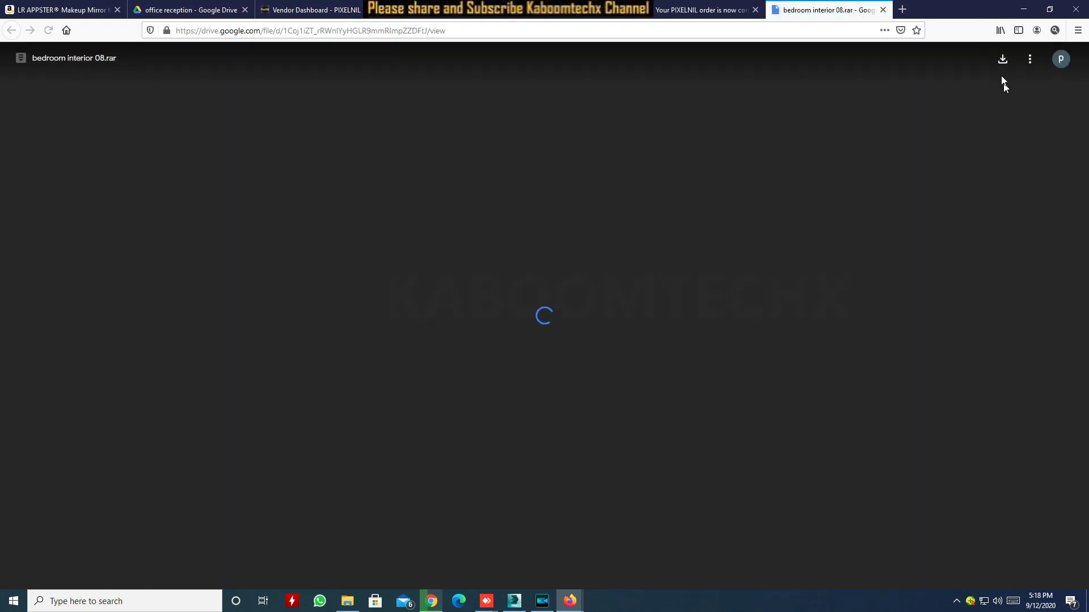
Open the other product's download link and start its Drive download past the scan warning.
{"action": "left_click", "coordinate": [1000, 60]}
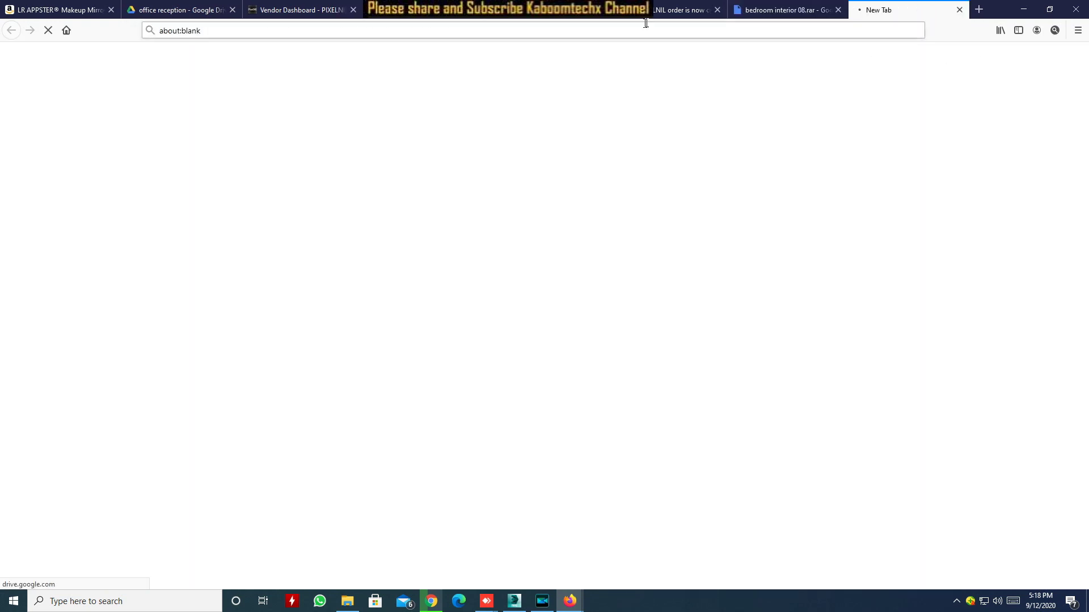
{"action": "left_click", "coordinate": [680, 9]}
{"action": "left_click", "coordinate": [697, 329]}
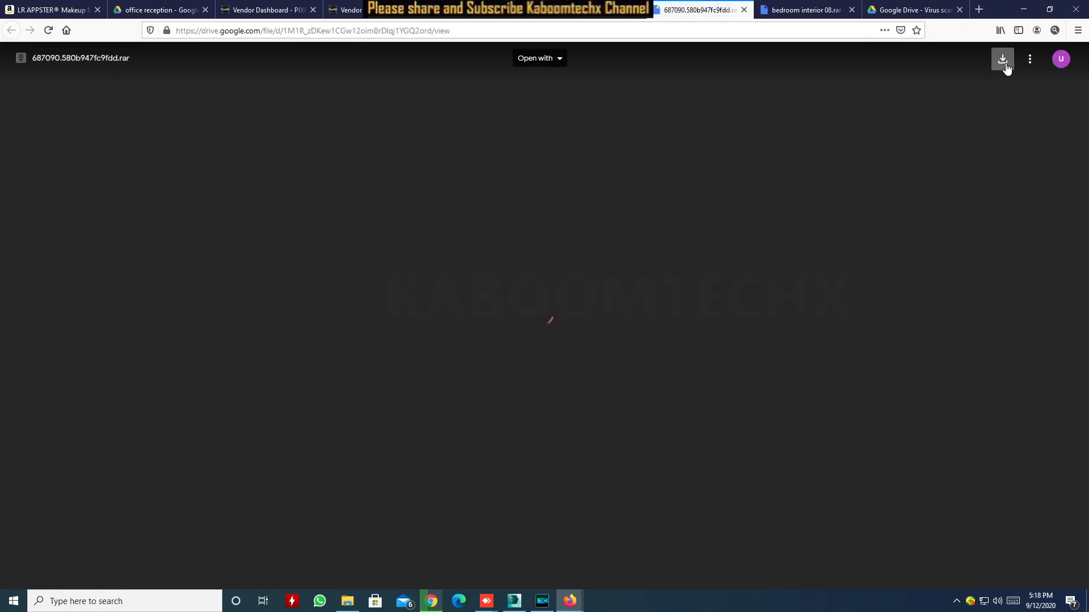
{"action": "left_click", "coordinate": [1004, 61]}
{"action": "left_click", "coordinate": [454, 155]}
Download bedroom interior 08.rar without a virus scan and save it to disk.
{"action": "left_click", "coordinate": [820, 10]}
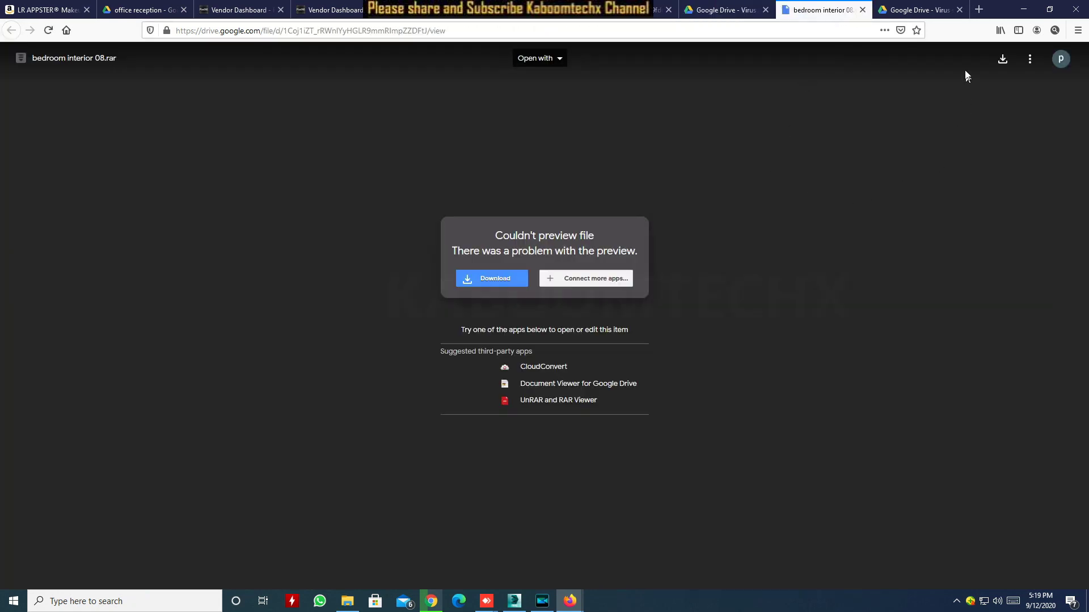
{"action": "left_click", "coordinate": [914, 12]}
{"action": "left_click", "coordinate": [451, 159]}
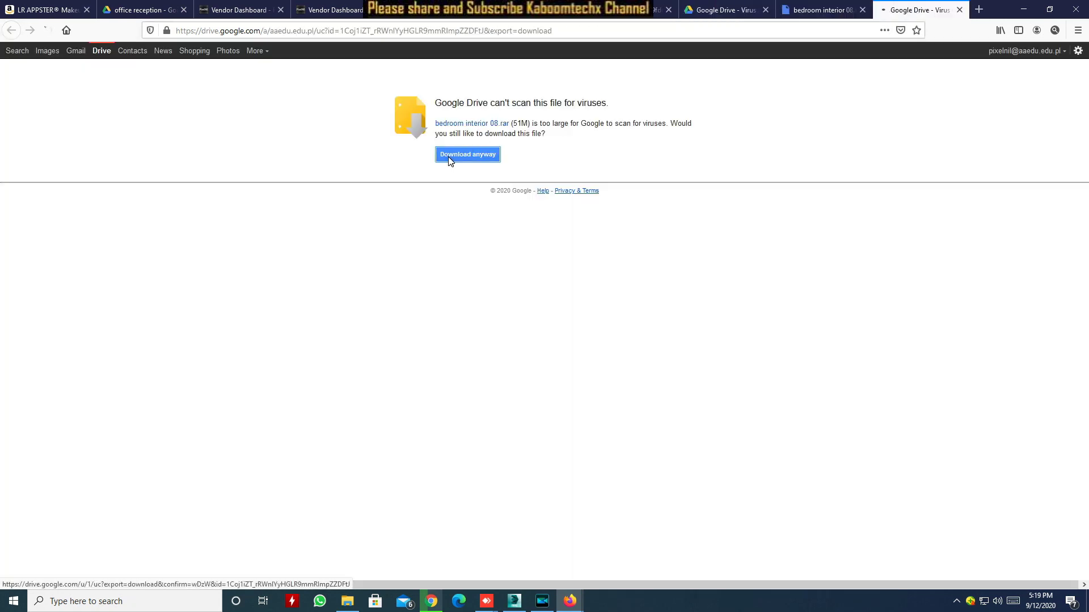
{"action": "left_click", "coordinate": [726, 8]}
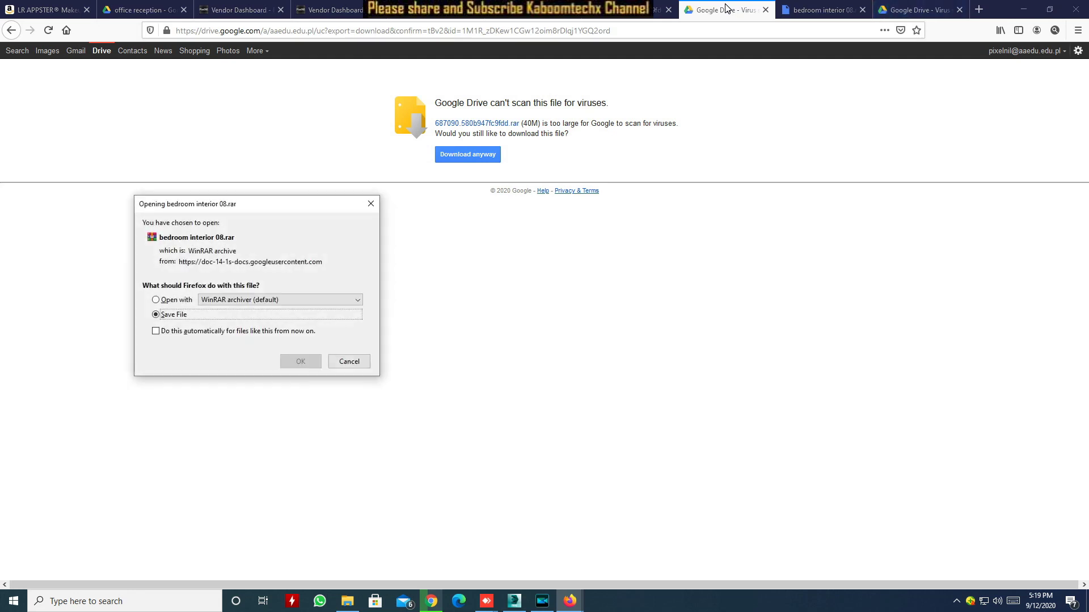
{"action": "left_click", "coordinate": [292, 362]}
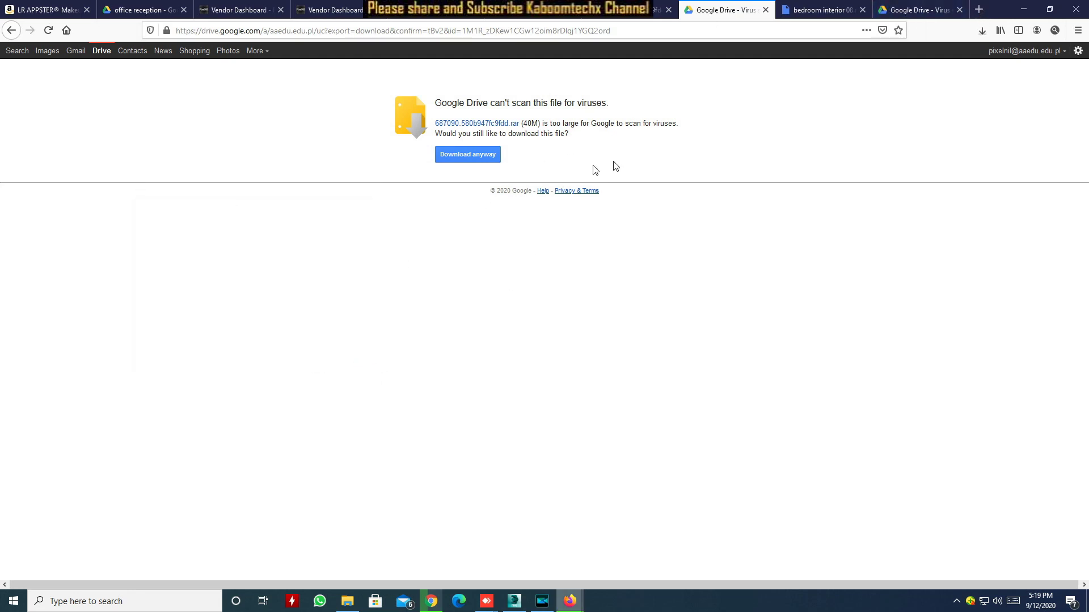
Download the 40M 687090.580b947fc9fdd.rar archive anyway and confirm saving the file.
{"action": "left_click", "coordinate": [988, 33]}
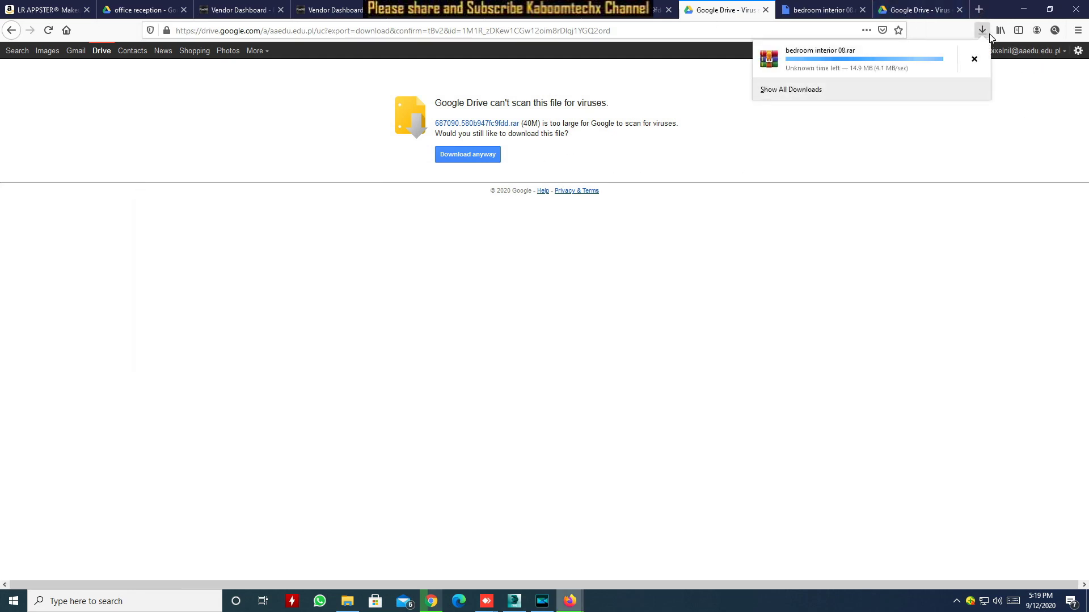
{"action": "left_click", "coordinate": [920, 7]}
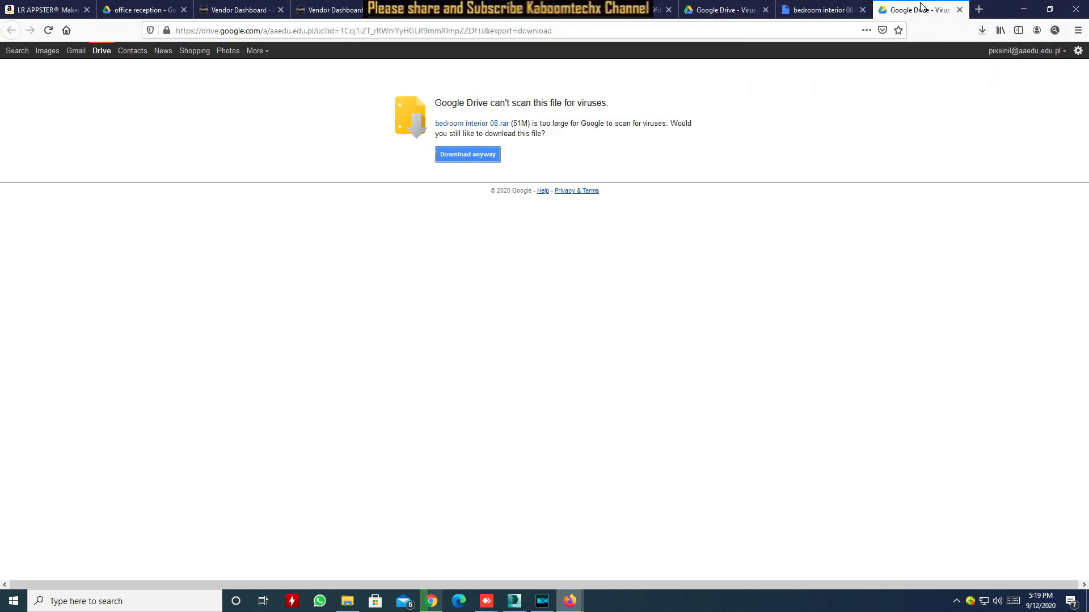
{"action": "left_click", "coordinate": [707, 12]}
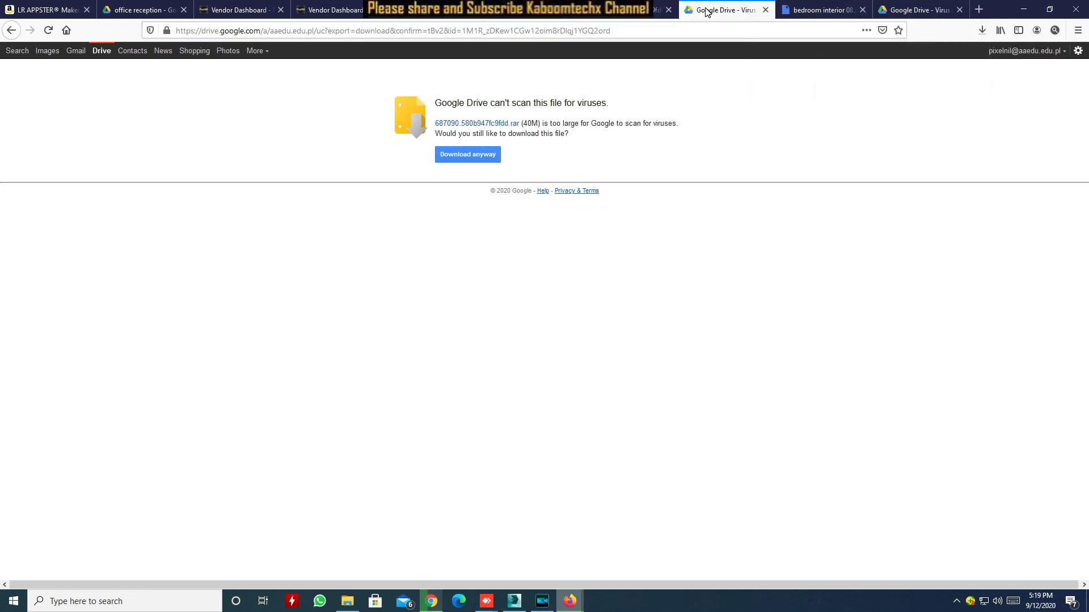
{"action": "left_click", "coordinate": [467, 154]}
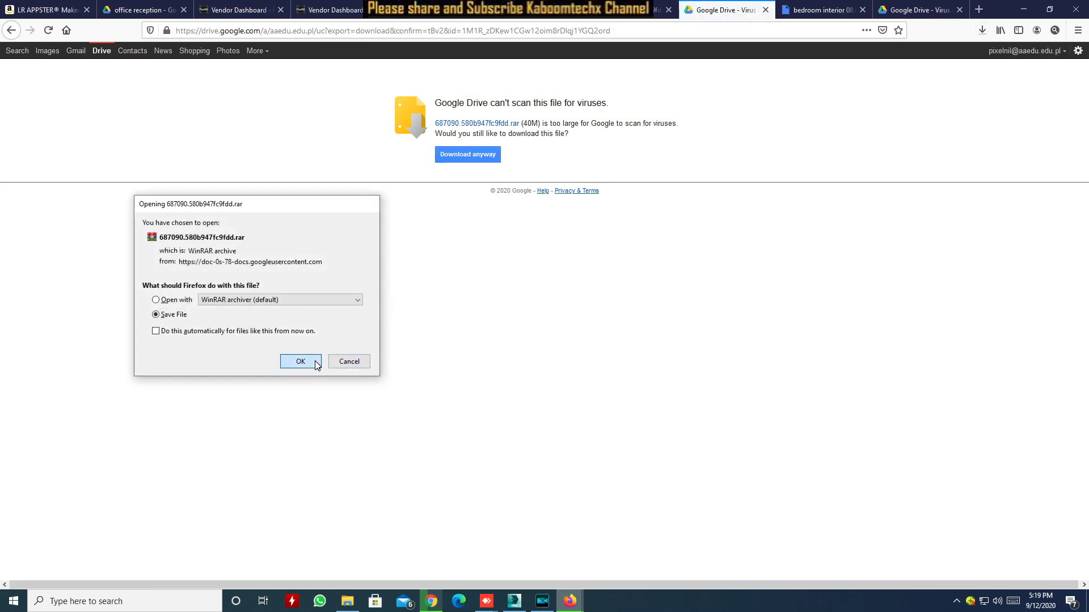
{"action": "left_click", "coordinate": [315, 361]}
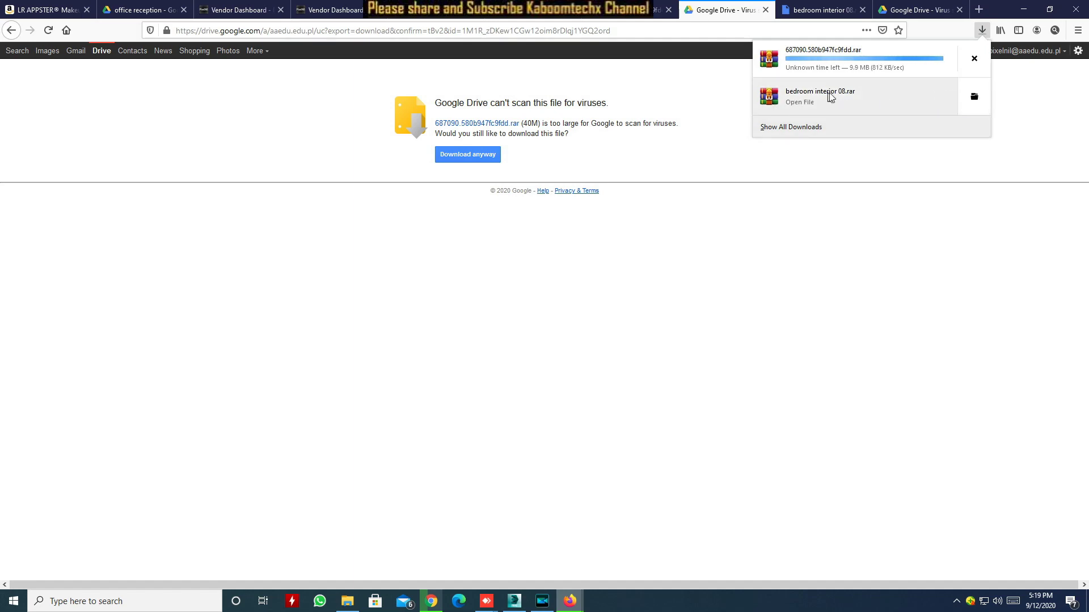
{"action": "left_click", "coordinate": [984, 93]}
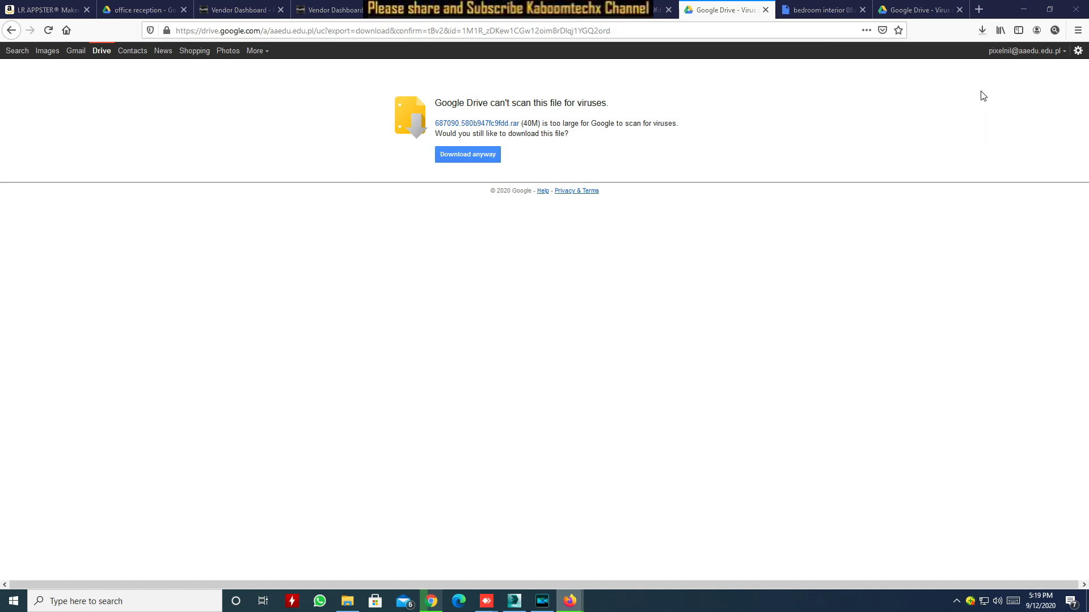
Extract the bedroom interior 08 archive into its own folder and open that folder.
{"action": "right_click", "coordinate": [775, 227]}
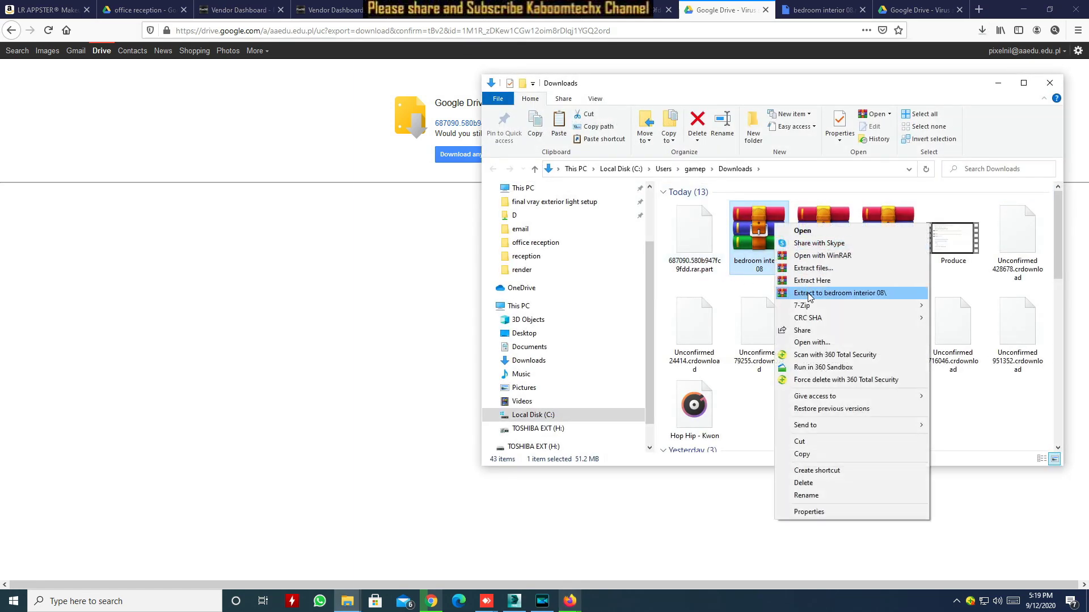
{"action": "left_click", "coordinate": [812, 269]}
{"action": "key", "text": "Return"}
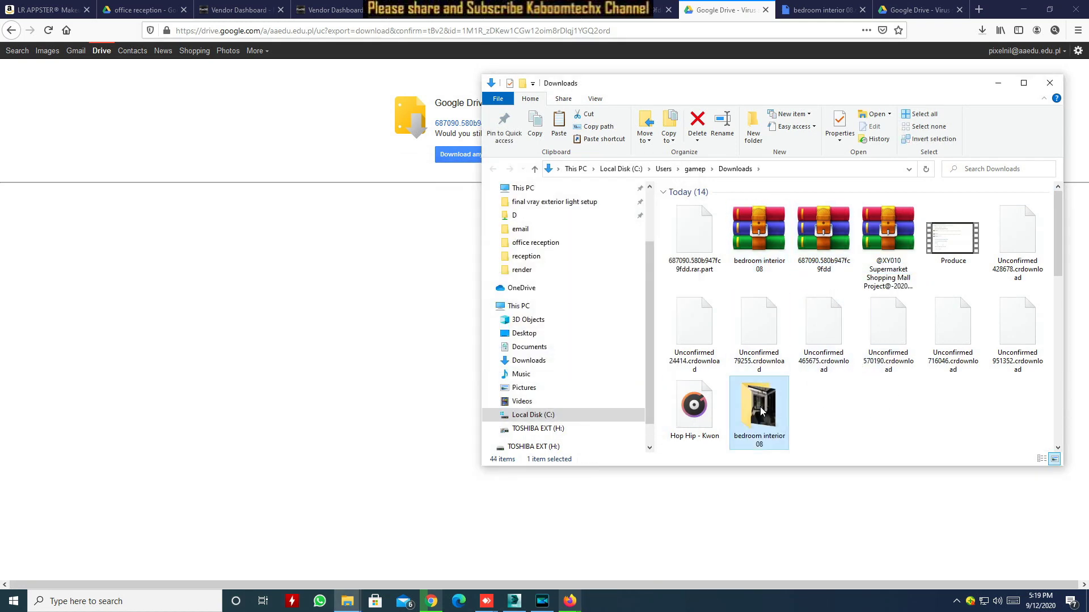
{"action": "double_click", "coordinate": [760, 407]}
{"action": "left_click", "coordinate": [743, 218]}
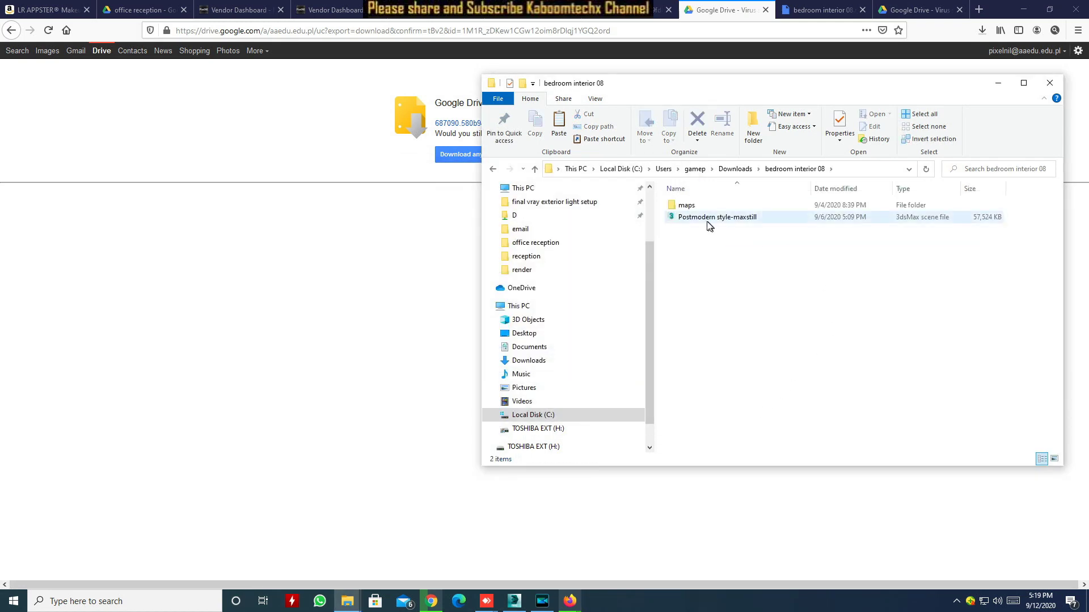
Copy the bedroom interior 08 folder's full path from the address bar.
{"action": "left_click", "coordinate": [862, 169]}
{"action": "right_click", "coordinate": [862, 169]}
{"action": "left_click", "coordinate": [889, 206]}
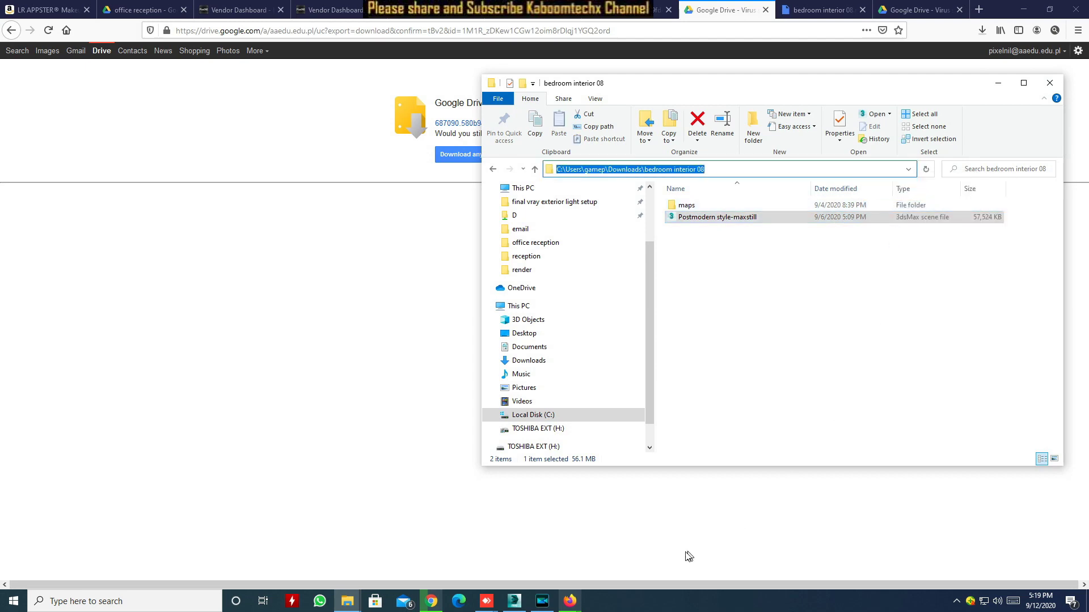
{"action": "left_click", "coordinate": [514, 601]}
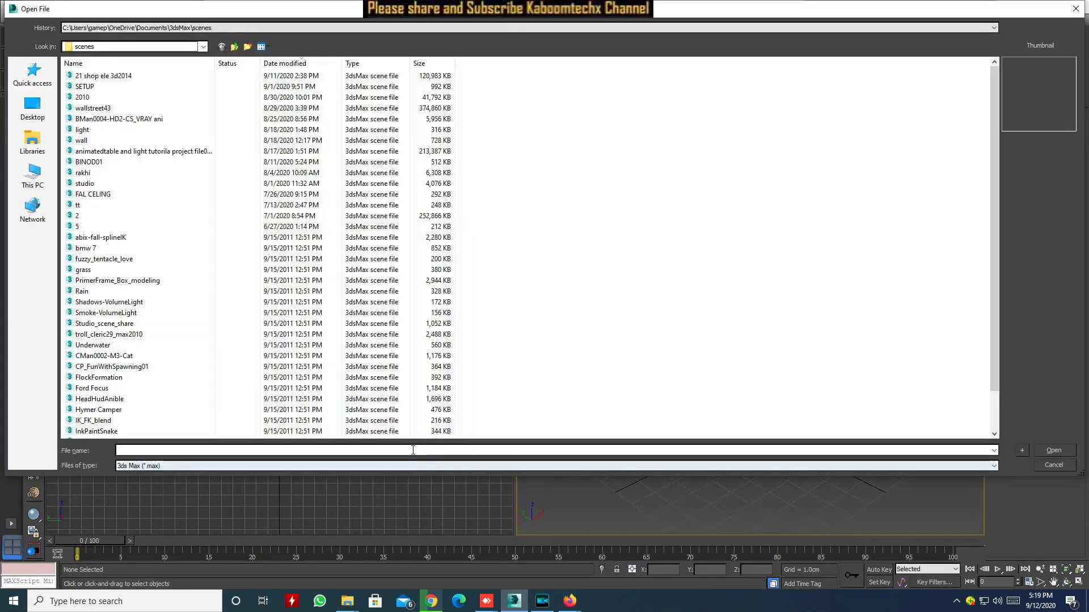
Paste the folder path and open Postmodern style-maxstill from the bedroom interior 08 folder.
{"action": "right_click", "coordinate": [409, 451]}
{"action": "left_click", "coordinate": [479, 342]}
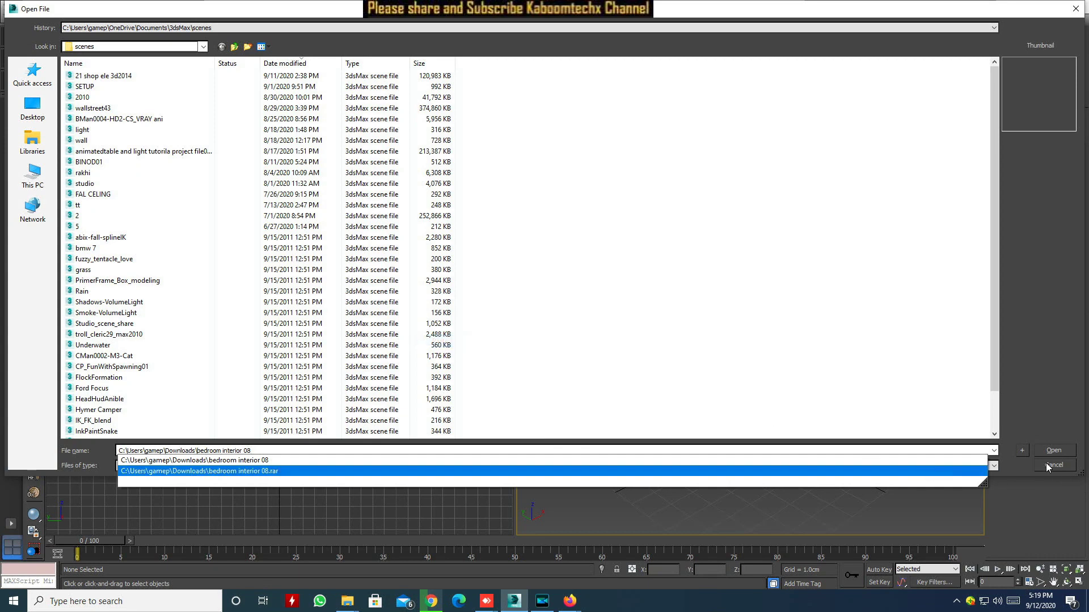
{"action": "left_click", "coordinate": [1047, 450]}
{"action": "left_click", "coordinate": [164, 87]}
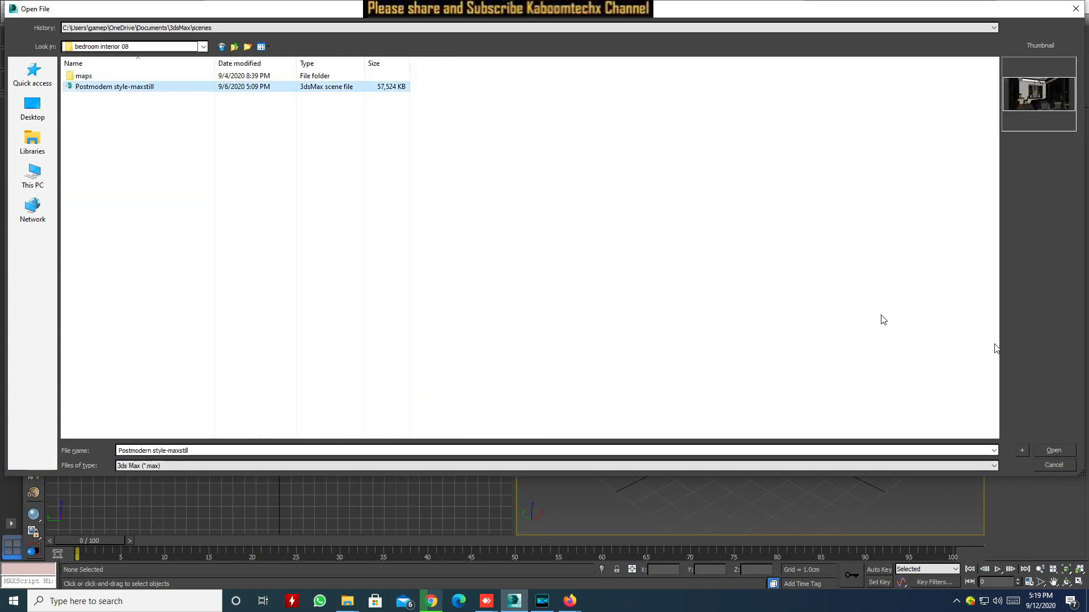
{"action": "left_click", "coordinate": [1049, 452]}
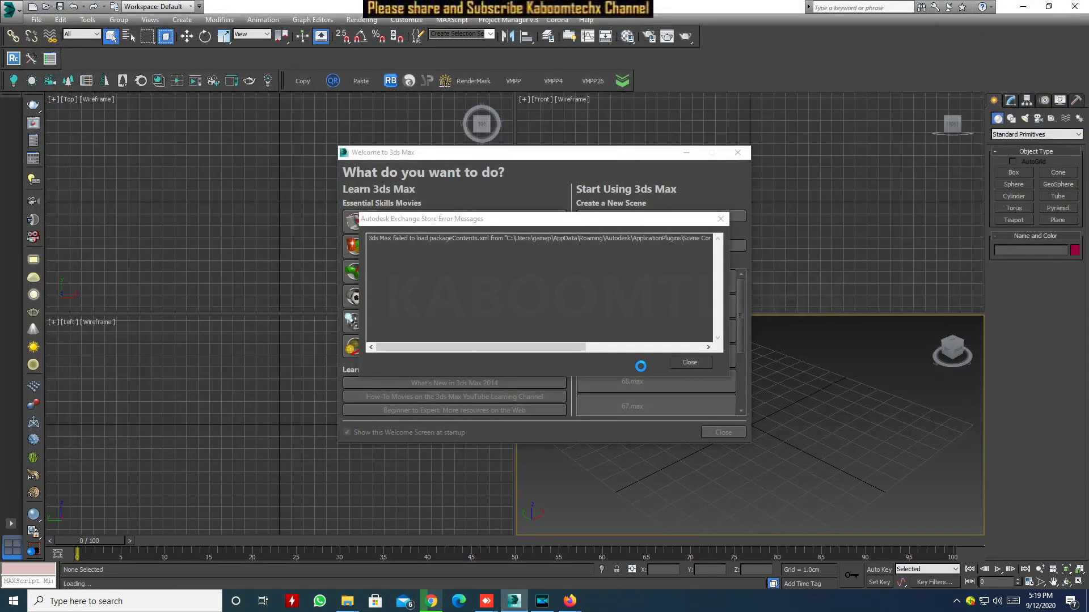
Dismiss the load messages and welcome screen, then turn off Edged Faces in the viewport.
{"action": "left_click", "coordinate": [581, 400]}
{"action": "left_click", "coordinate": [686, 363]}
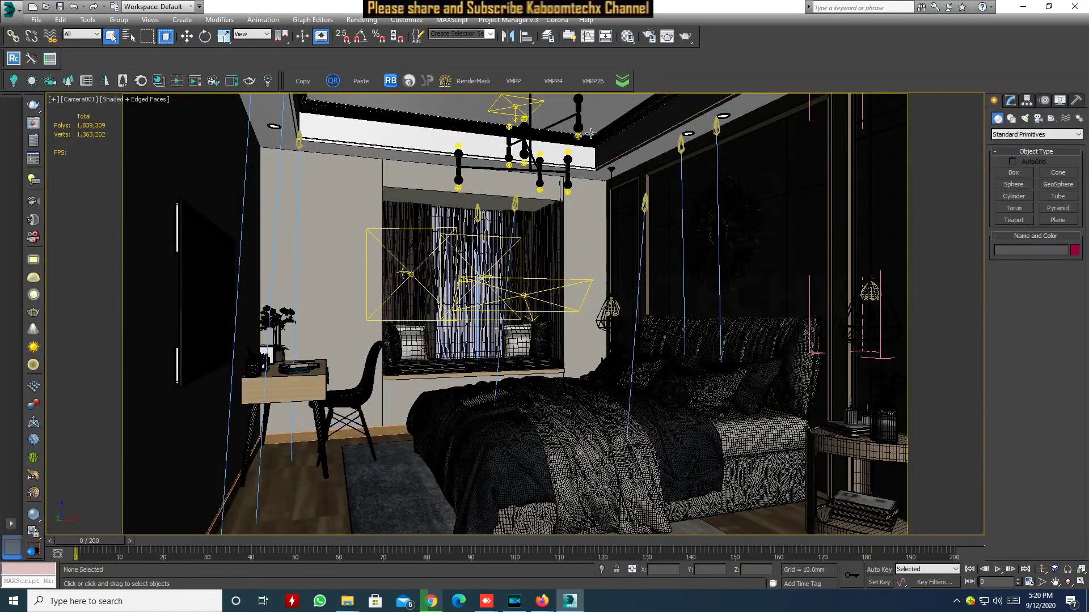
{"action": "left_click", "coordinate": [143, 101]}
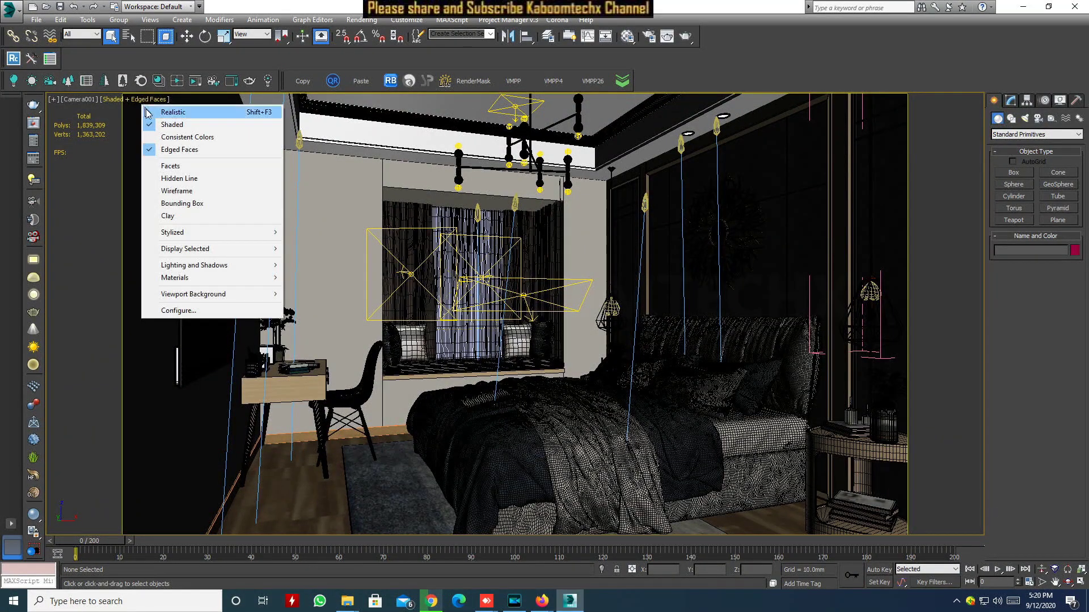
{"action": "left_click", "coordinate": [165, 151]}
Zoom in on the round wall mirror in perspective, then render the Camera001 view.
{"action": "left_click", "coordinate": [731, 238]}
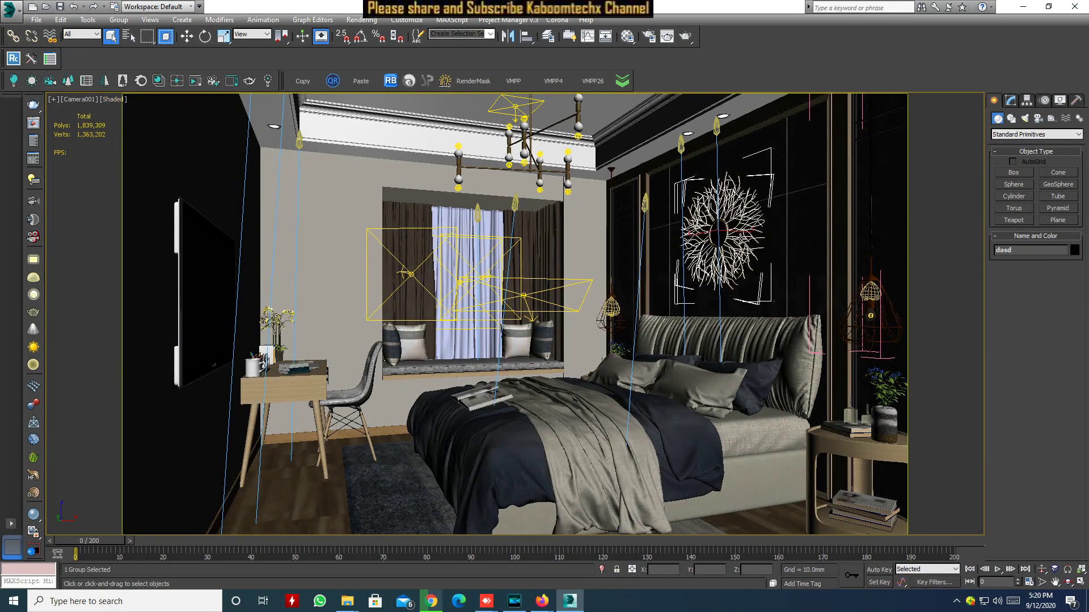
{"action": "key", "text": "p"}
{"action": "key", "text": "z"}
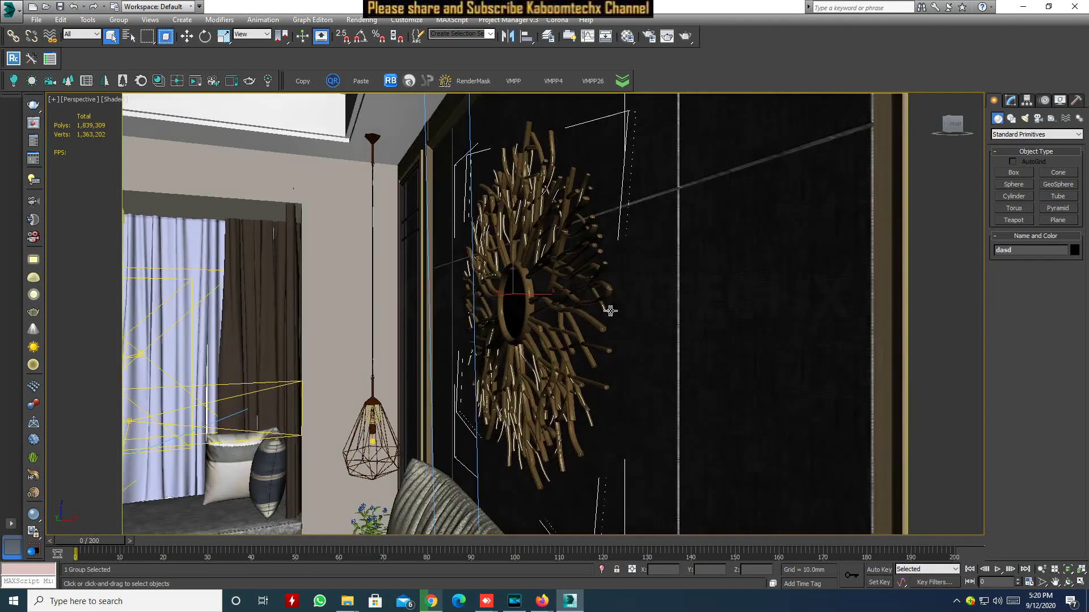
{"action": "scroll", "coordinate": [646, 312], "scroll_direction": "up", "scroll_amount": 3}
{"action": "key", "text": "c"}
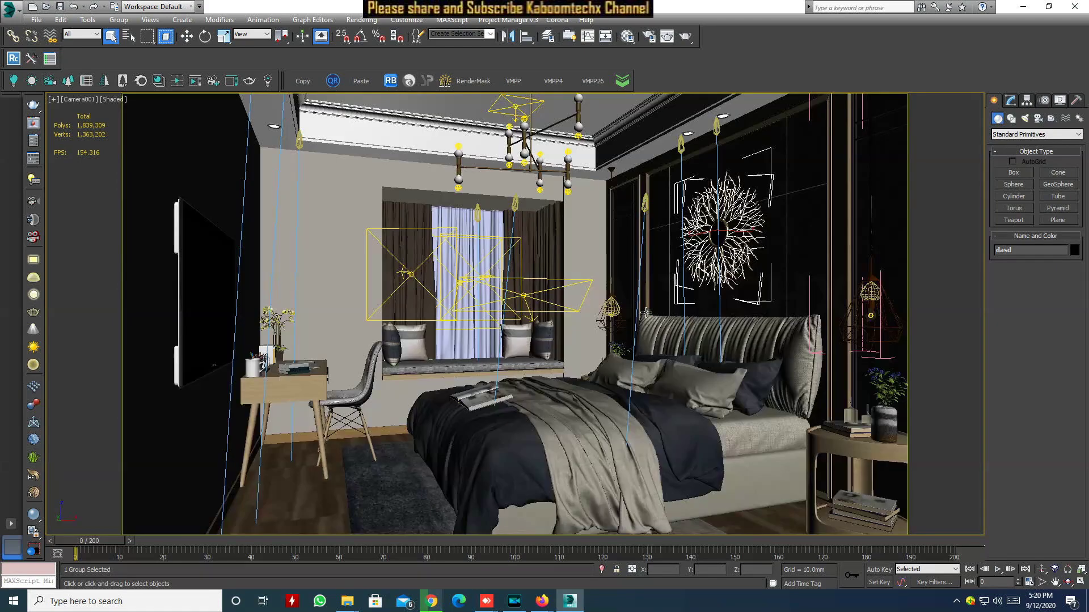
{"action": "left_click", "coordinate": [685, 38]}
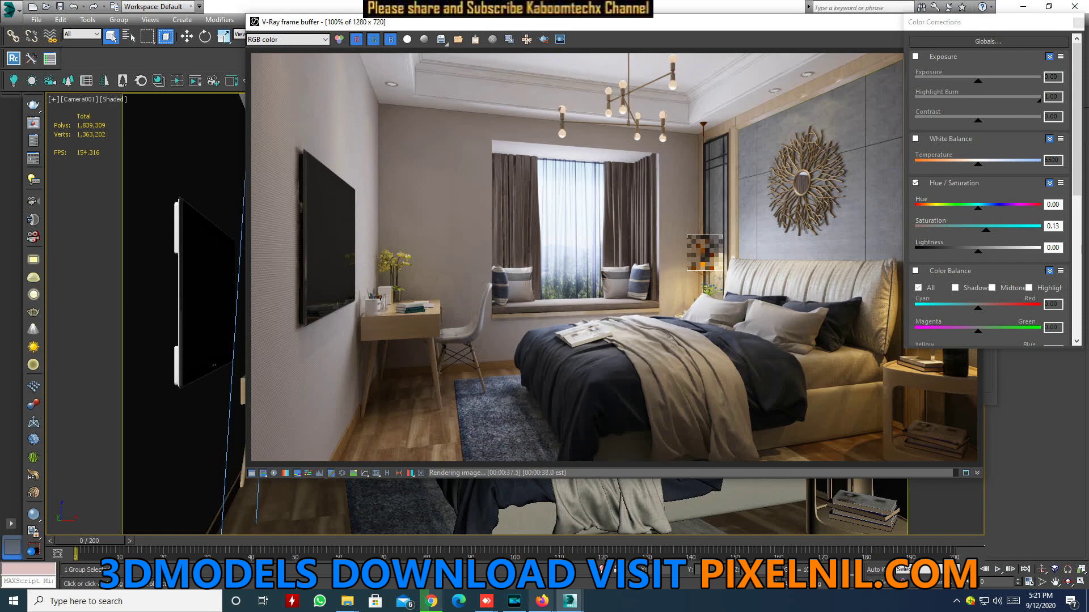
{"action": "mouse_move", "coordinate": [347, 601]}
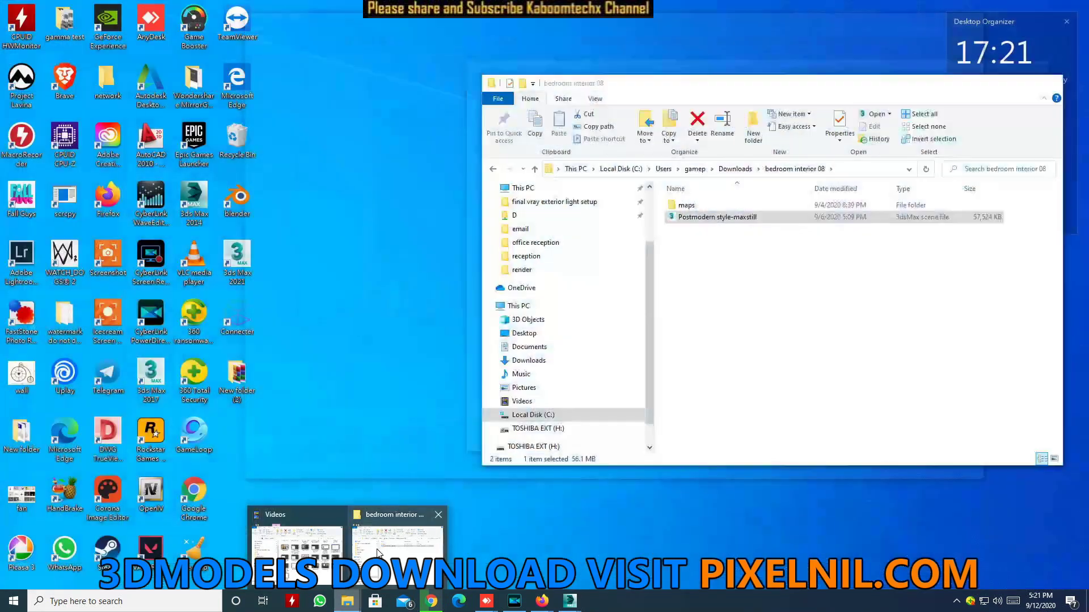
Extract the 687090 archive in Downloads and open its KARO_Z folder.
{"action": "left_click", "coordinate": [376, 549]}
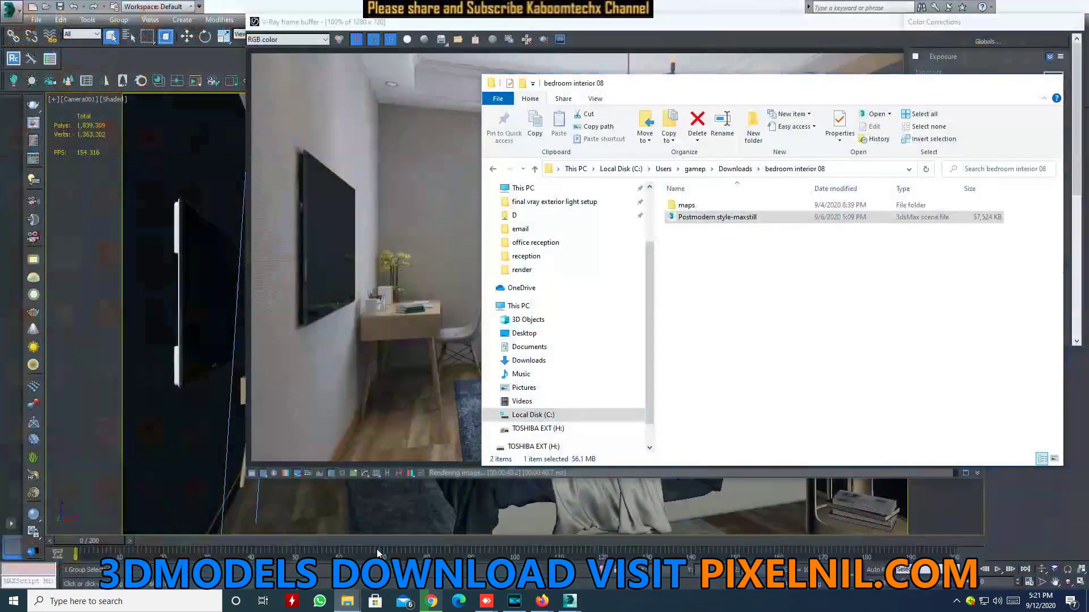
{"action": "left_click", "coordinate": [735, 169]}
{"action": "right_click", "coordinate": [687, 248]}
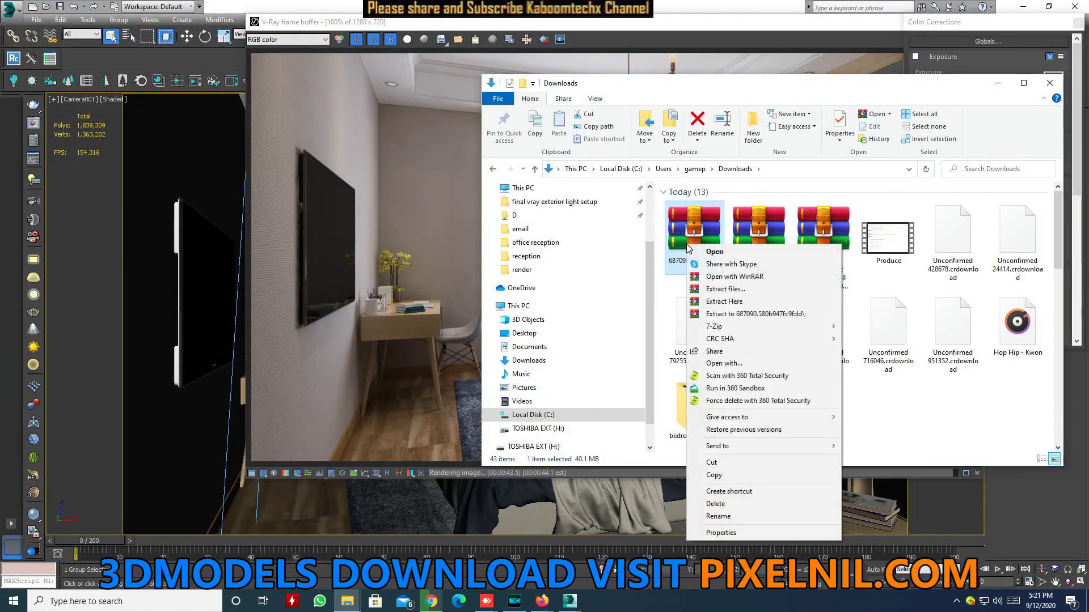
{"action": "left_click", "coordinate": [725, 289]}
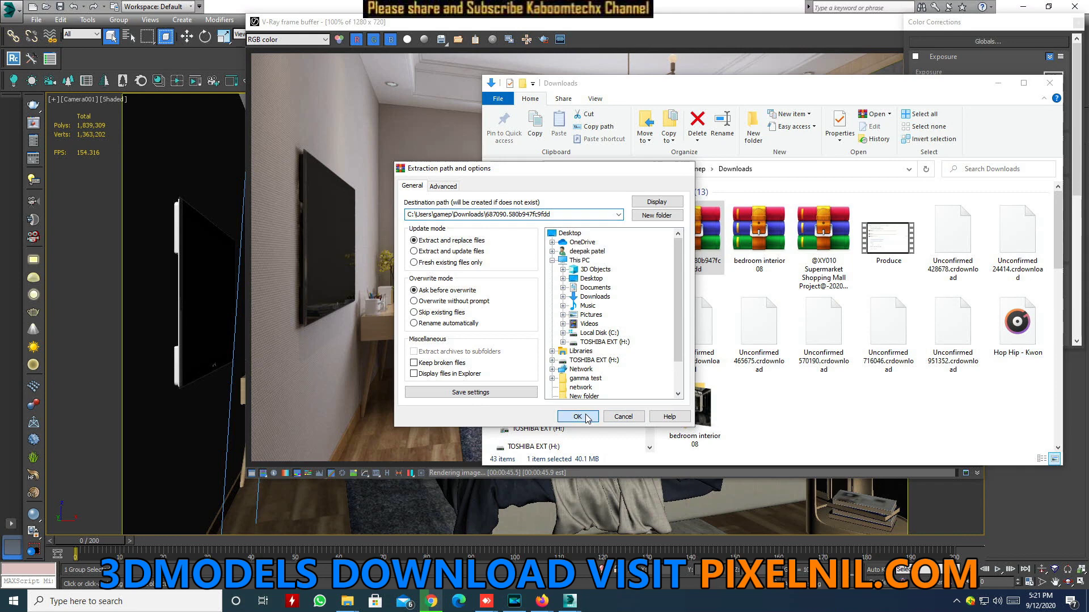
{"action": "left_click", "coordinate": [587, 418]}
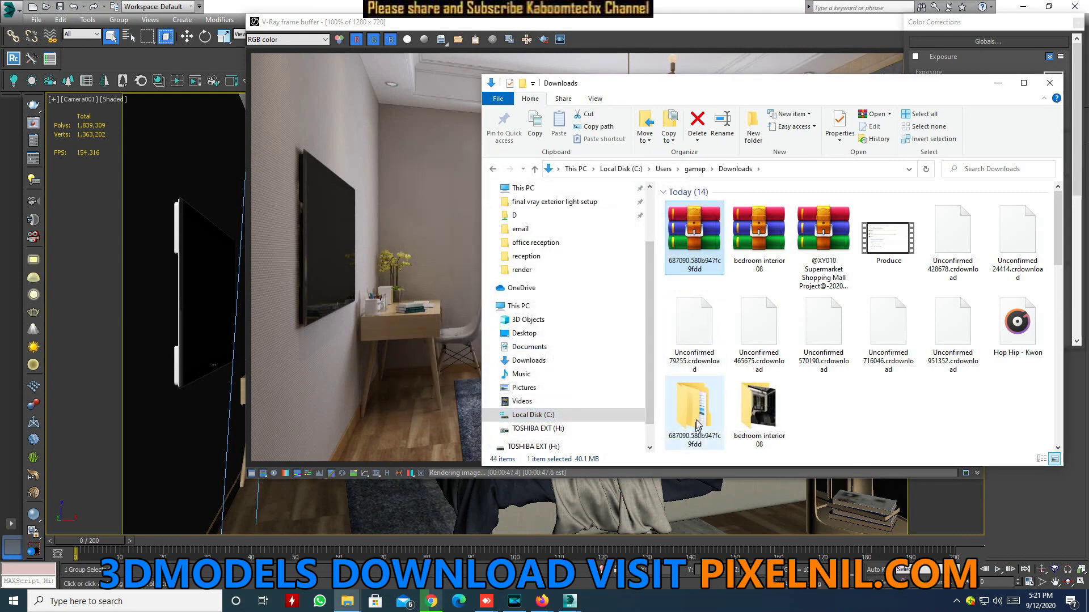
{"action": "double_click", "coordinate": [697, 426]}
{"action": "double_click", "coordinate": [690, 205]}
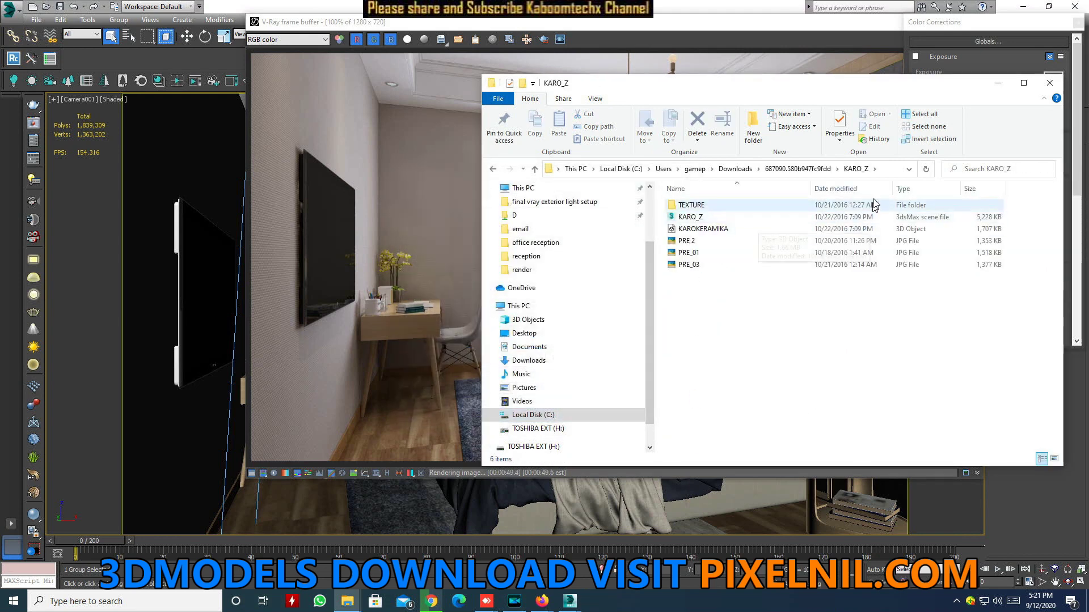
Copy the KARO_Z folder path, show large icons, and start opening a scene in 3ds Max.
{"action": "left_click", "coordinate": [901, 168]}
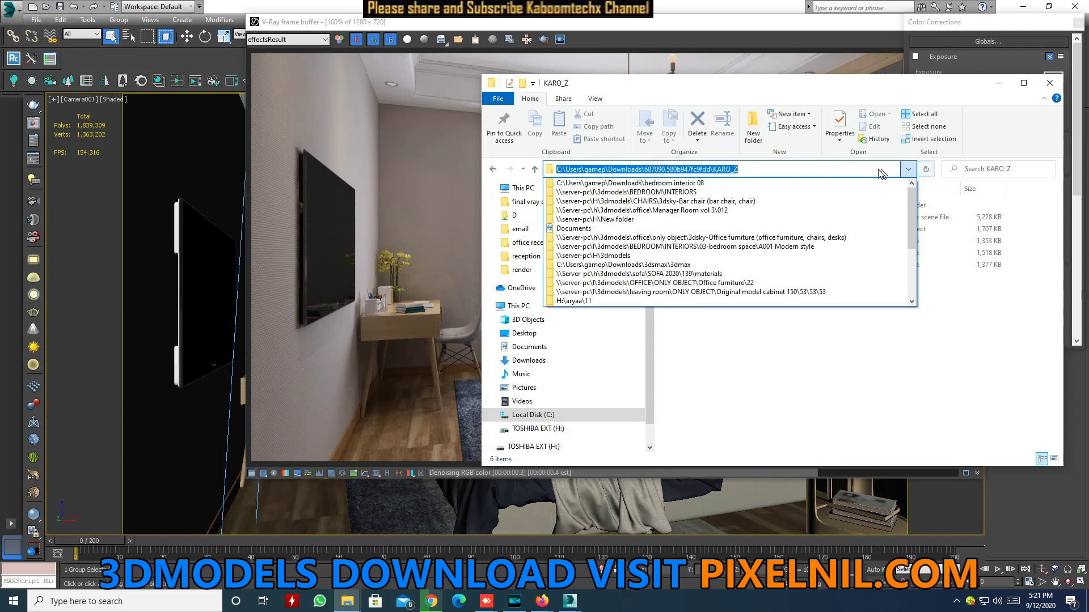
{"action": "right_click", "coordinate": [830, 168]}
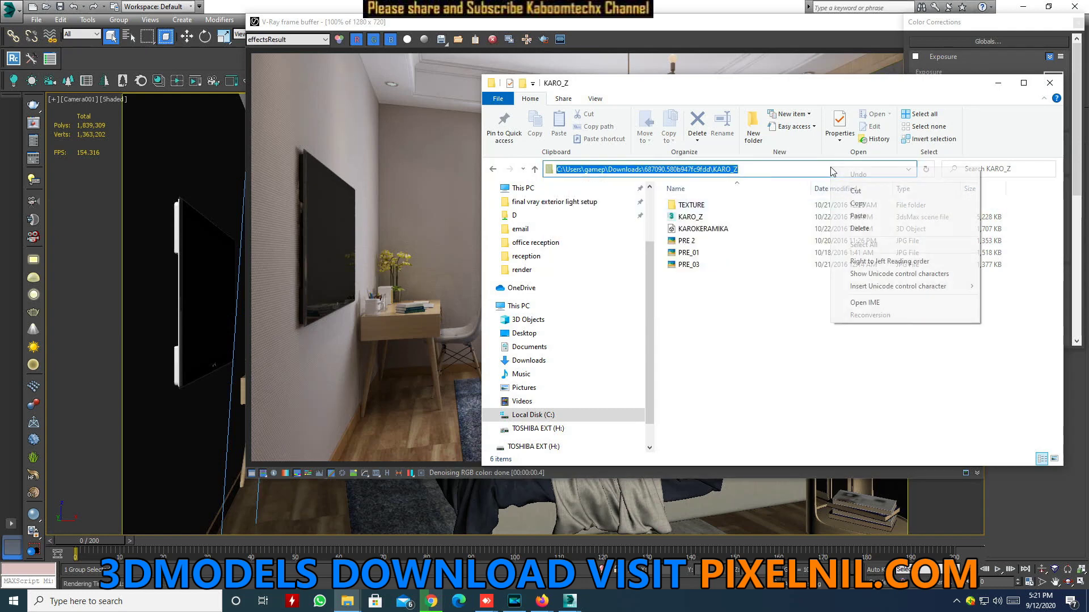
{"action": "left_click", "coordinate": [848, 203]}
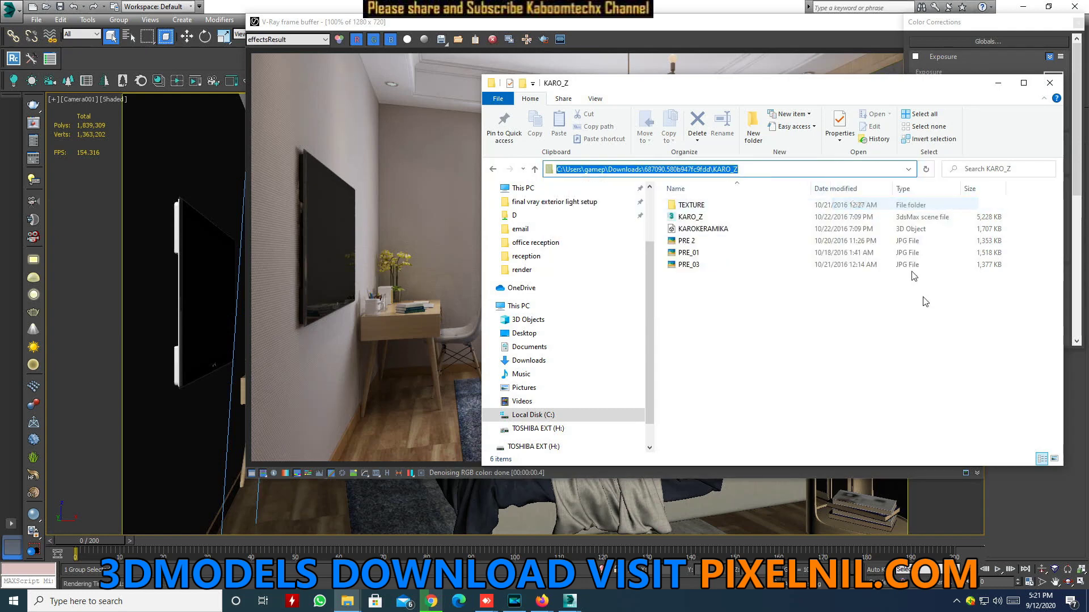
{"action": "left_click", "coordinate": [1054, 458]}
{"action": "left_click", "coordinate": [750, 234]}
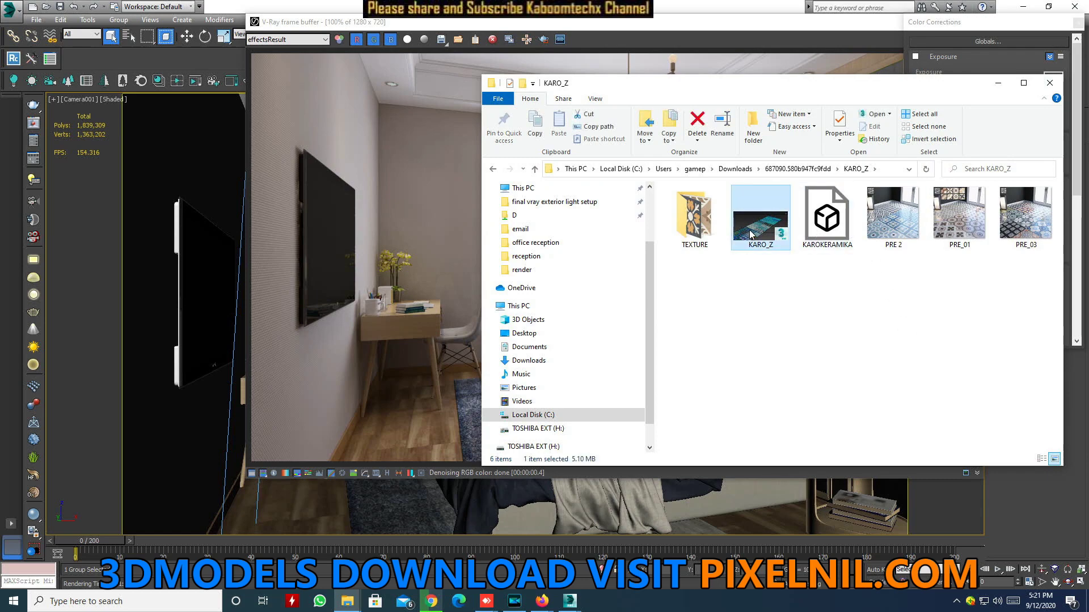
{"action": "left_click", "coordinate": [18, 17]}
{"action": "left_click", "coordinate": [56, 58]}
Discard the bedroom changes, load KARO_Z.max from the pasted path, and dismiss the newer-version error.
{"action": "left_click", "coordinate": [544, 317]}
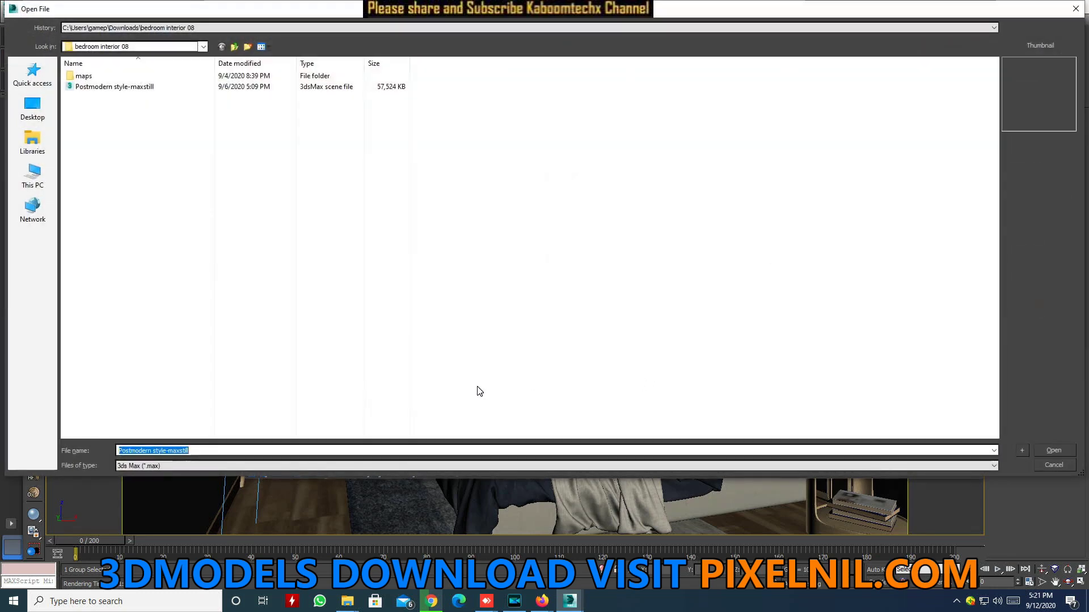
{"action": "key", "text": "ctrl+v"}
{"action": "left_click", "coordinate": [1043, 448]}
{"action": "left_click", "coordinate": [113, 87]}
{"action": "left_click", "coordinate": [1041, 449]}
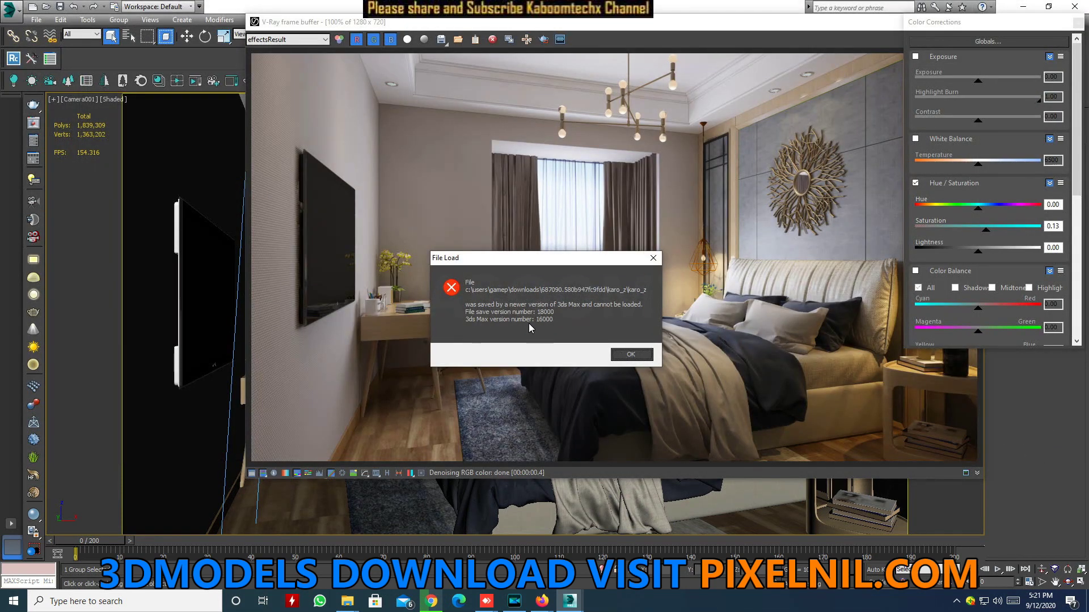
{"action": "left_click", "coordinate": [632, 356]}
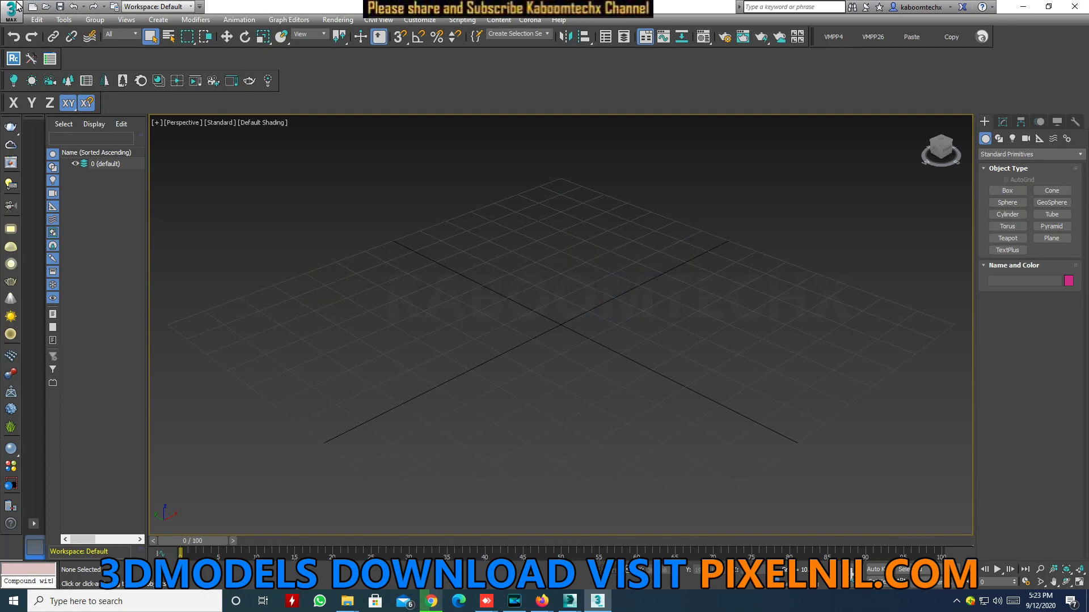
Open KARO_Z.max with Ctrl+O using the pasted KARO_Z folder path.
{"action": "left_click", "coordinate": [18, 7]}
{"action": "key", "text": "Escape"}
{"action": "key", "text": "ctrl+o"}
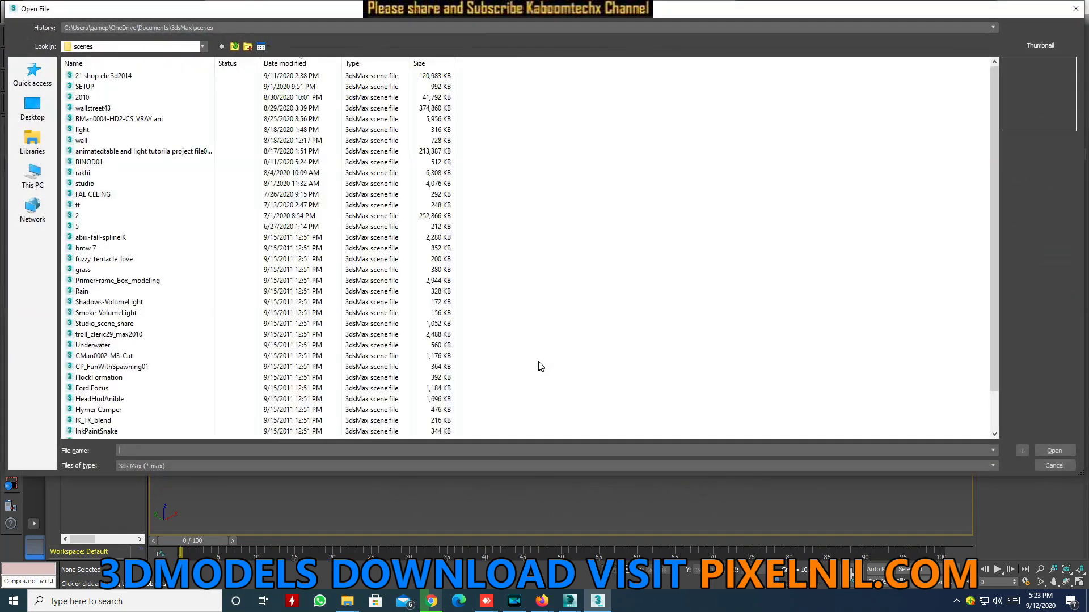
{"action": "key", "text": "ctrl+v"}
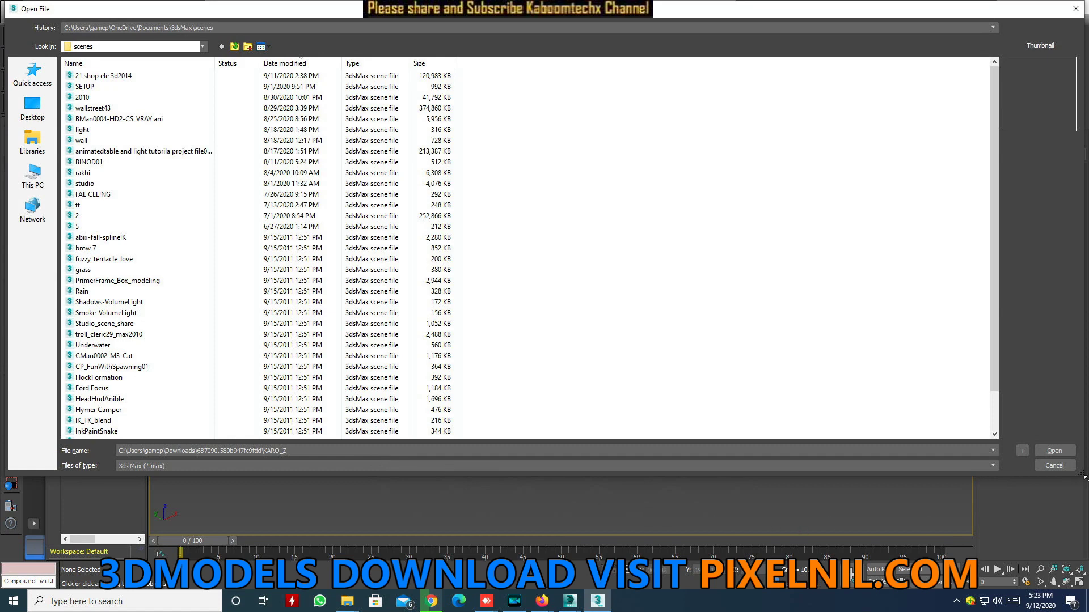
{"action": "left_click", "coordinate": [1071, 453]}
{"action": "left_click", "coordinate": [90, 87]}
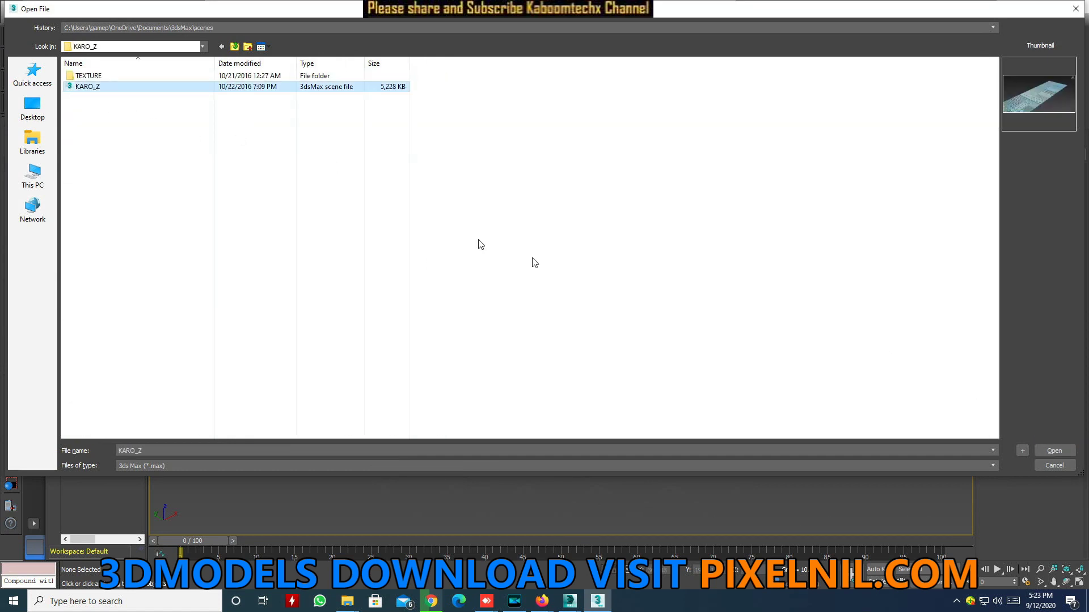
{"action": "left_click", "coordinate": [1054, 449]}
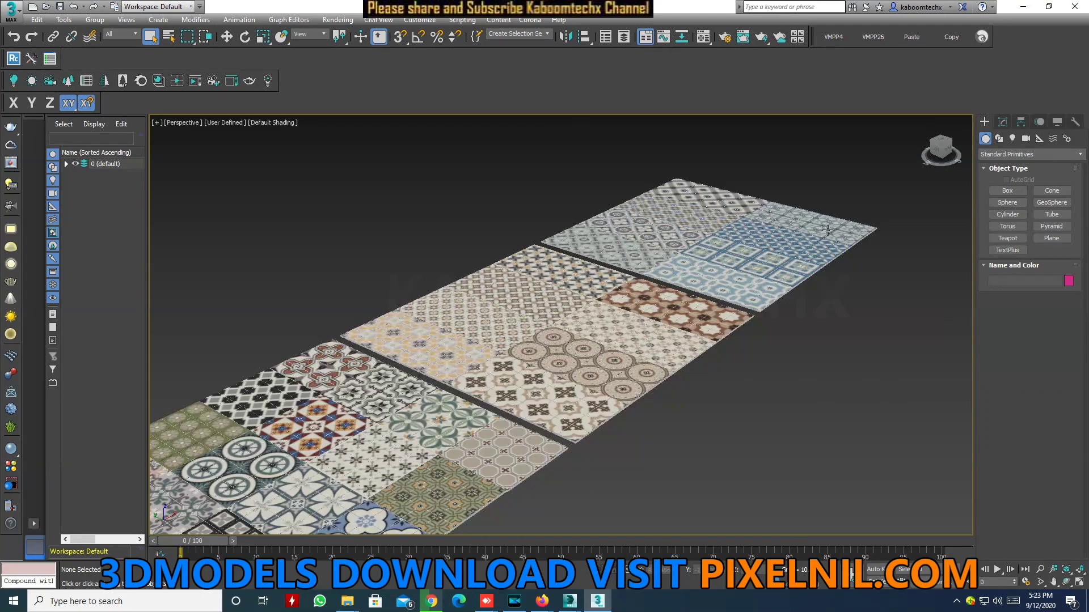
Zoom and orbit around the tiled floor panels, then bring up the Material Editor.
{"action": "scroll", "coordinate": [620, 340], "scroll_direction": "up", "scroll_amount": 2}
{"action": "scroll", "coordinate": [613, 363], "scroll_direction": "up", "scroll_amount": 1}
{"action": "scroll", "coordinate": [599, 395], "scroll_direction": "up", "scroll_amount": 2}
{"action": "scroll", "coordinate": [599, 396], "scroll_direction": "up", "scroll_amount": 2}
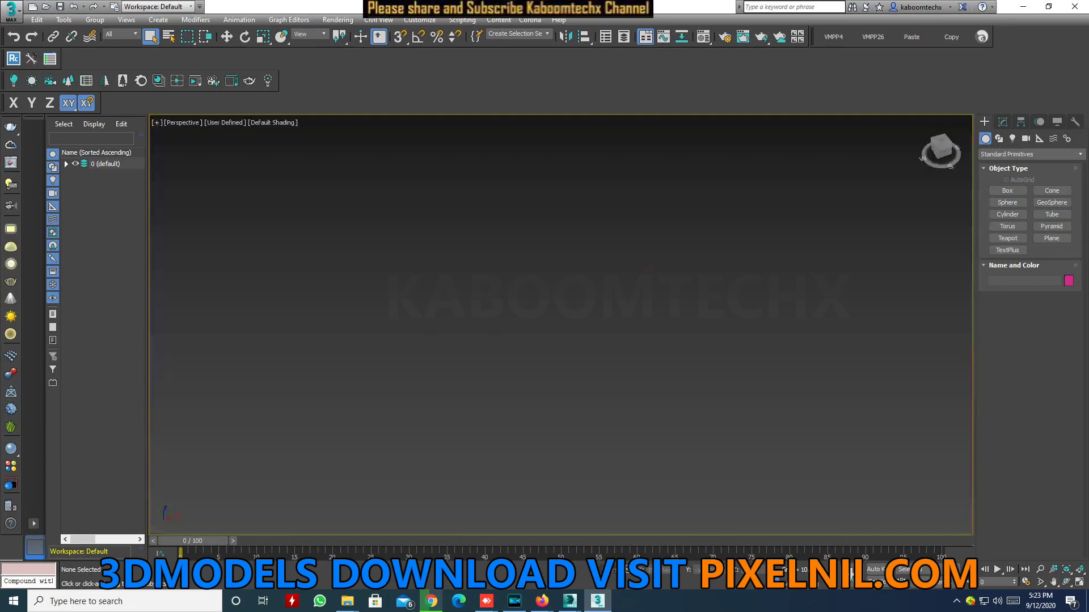
{"action": "scroll", "coordinate": [562, 354], "scroll_direction": "up", "scroll_amount": 1}
{"action": "mouse_move", "coordinate": [562, 354]}
{"action": "left_mouse_down"}
{"action": "mouse_move", "coordinate": [662, 334]}
{"action": "mouse_move", "coordinate": [733, 55]}
{"action": "left_mouse_up"}
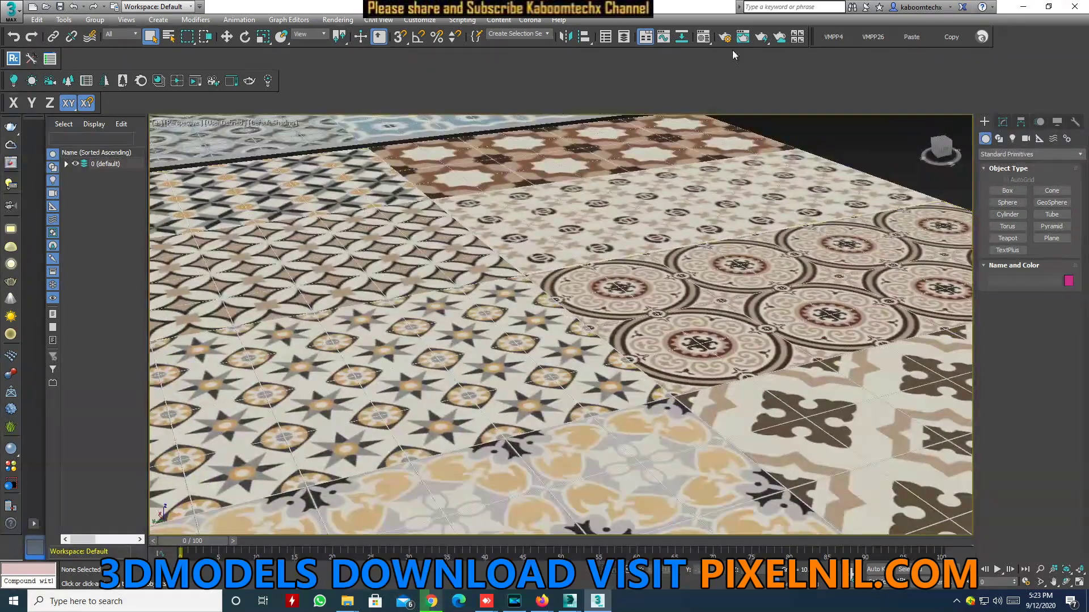
{"action": "left_click", "coordinate": [704, 39]}
Pick a floor tile's material and preview Material #29 enlarged.
{"action": "left_click", "coordinate": [408, 203]}
{"action": "left_click", "coordinate": [741, 261]}
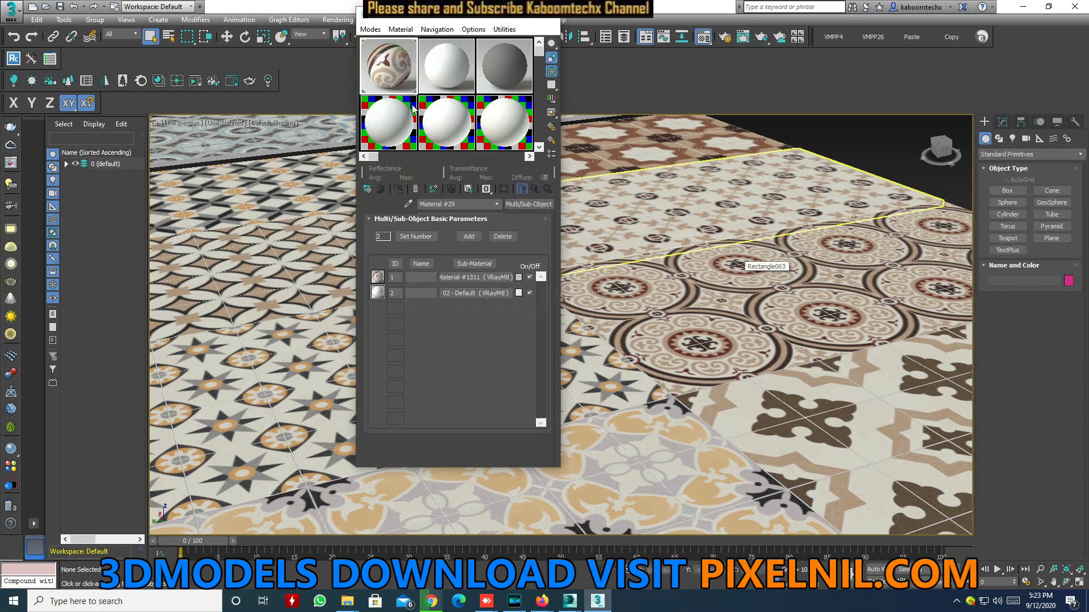
{"action": "double_click", "coordinate": [367, 80]}
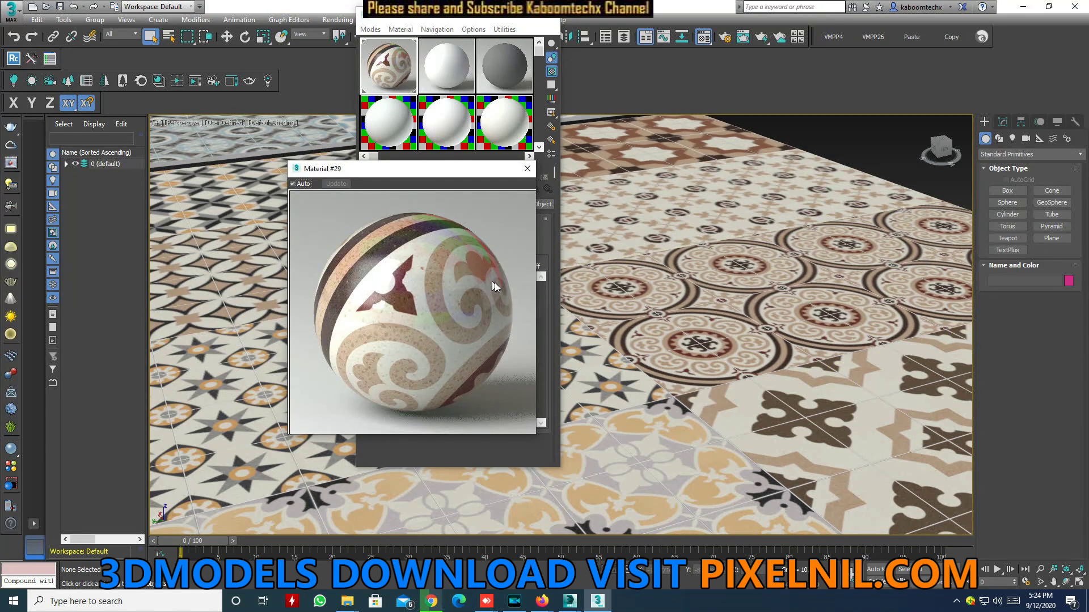
{"action": "left_click", "coordinate": [527, 168]}
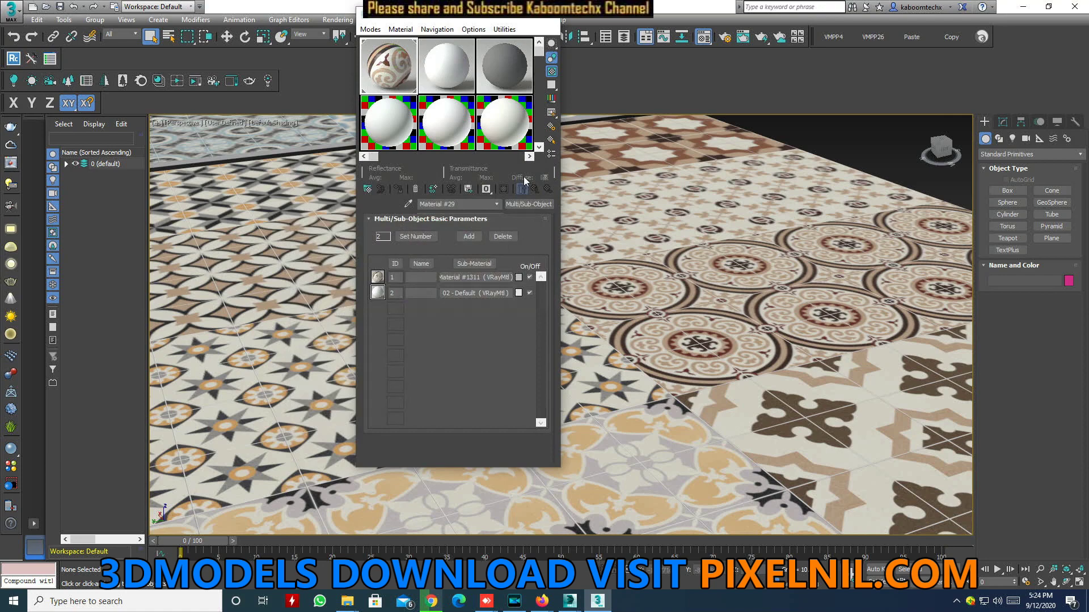
Pick a second tile's Material #25, preview it enlarged, and close the Material Editor.
{"action": "left_click", "coordinate": [408, 204]}
{"action": "left_click", "coordinate": [255, 332]}
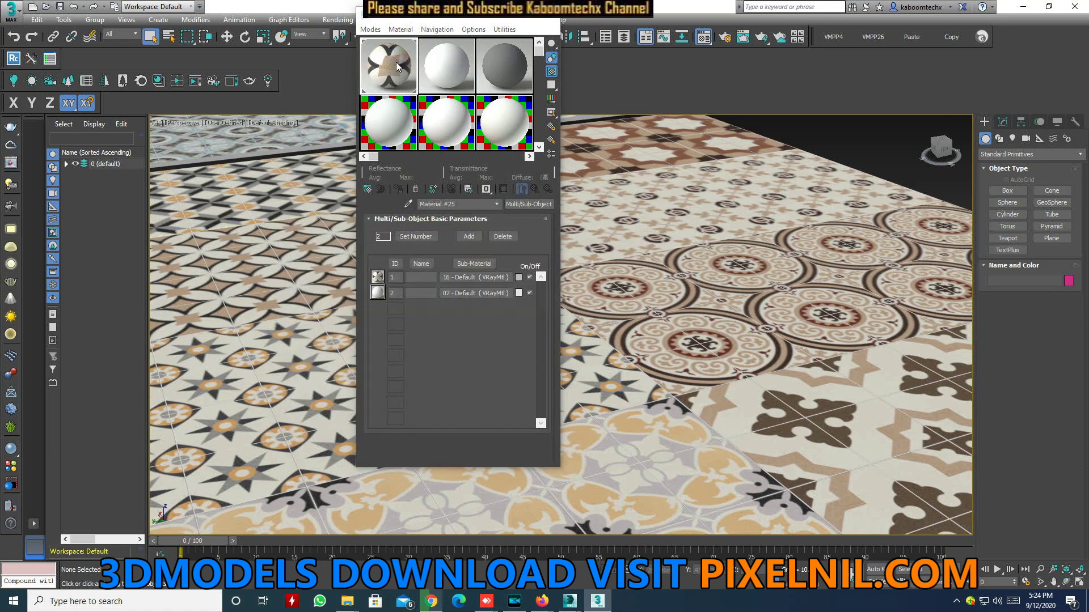
{"action": "double_click", "coordinate": [395, 62]}
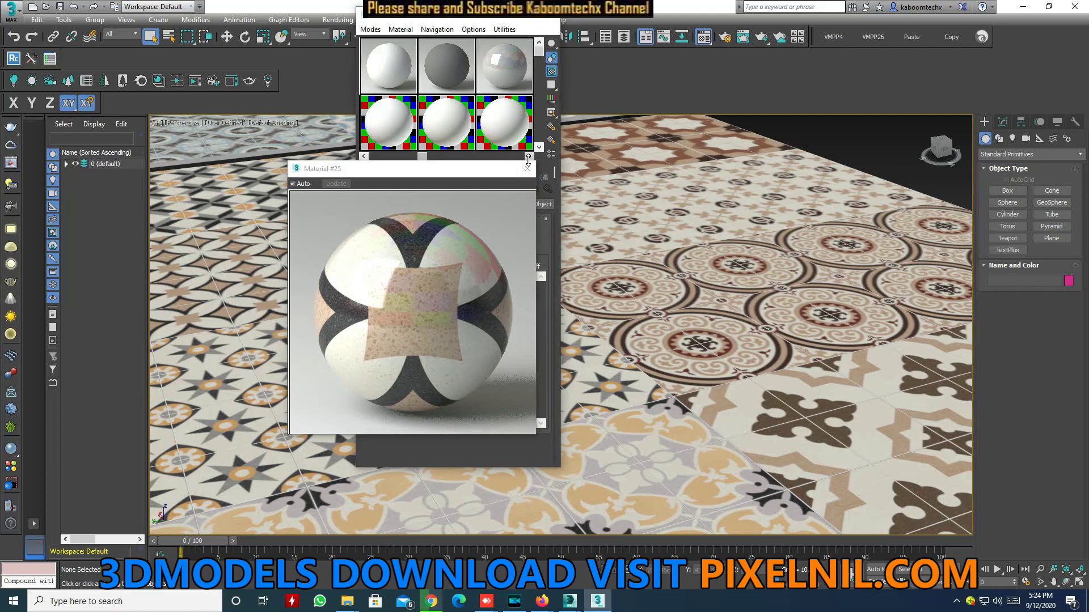
{"action": "left_click", "coordinate": [527, 168]}
{"action": "left_click", "coordinate": [549, 19]}
{"action": "scroll", "coordinate": [619, 258], "scroll_direction": "down", "scroll_amount": 10}
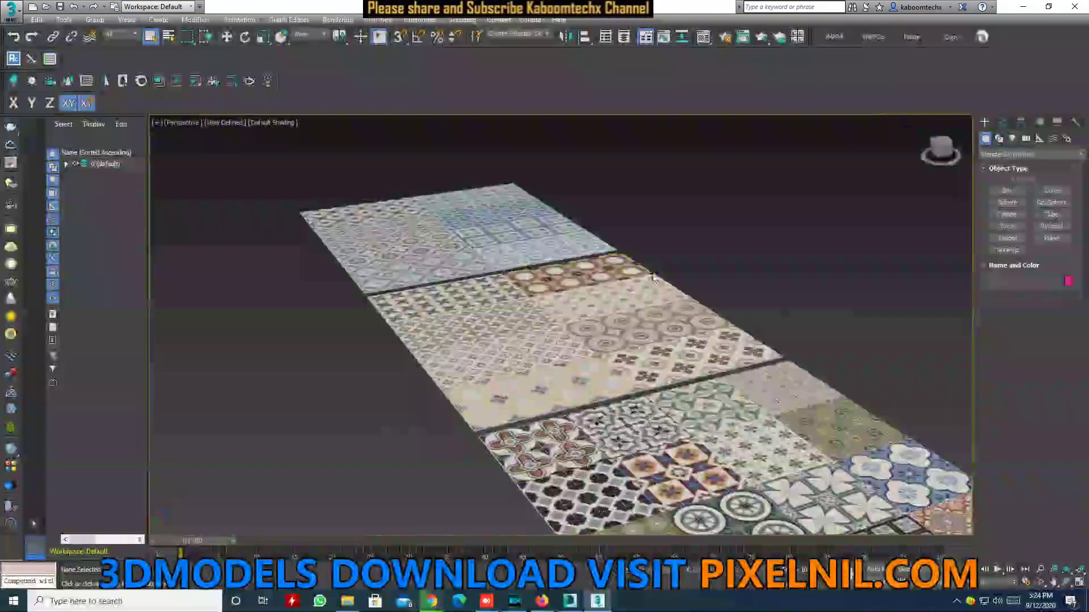
Select the Object007 tile panel and move it to the right.
{"action": "scroll", "coordinate": [448, 373], "scroll_direction": "up", "scroll_amount": 3}
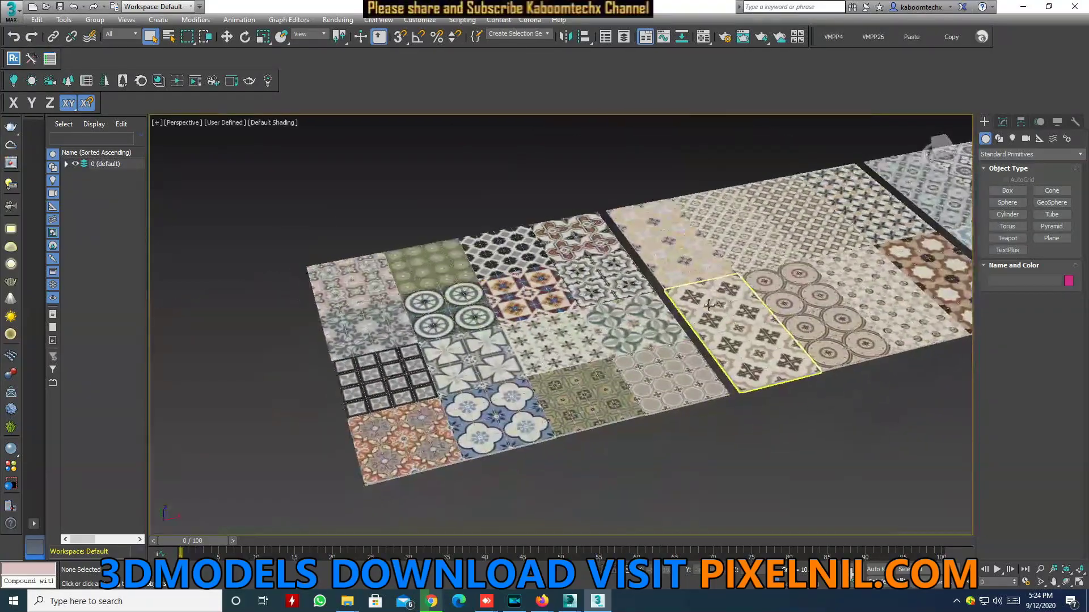
{"action": "left_click", "coordinate": [640, 380]}
{"action": "left_click", "coordinate": [590, 409]}
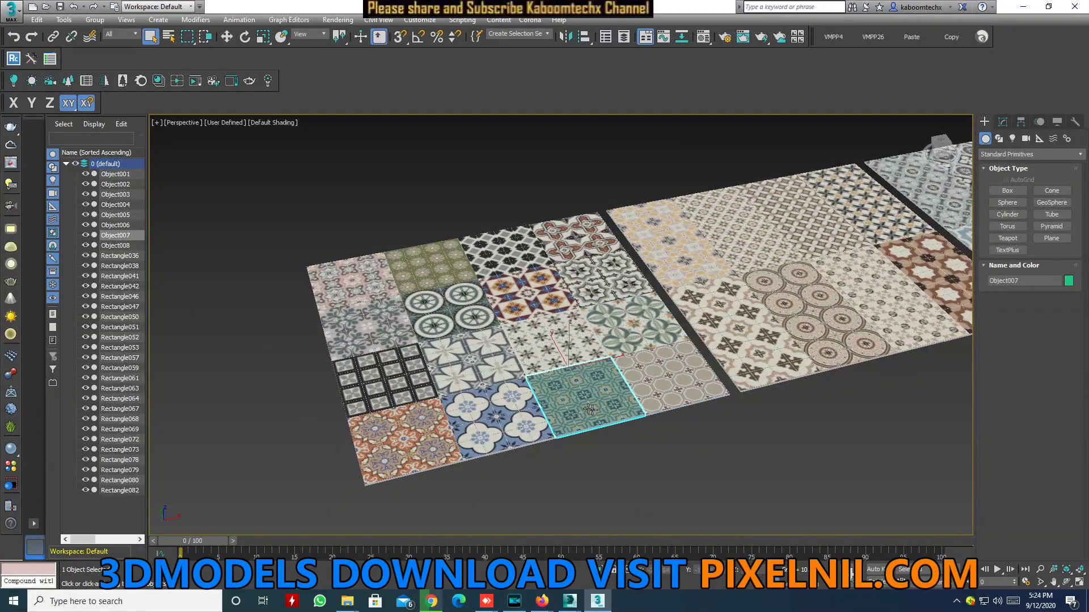
{"action": "left_click", "coordinate": [227, 37]}
{"action": "scroll", "coordinate": [567, 351], "scroll_direction": "up", "scroll_amount": 1}
{"action": "scroll", "coordinate": [601, 373], "scroll_direction": "up", "scroll_amount": 1}
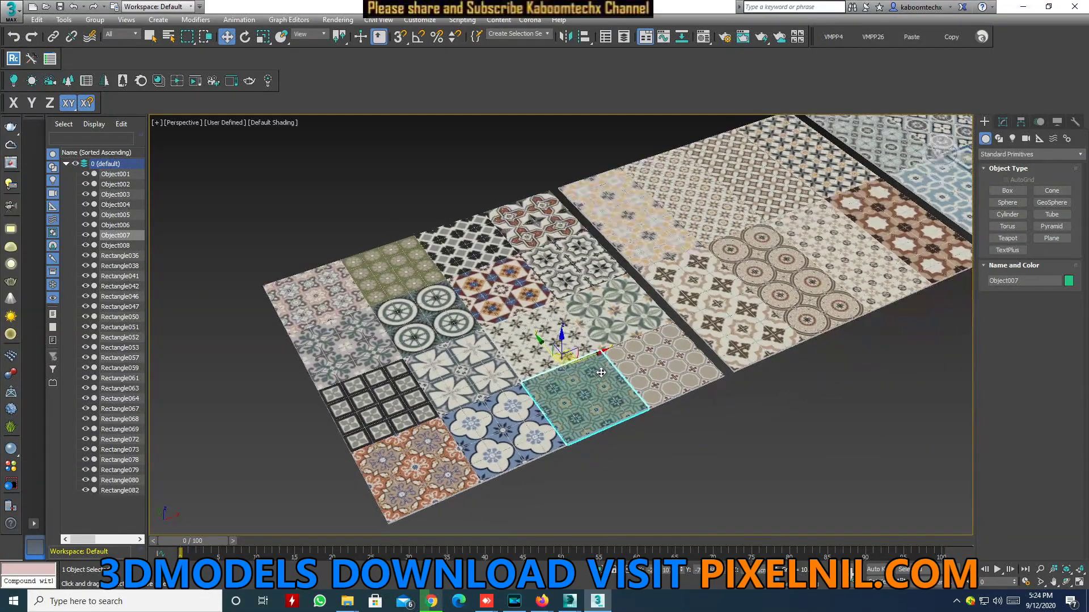
{"action": "left_click_drag", "start_coordinate": [562, 351], "coordinate": [747, 355]}
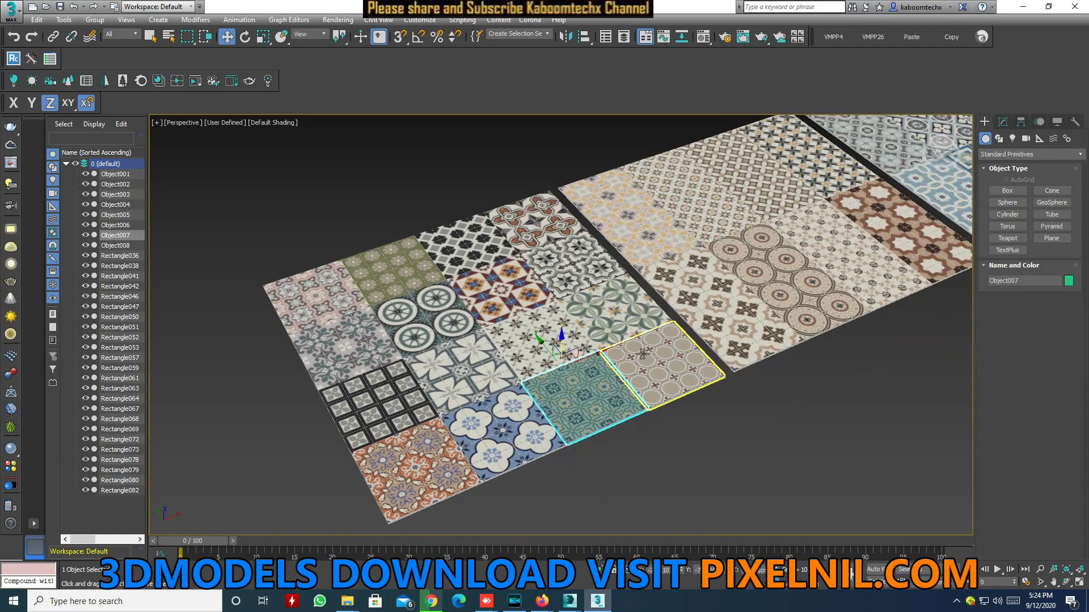
Move the circle-pattern tile Rectangle063 within its row.
{"action": "left_click", "coordinate": [813, 319]}
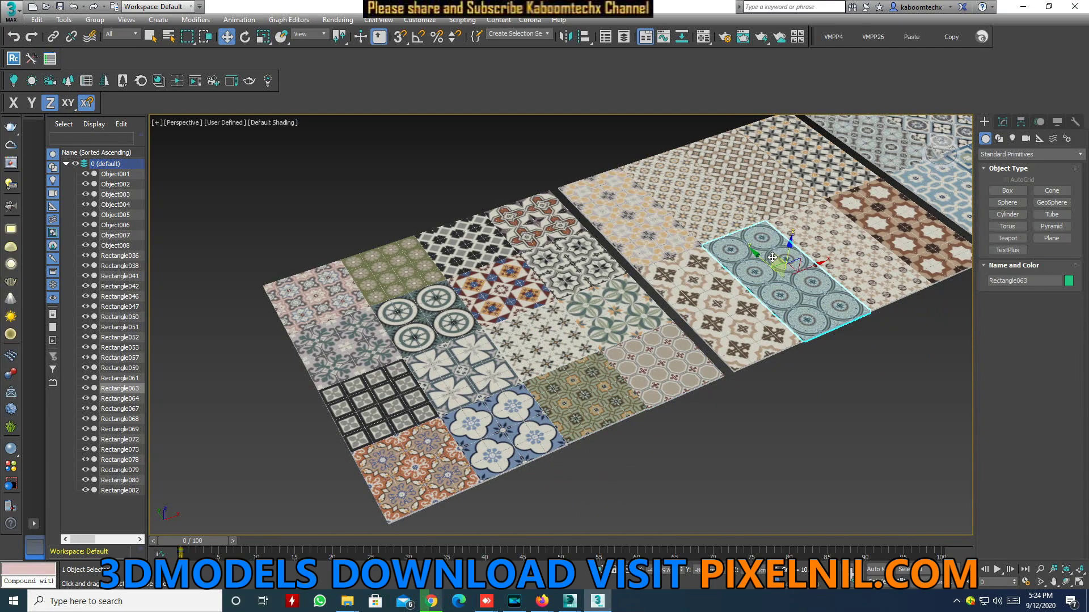
{"action": "left_click_drag", "start_coordinate": [772, 258], "coordinate": [871, 332]}
{"action": "scroll", "coordinate": [872, 332], "scroll_direction": "down", "scroll_amount": 1}
{"action": "scroll", "coordinate": [871, 332], "scroll_direction": "down", "scroll_amount": 2}
{"action": "scroll", "coordinate": [792, 338], "scroll_direction": "up", "scroll_amount": 2}
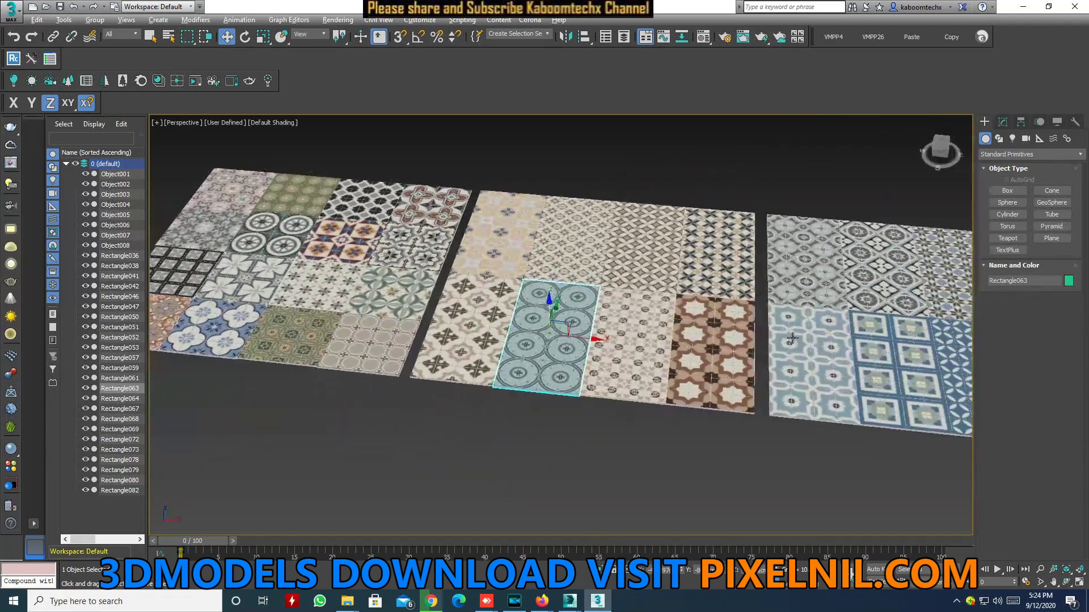
Select tiles Rectangle068 and Rectangle046, then move Rectangle041 up and back.
{"action": "left_click", "coordinate": [798, 372]}
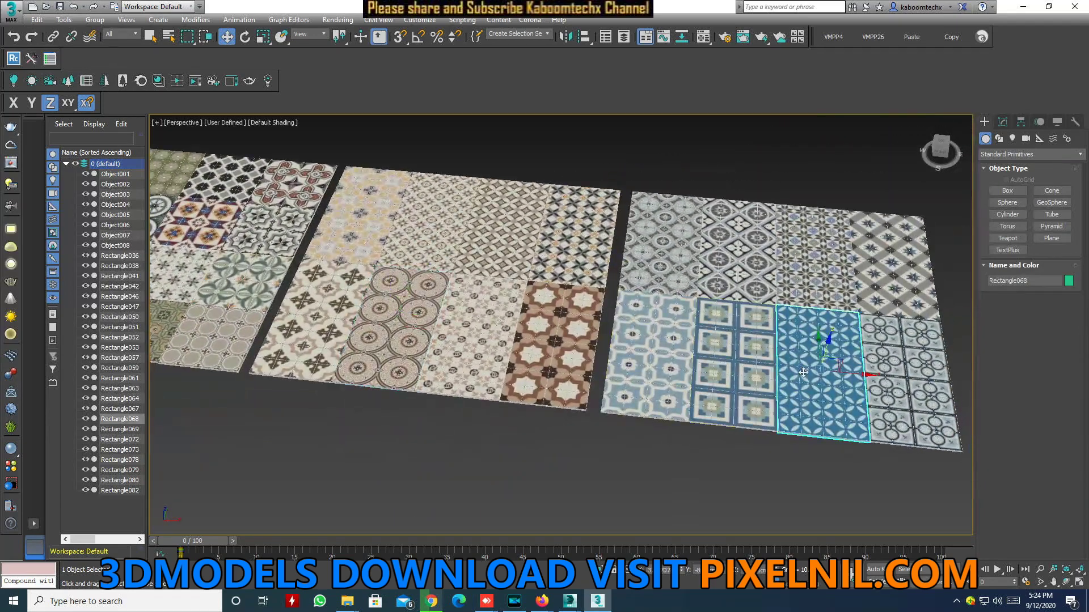
{"action": "left_click", "coordinate": [802, 367]}
{"action": "scroll", "coordinate": [728, 376], "scroll_direction": "down", "scroll_amount": 2}
{"action": "left_click", "coordinate": [579, 249]}
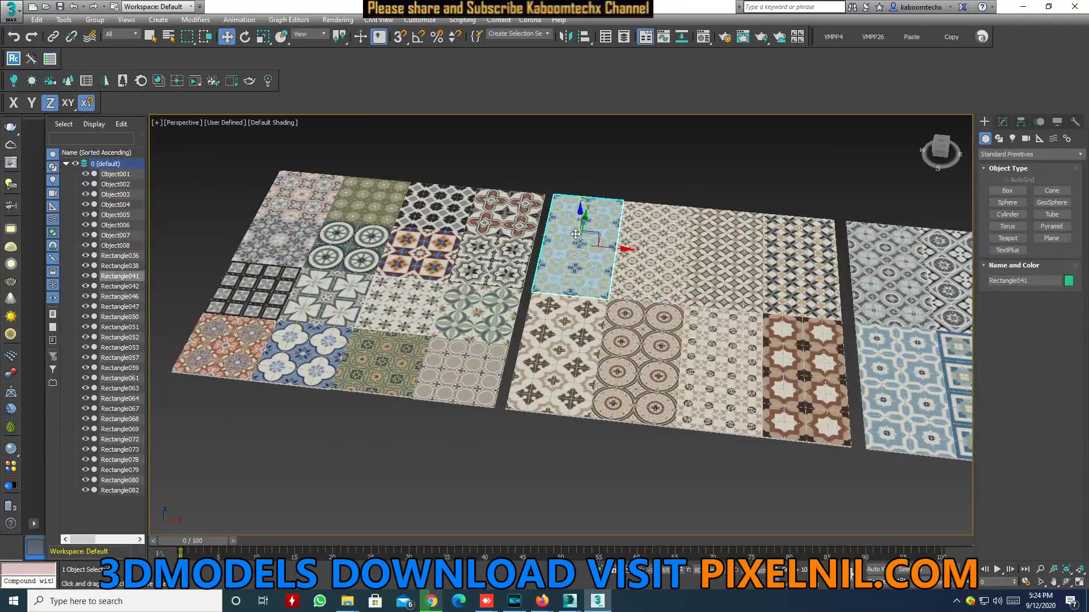
{"action": "left_click_drag", "start_coordinate": [583, 219], "coordinate": [670, 222]}
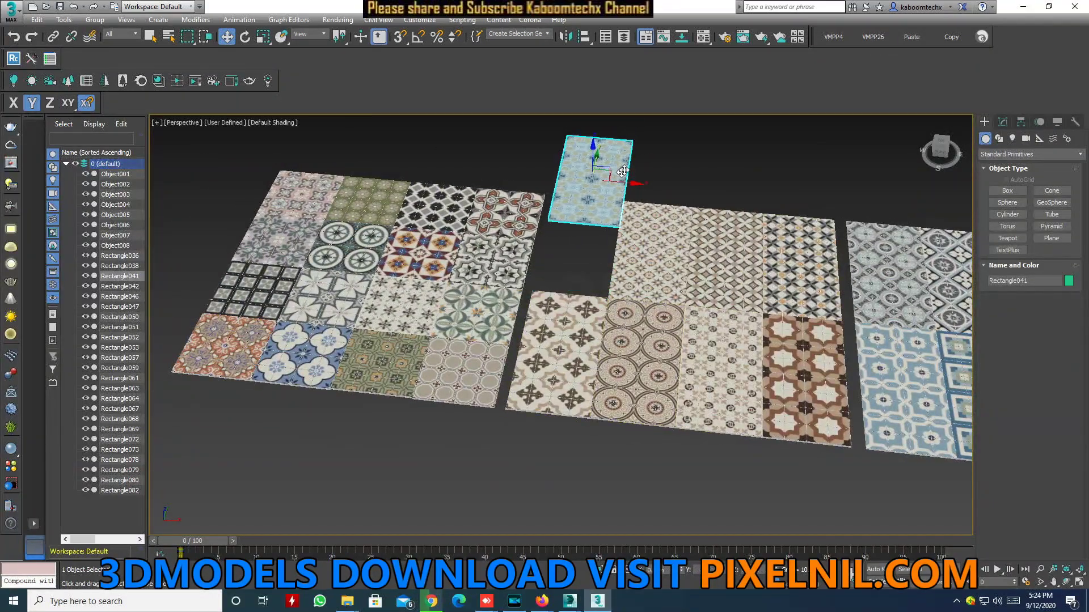
{"action": "left_click", "coordinate": [671, 248]}
{"action": "left_click", "coordinate": [725, 273]}
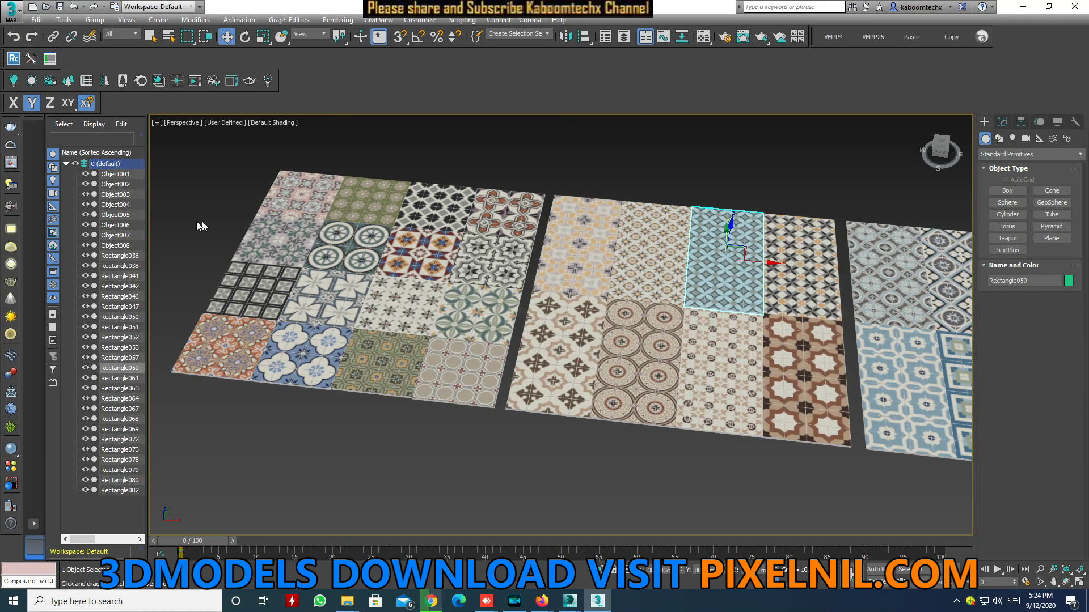
Click through tiles Rectangle051, Rectangle059 and the blue Rectangle038 to inspect them.
{"action": "left_click", "coordinate": [10, 10]}
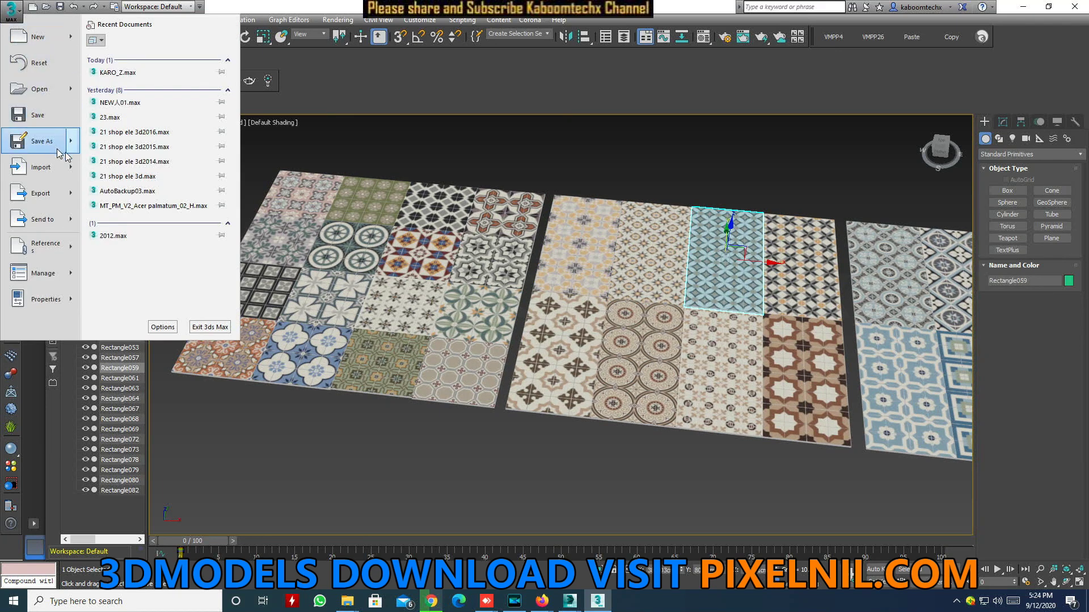
{"action": "left_click", "coordinate": [502, 218]}
{"action": "left_click", "coordinate": [802, 266]}
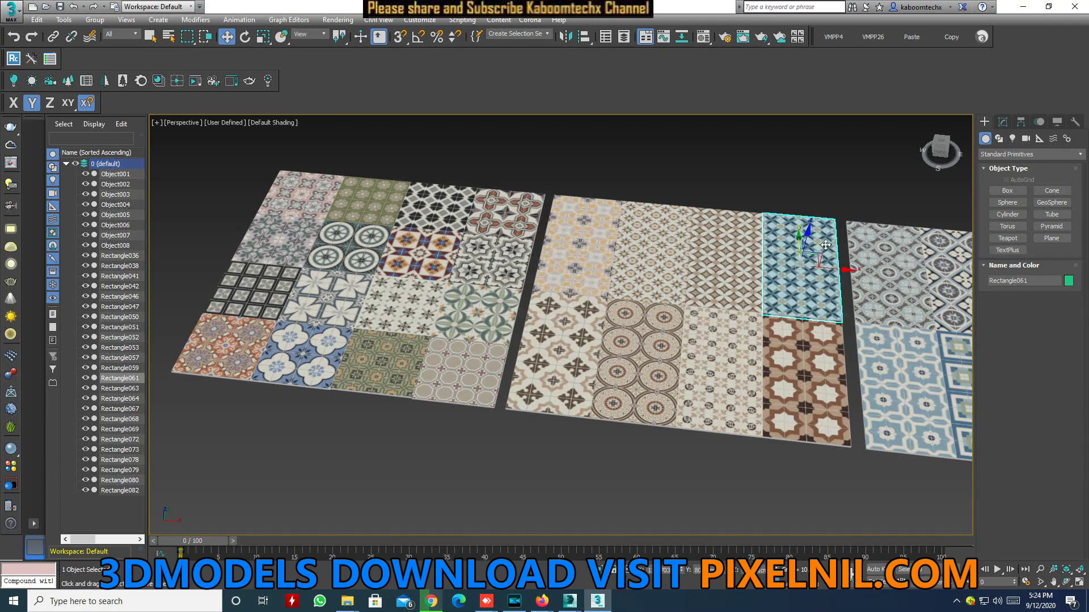
{"action": "left_click", "coordinate": [720, 261]}
{"action": "left_click", "coordinate": [646, 267]}
{"action": "left_click", "coordinate": [740, 290]}
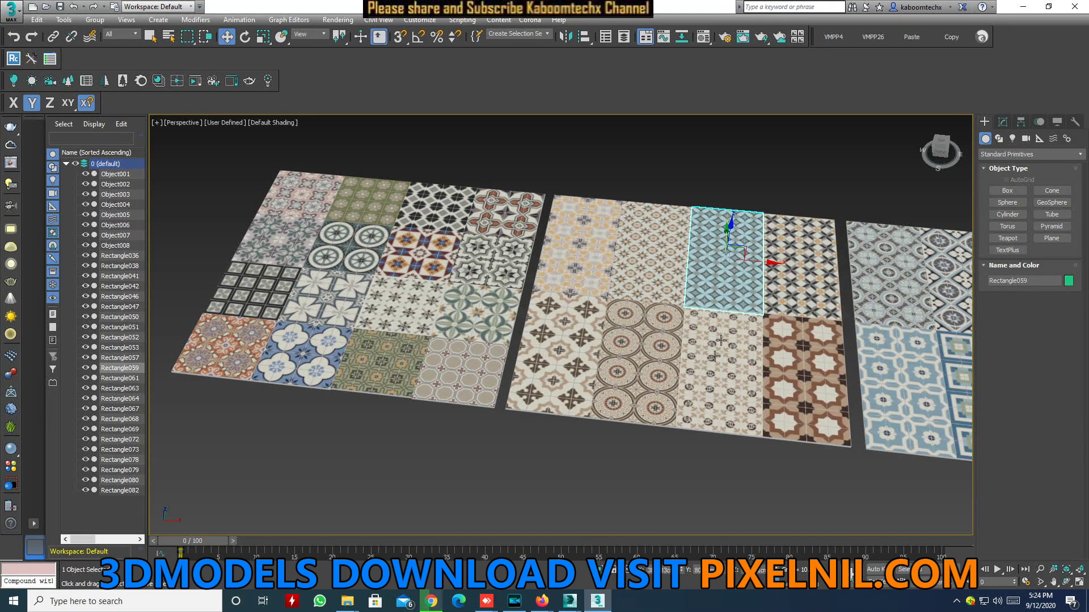
{"action": "left_click", "coordinate": [708, 367]}
{"action": "scroll", "coordinate": [845, 315], "scroll_direction": "up", "scroll_amount": 5}
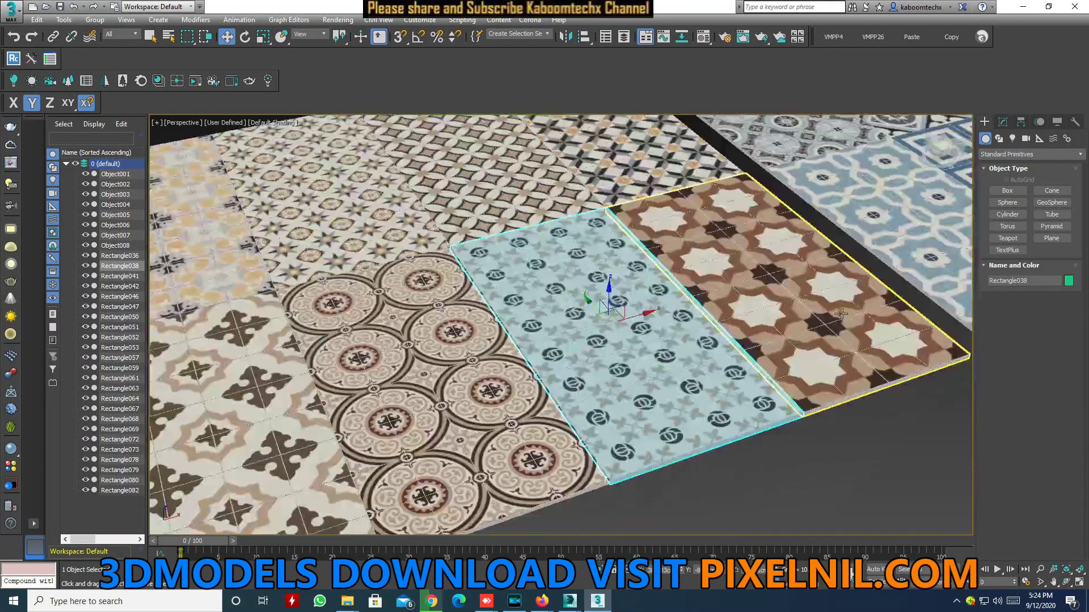
{"action": "scroll", "coordinate": [682, 260], "scroll_direction": "down", "scroll_amount": 1}
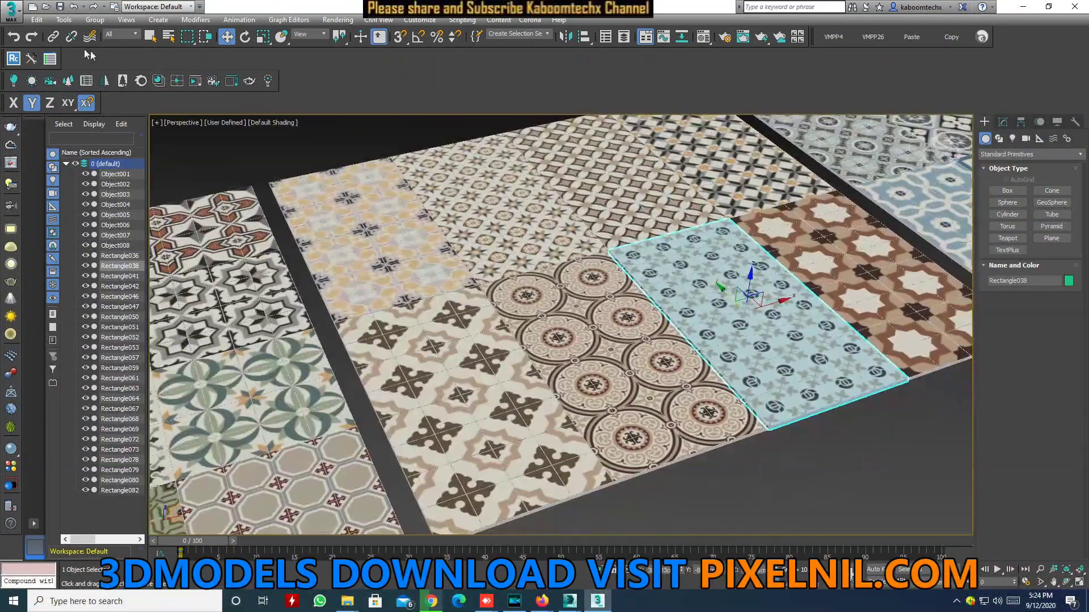
{"action": "left_click", "coordinate": [21, 18]}
{"action": "mouse_move", "coordinate": [41, 141]}
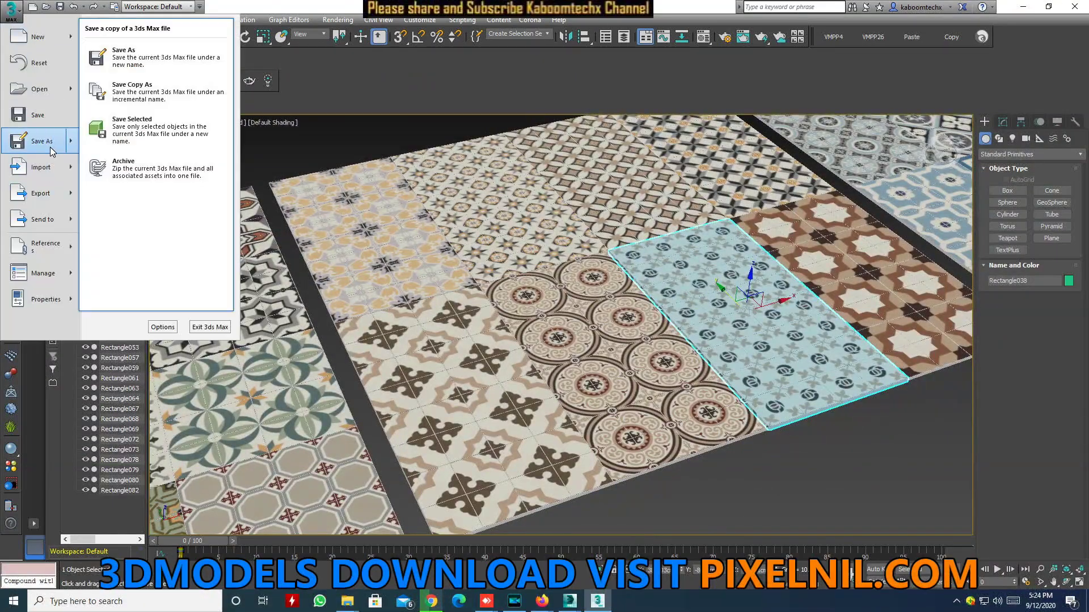
Save As 'KARO_Z 2014' with 3ds Max 2014 file type, then switch to the older 3ds Max.
{"action": "left_click", "coordinate": [143, 67]}
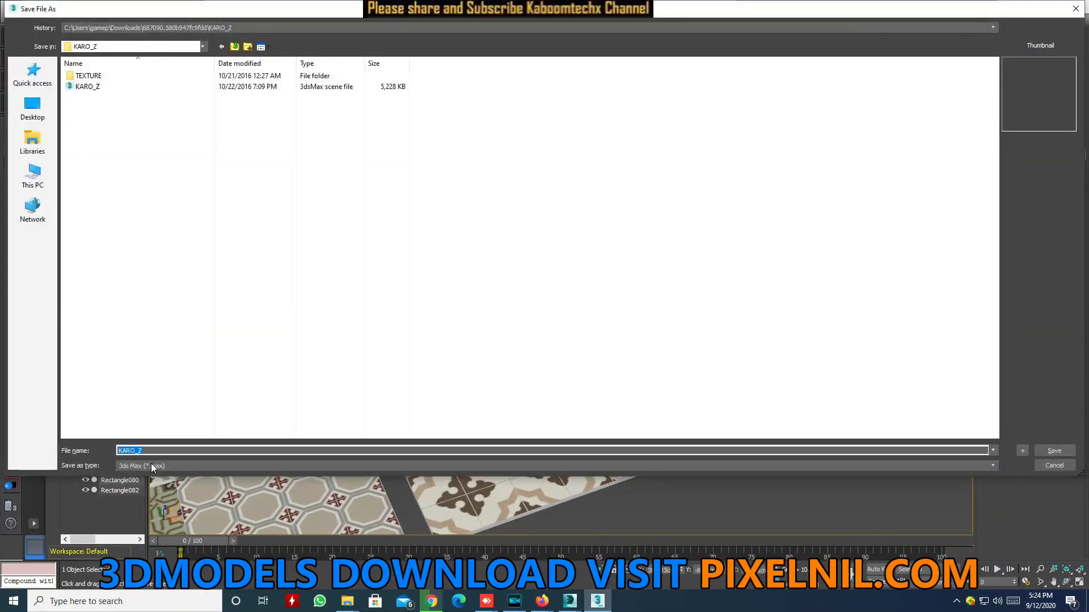
{"action": "left_click", "coordinate": [151, 465]}
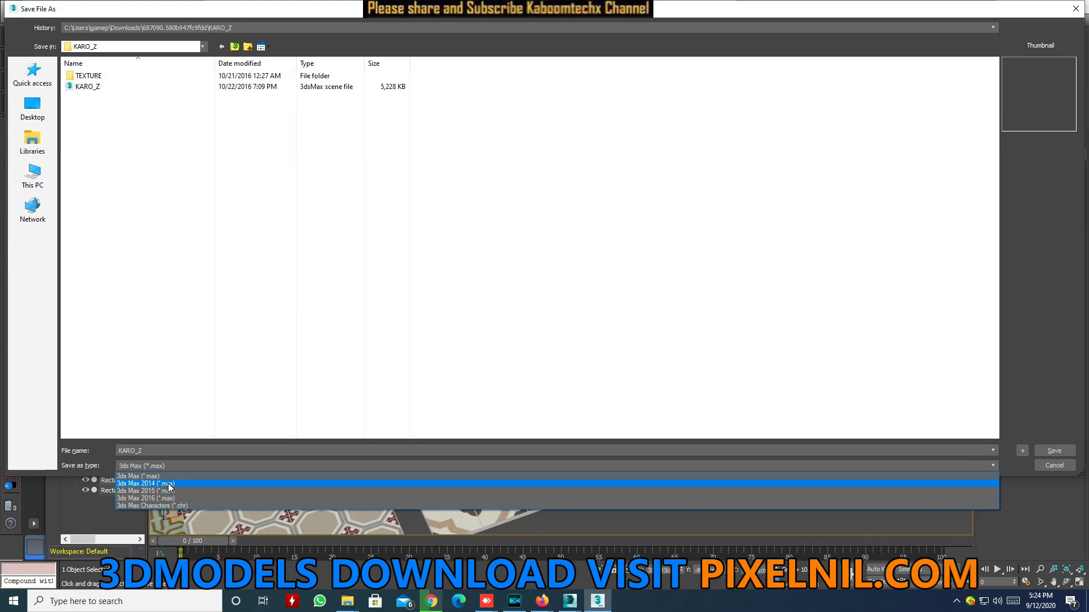
{"action": "left_click", "coordinate": [169, 484]}
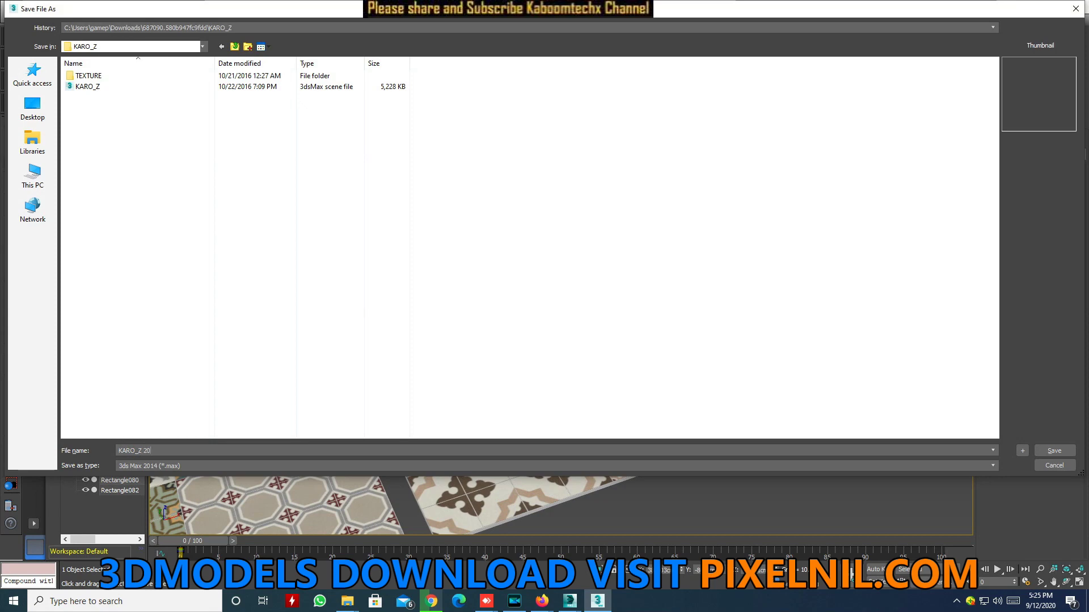
{"action": "left_click", "coordinate": [1054, 450]}
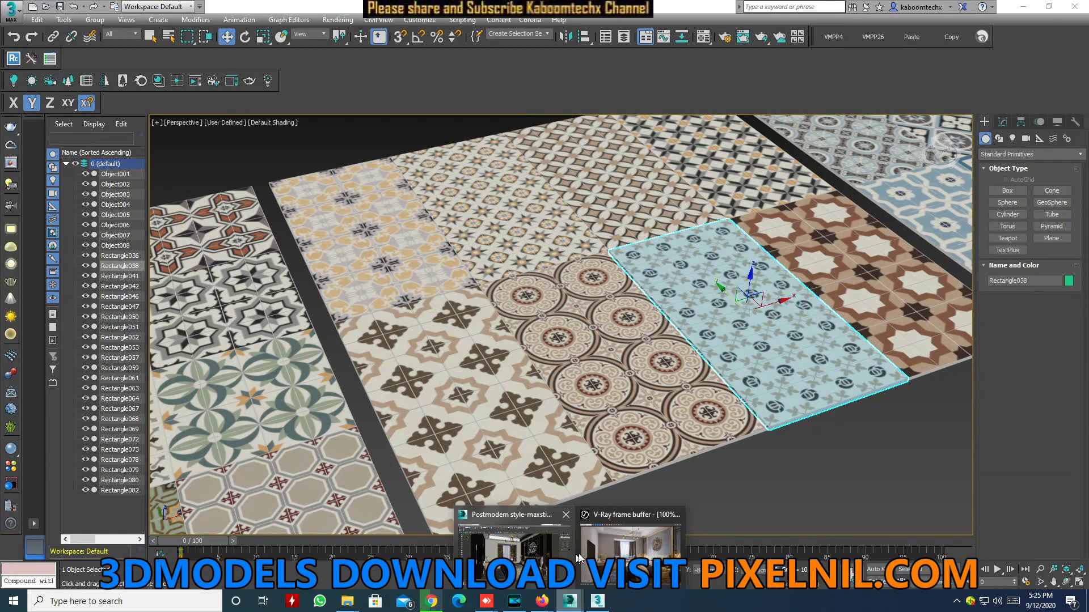
{"action": "mouse_move", "coordinate": [569, 601]}
{"action": "left_click", "coordinate": [589, 539]}
Open KARO_Z 2014 from the application menu in the older 3ds Max.
{"action": "left_click", "coordinate": [8, 9]}
{"action": "left_click", "coordinate": [22, 89]}
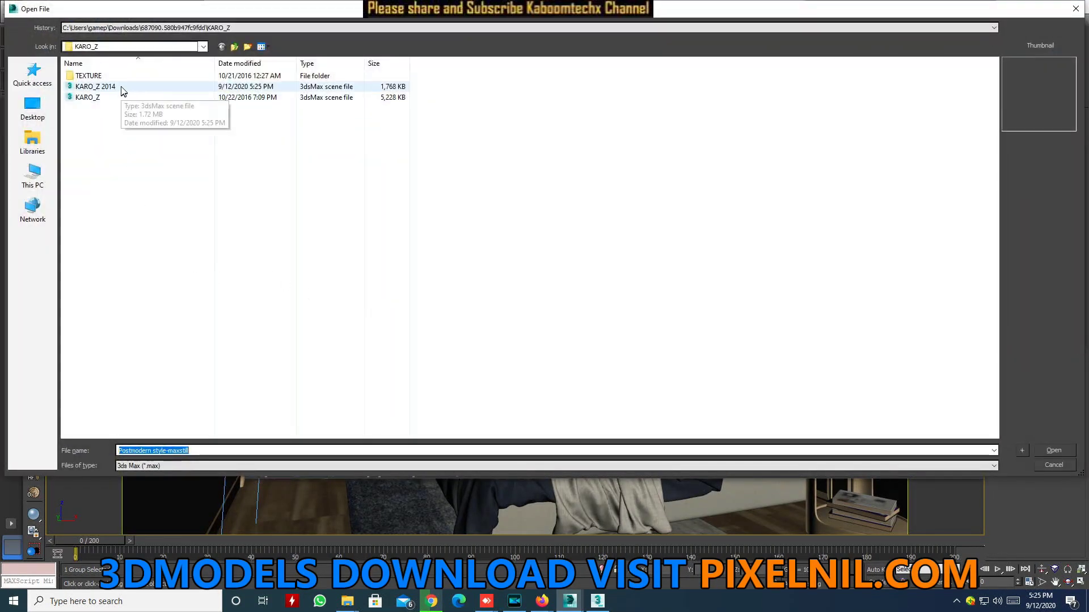
{"action": "left_click", "coordinate": [121, 87]}
{"action": "left_click", "coordinate": [1042, 451]}
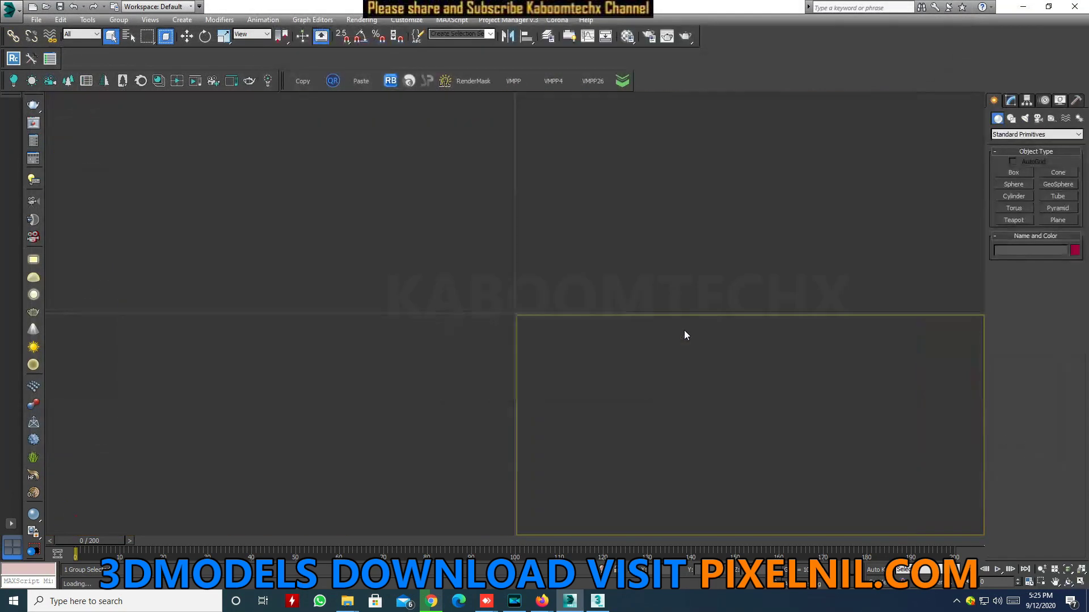
Accept the gamma mismatch, adopt the file's unit scale, and select tile panel Rectangle072.
{"action": "left_click", "coordinate": [538, 388]}
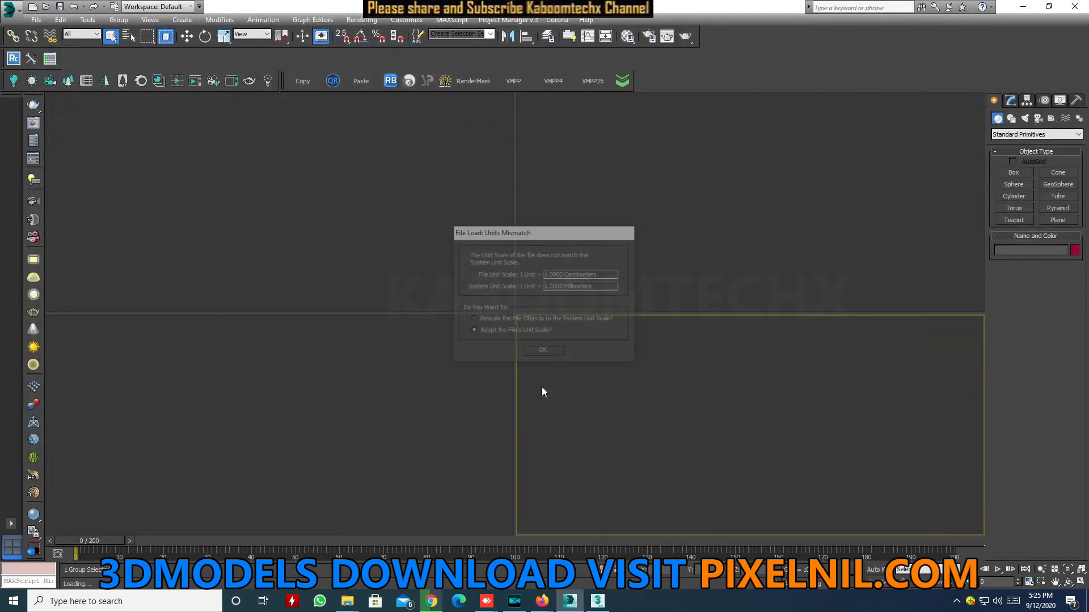
{"action": "left_click", "coordinate": [554, 355]}
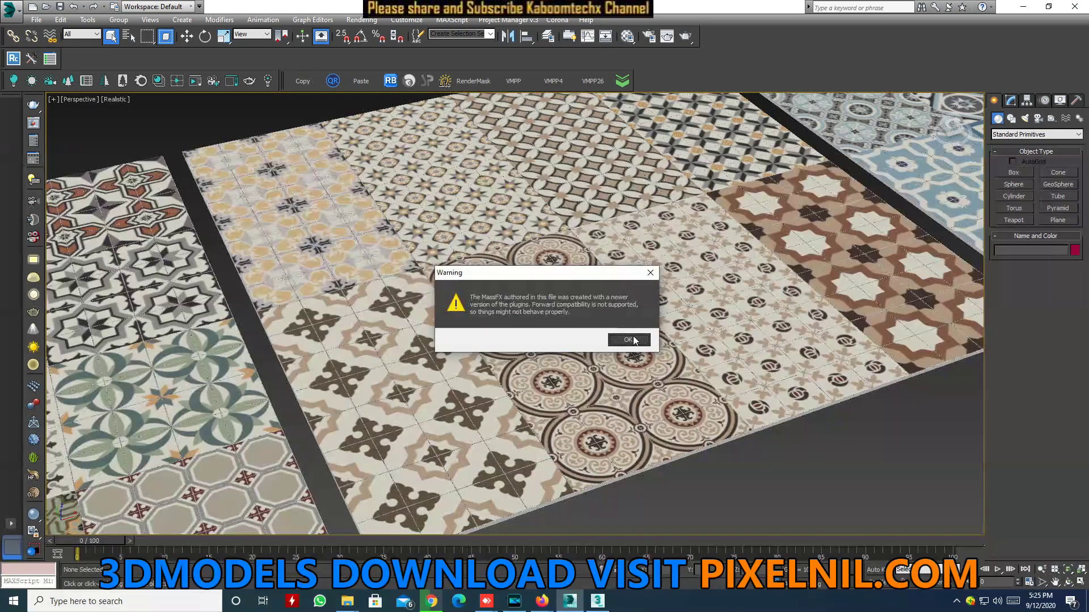
{"action": "left_click", "coordinate": [635, 345]}
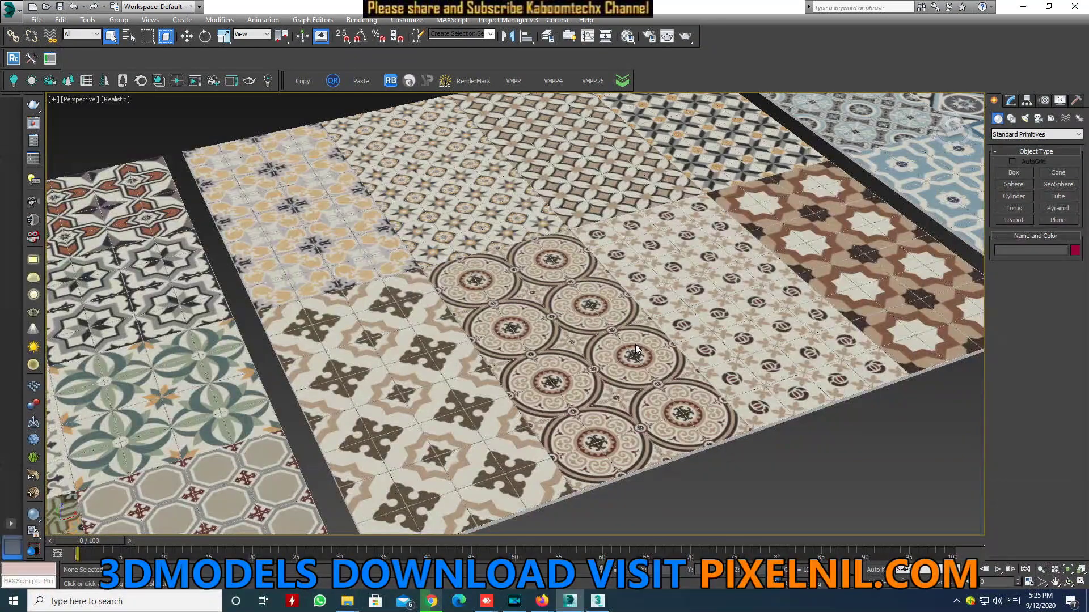
{"action": "scroll", "coordinate": [636, 345], "scroll_direction": "down", "scroll_amount": 10}
{"action": "left_click", "coordinate": [618, 359]}
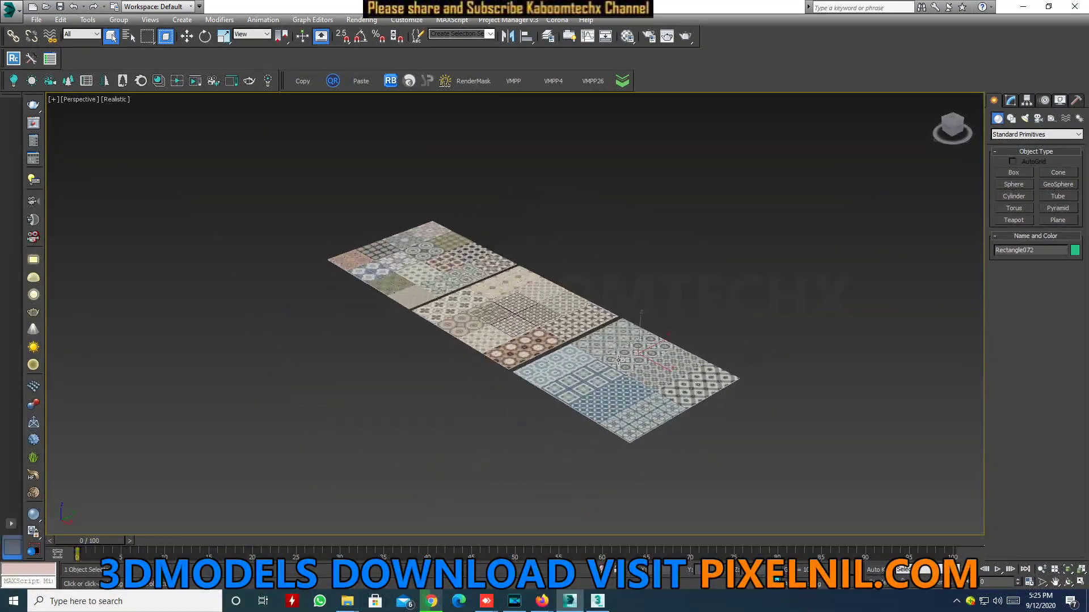
{"action": "scroll", "coordinate": [618, 358], "scroll_direction": "up", "scroll_amount": 10}
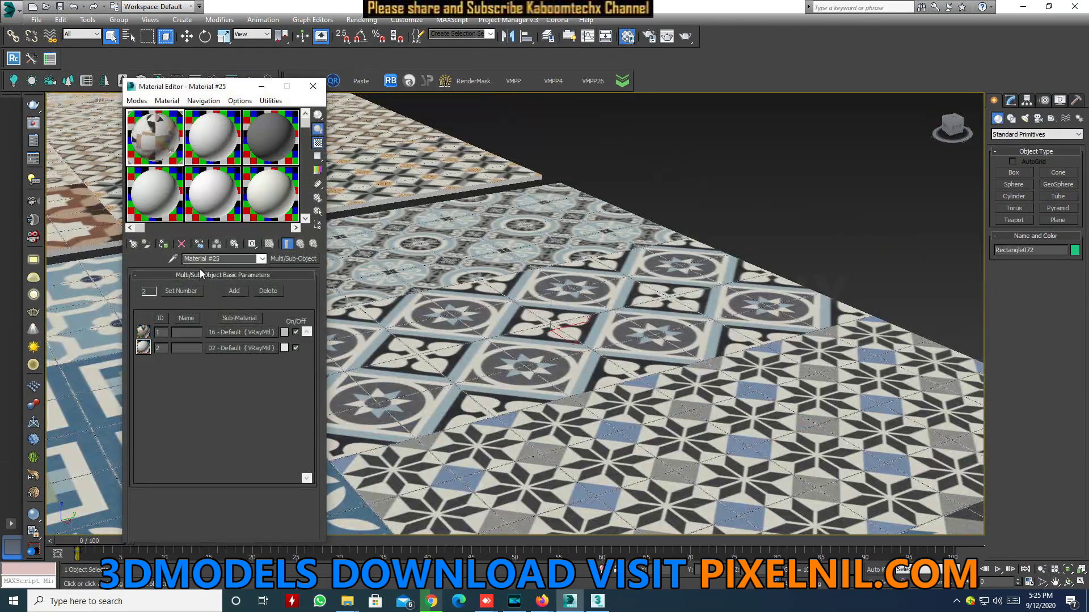
Eyedrop a tile's material, open its 19 - Default VRay sub-material, then return to the other 3ds Max.
{"action": "left_click", "coordinate": [173, 258]}
{"action": "left_click", "coordinate": [499, 252]}
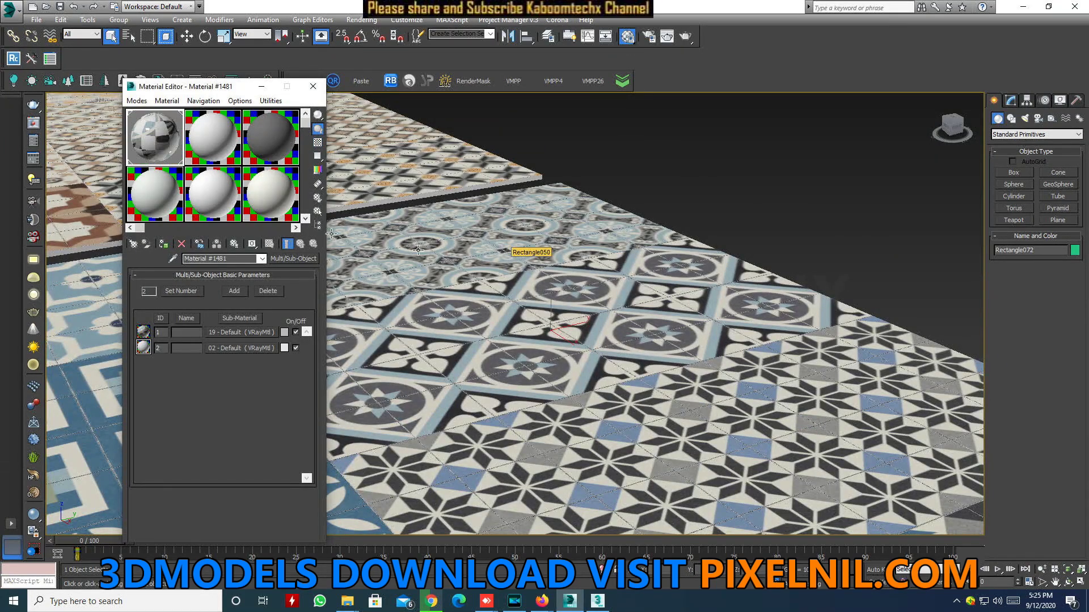
{"action": "left_click", "coordinate": [257, 335]}
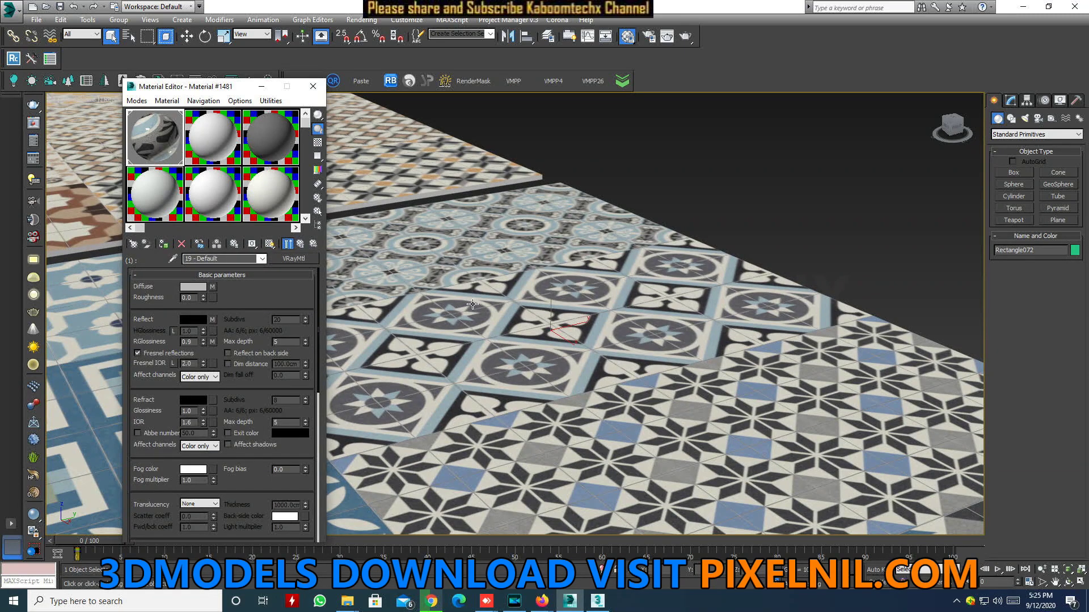
{"action": "mouse_move", "coordinate": [570, 601]}
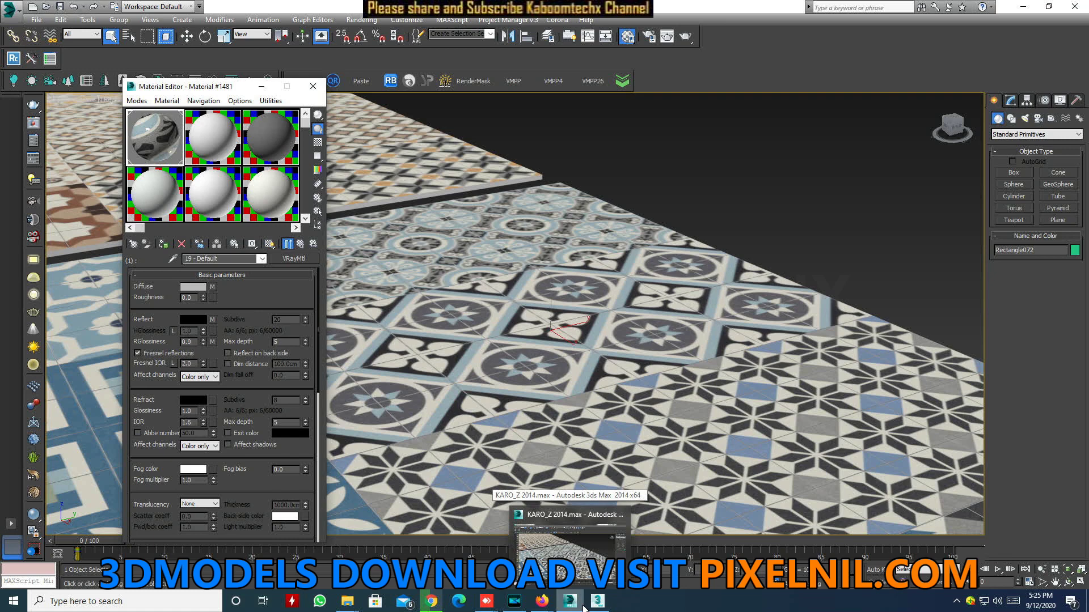
{"action": "left_click", "coordinate": [14, 601]}
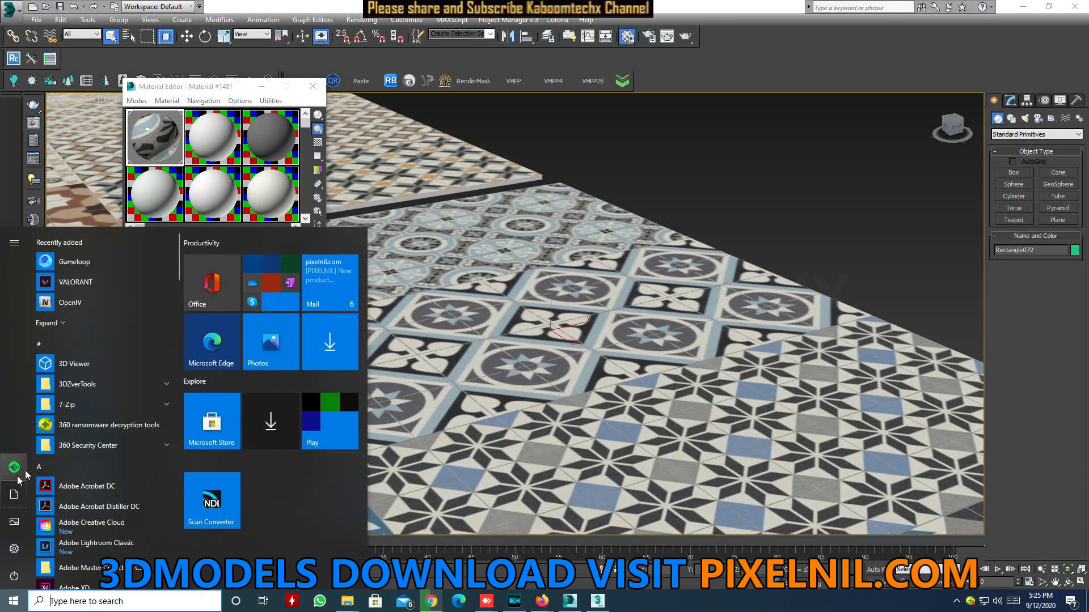
{"action": "left_click", "coordinate": [589, 609]}
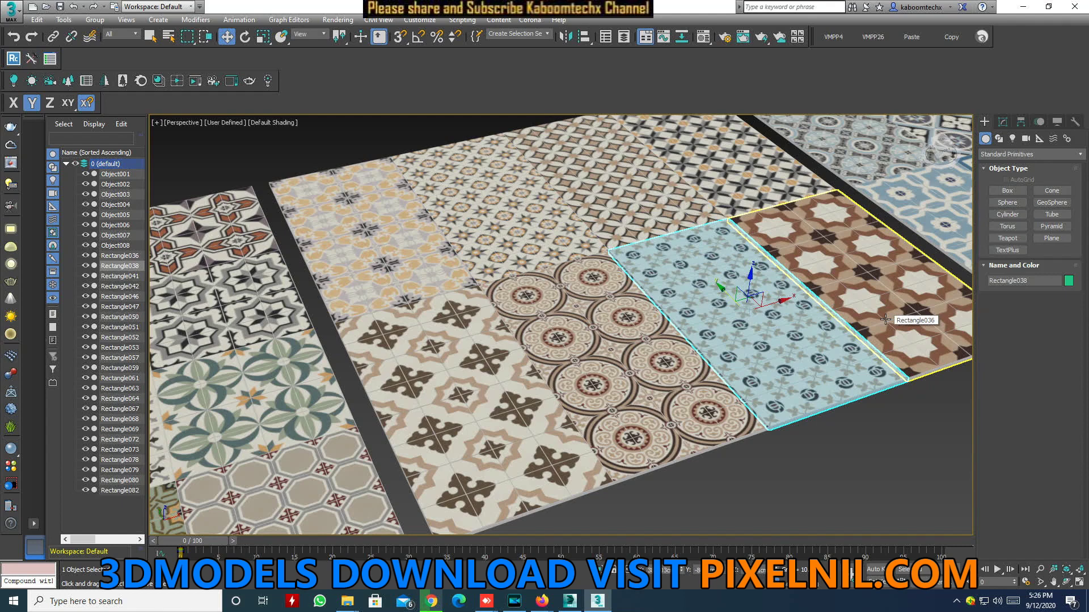
Browse the Save As older-version format list without saving, then bring up PixelNil in Chrome.
{"action": "left_click", "coordinate": [13, 14]}
{"action": "left_click", "coordinate": [41, 141]}
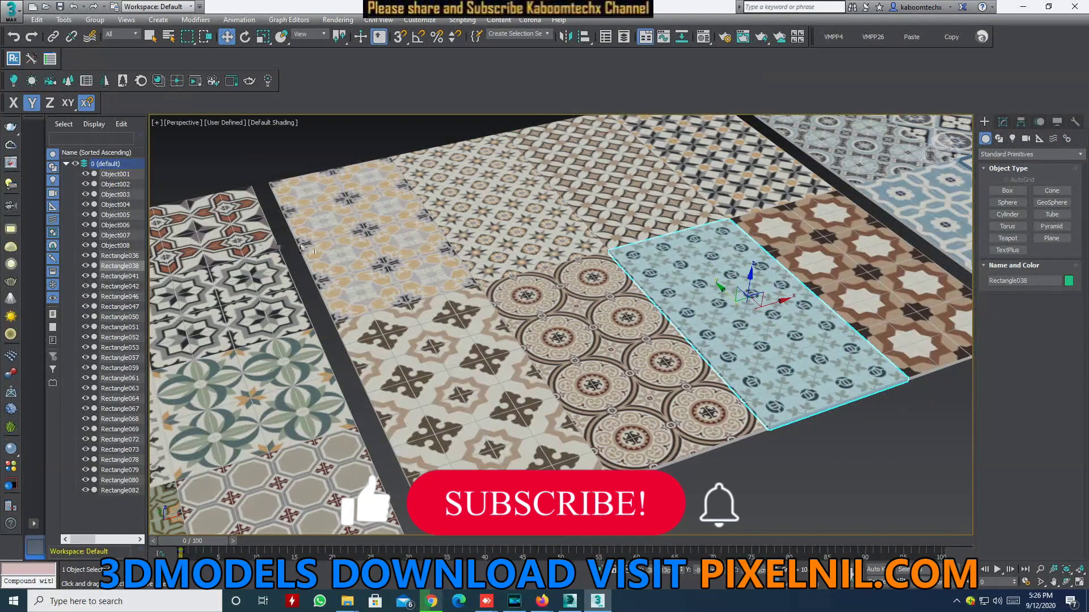
{"action": "left_click", "coordinate": [183, 465]}
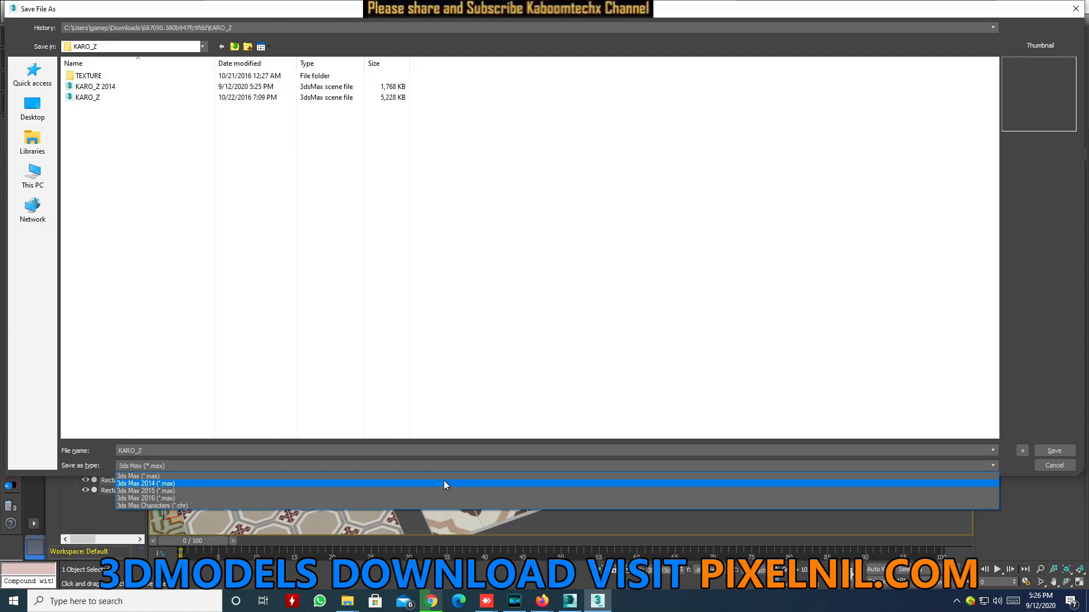
{"action": "left_click", "coordinate": [1053, 466]}
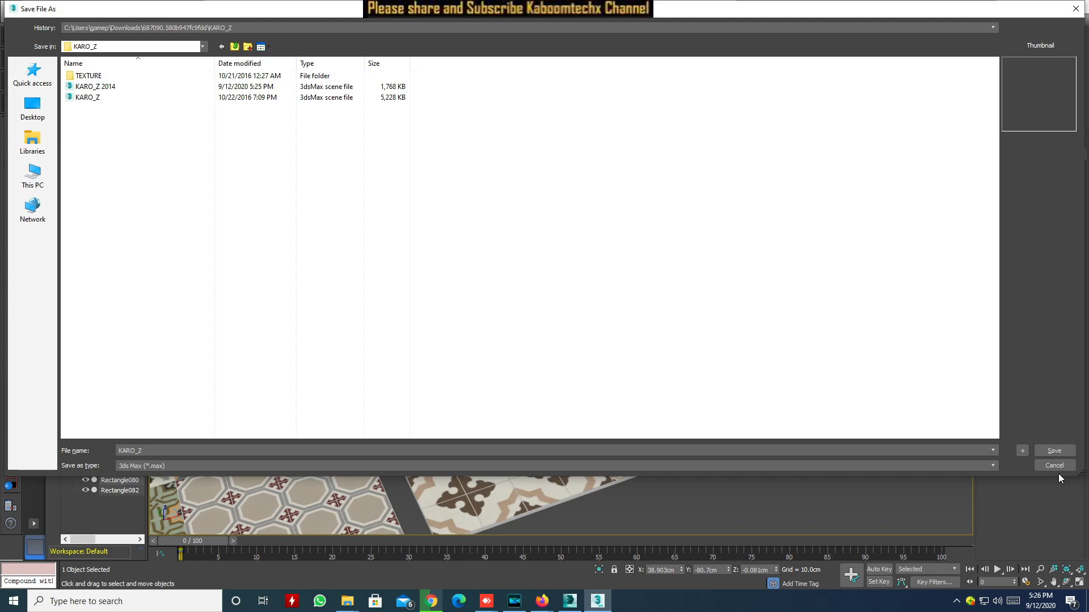
{"action": "left_click", "coordinate": [431, 601]}
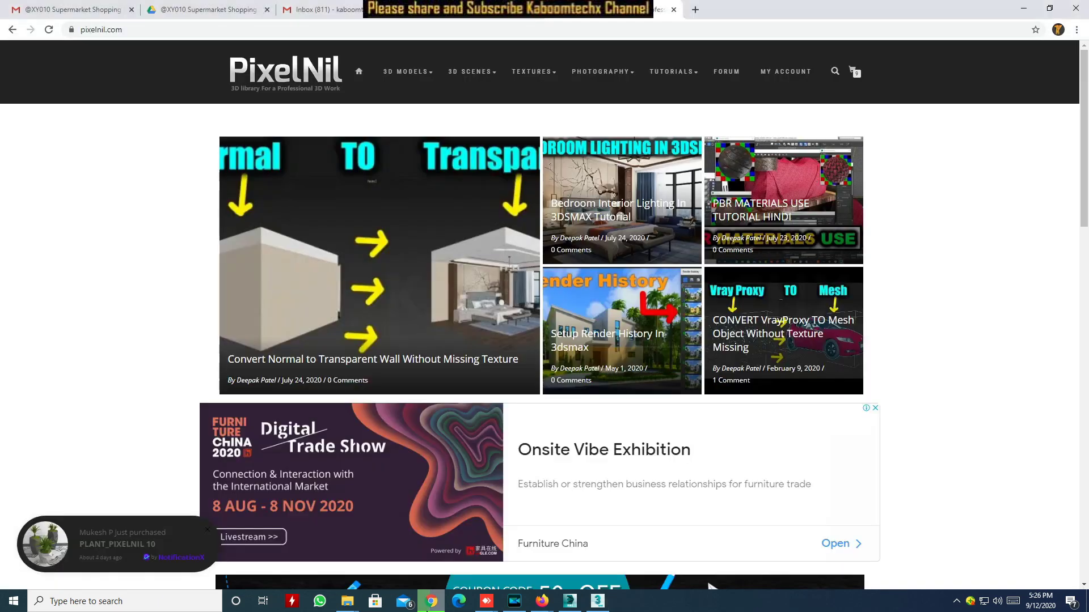
Scroll the pixelnil.com home page down to the coupon banner and 3D product grid with prices.
{"action": "scroll", "coordinate": [474, 373], "scroll_direction": "down", "scroll_amount": 5}
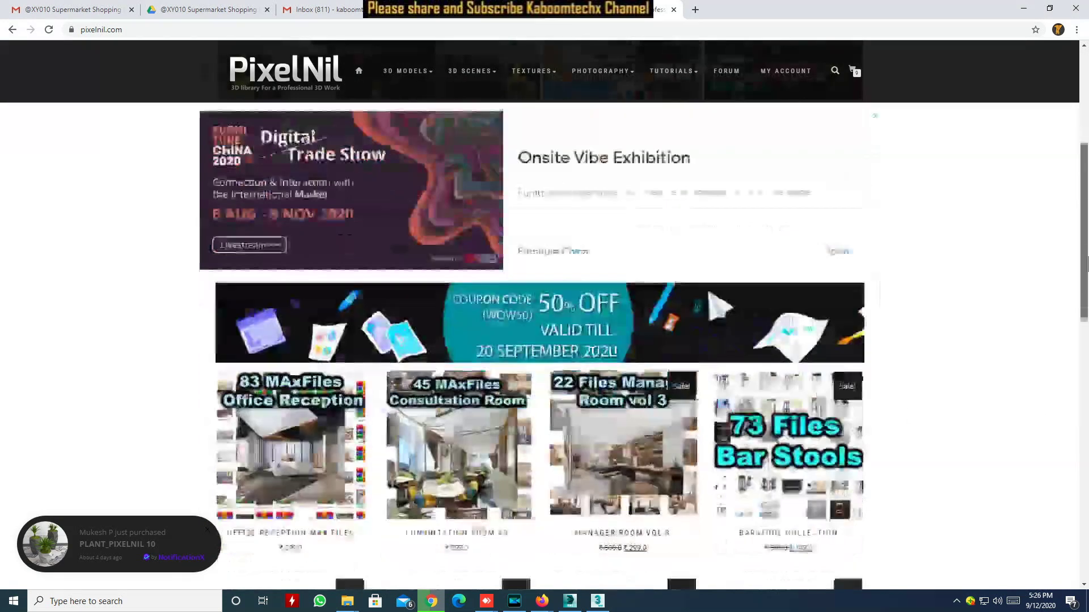
{"action": "scroll", "coordinate": [474, 372], "scroll_direction": "down", "scroll_amount": 2}
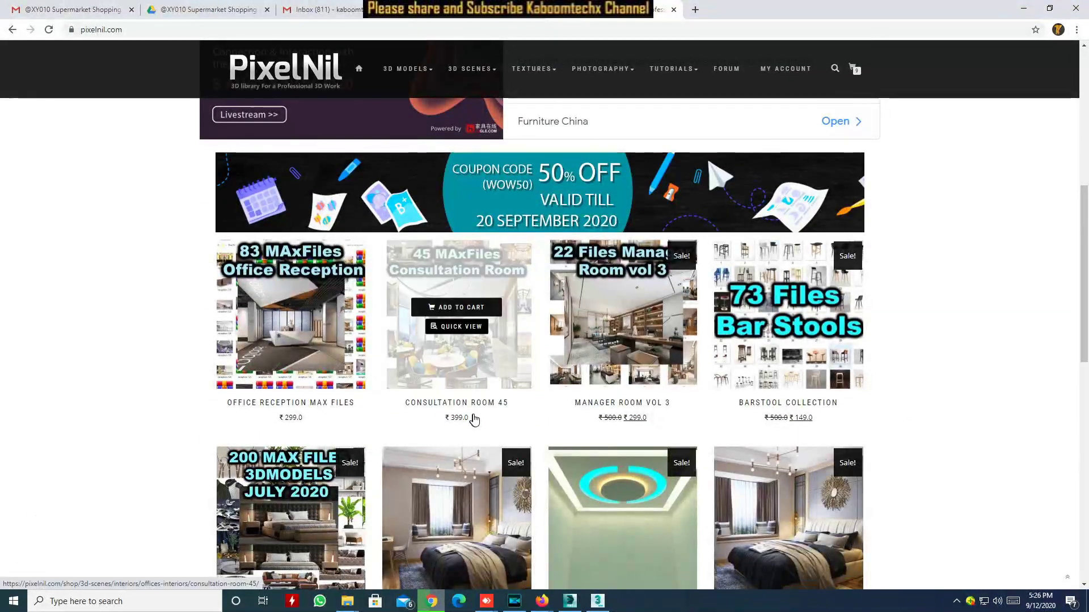
{"action": "mouse_move", "coordinate": [787, 442]}
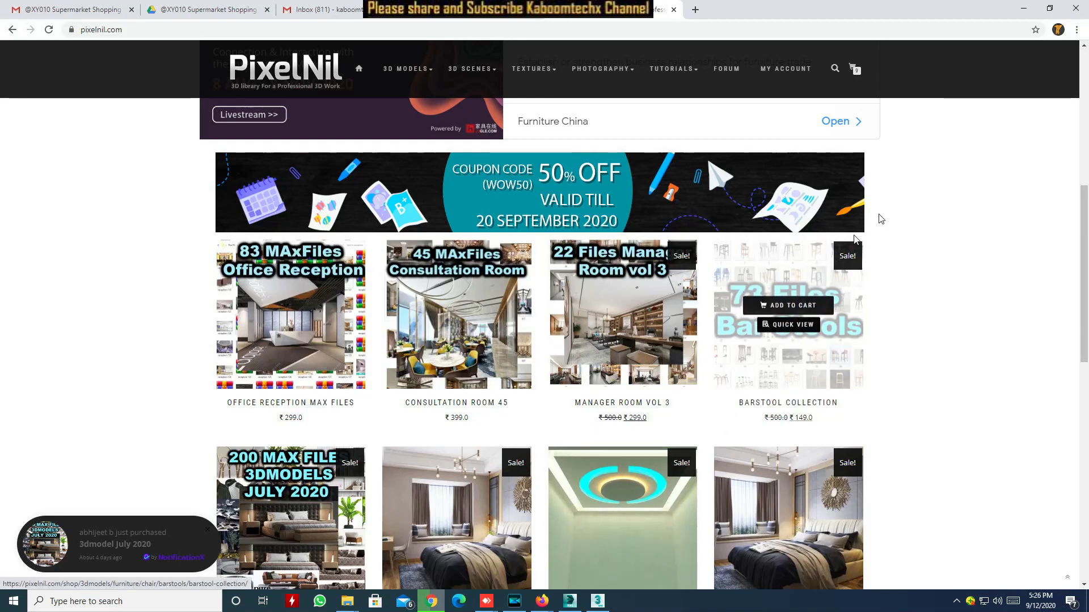
{"action": "scroll", "coordinate": [1028, 281], "scroll_direction": "down", "scroll_amount": 2}
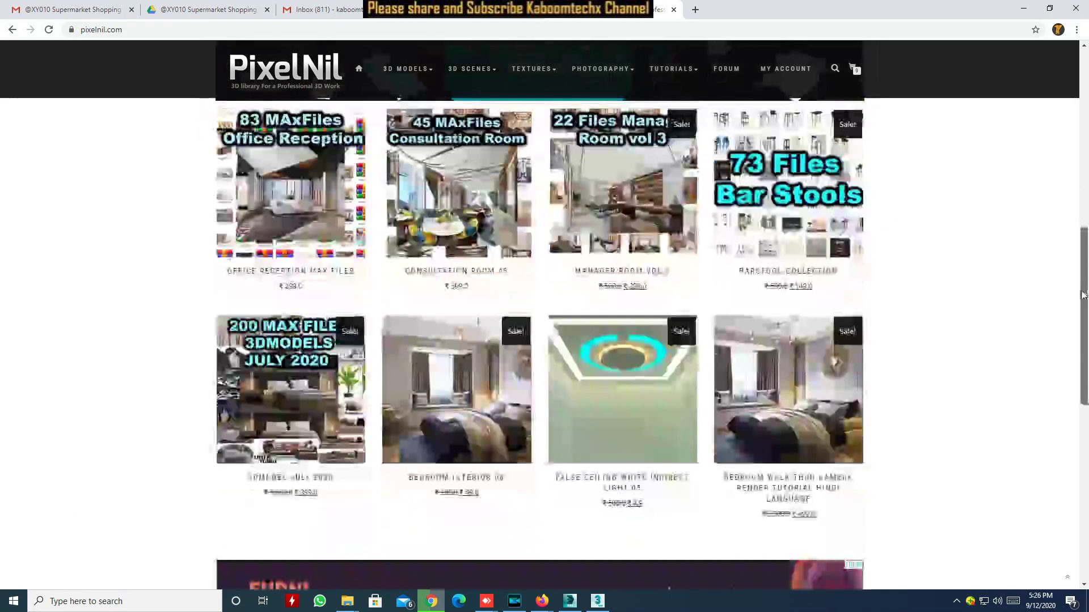